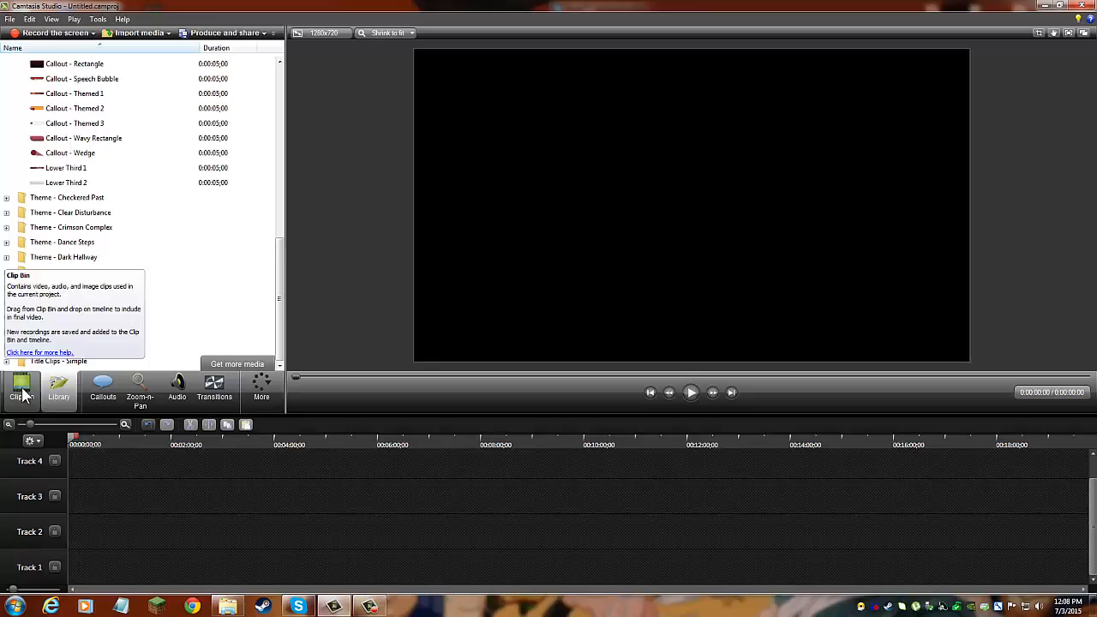
Step: Add intro Pic.jpg and intro Pic - Copy.jpg from the tutos folder to the project's Clip Bin
left_click(21, 392)
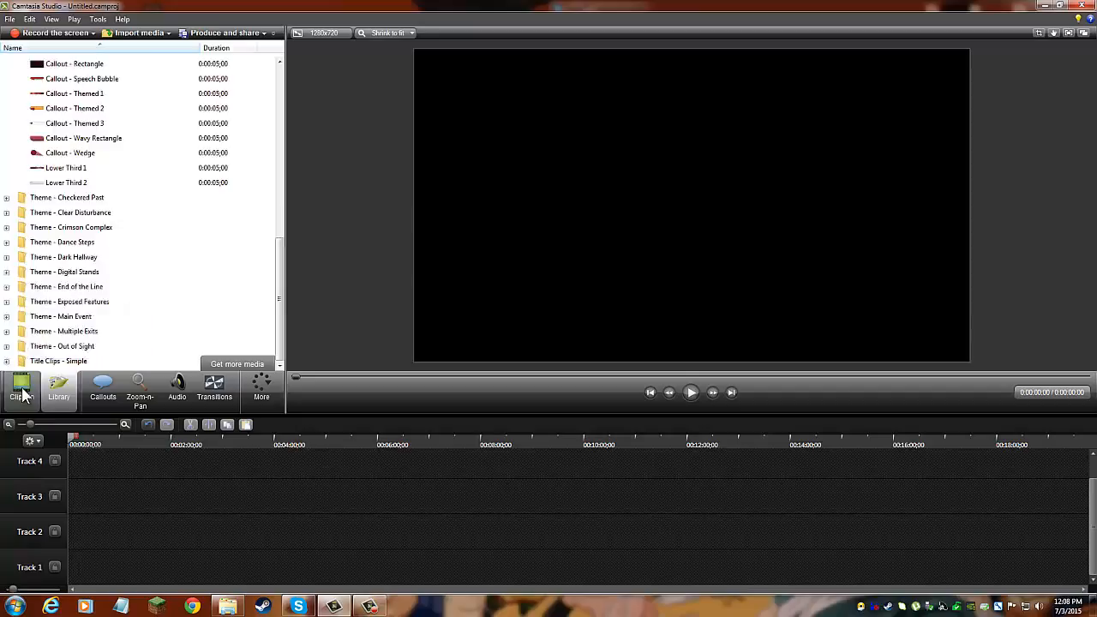
left_click(227, 605)
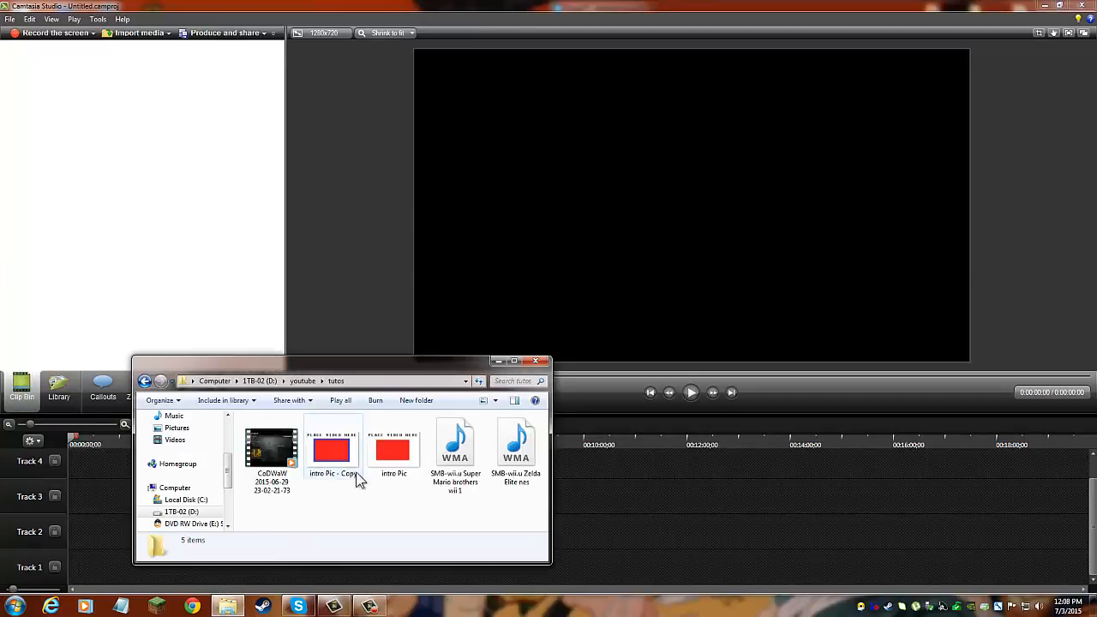
left_click_drag(397, 480, 171, 267)
left_click_drag(352, 477, 155, 278)
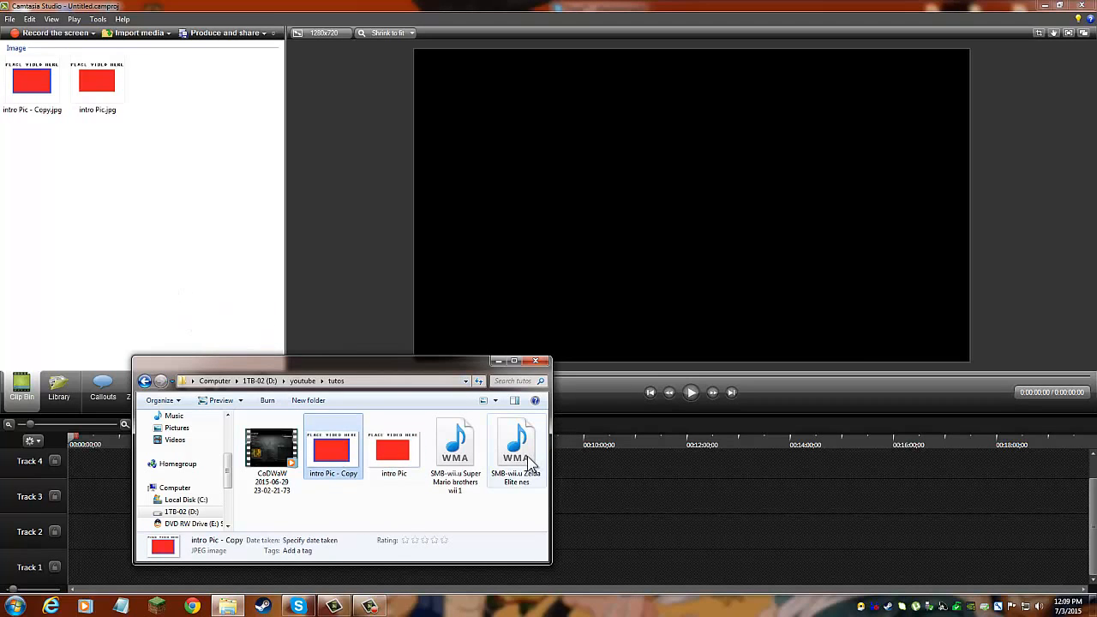
Step: Add the SMB-wii.u Super Mario brothers wii 1 audio file to the Clip Bin and close the folder window
left_click_drag(532, 463, 517, 480)
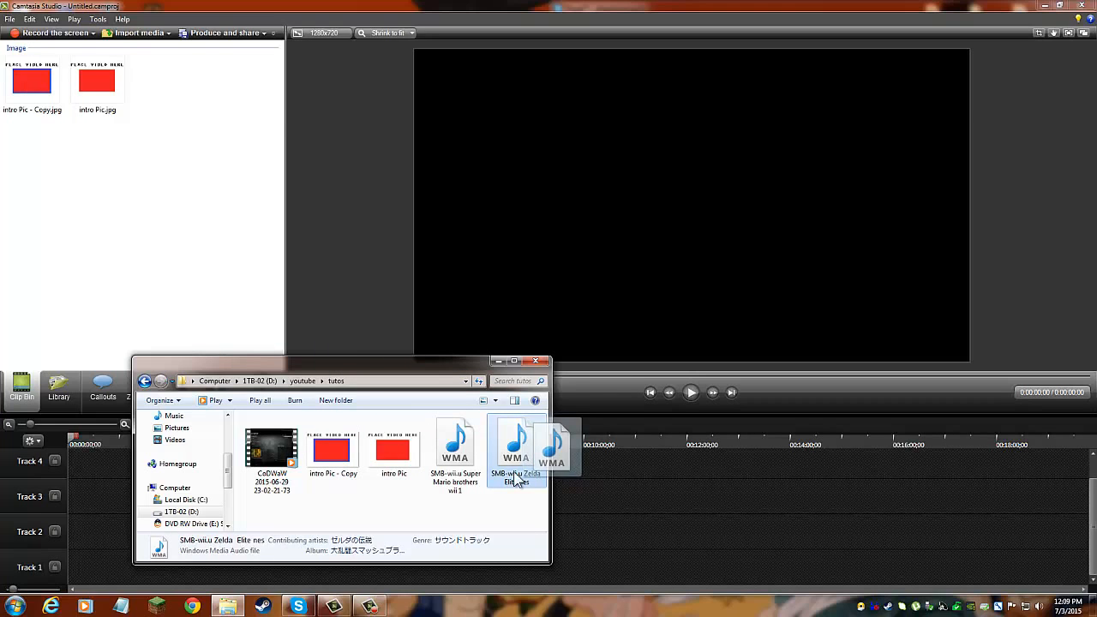
left_click_drag(456, 455, 162, 262)
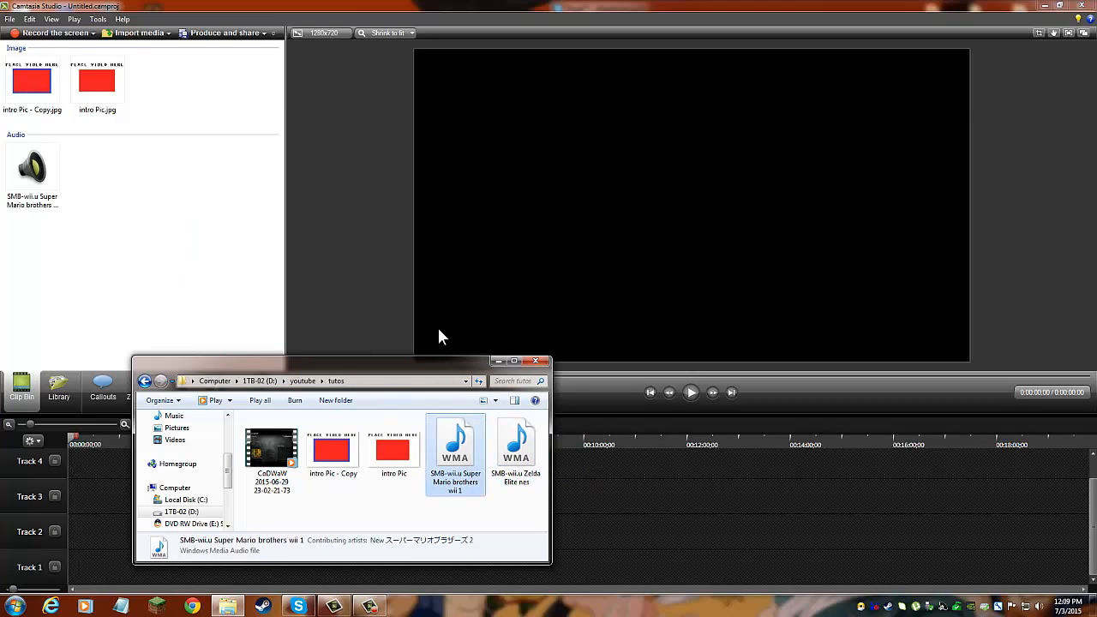
left_click(534, 361)
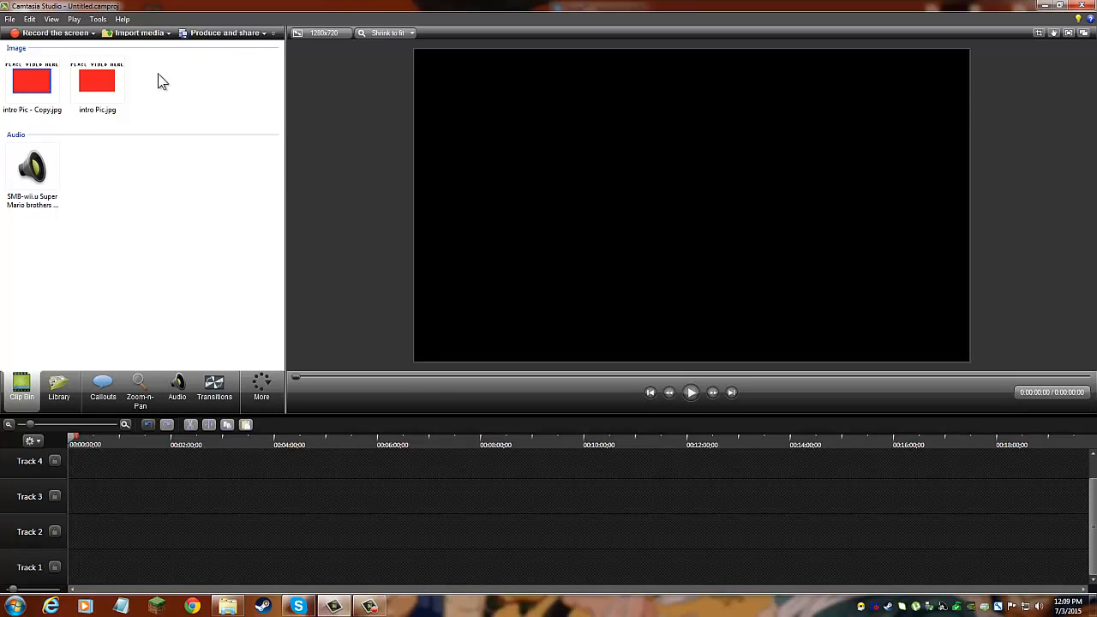
Step: Place the Super Mario audio clip at the start of Track 1 and preview it briefly
left_click_drag(158, 81, 190, 90)
left_click_drag(47, 186, 93, 562)
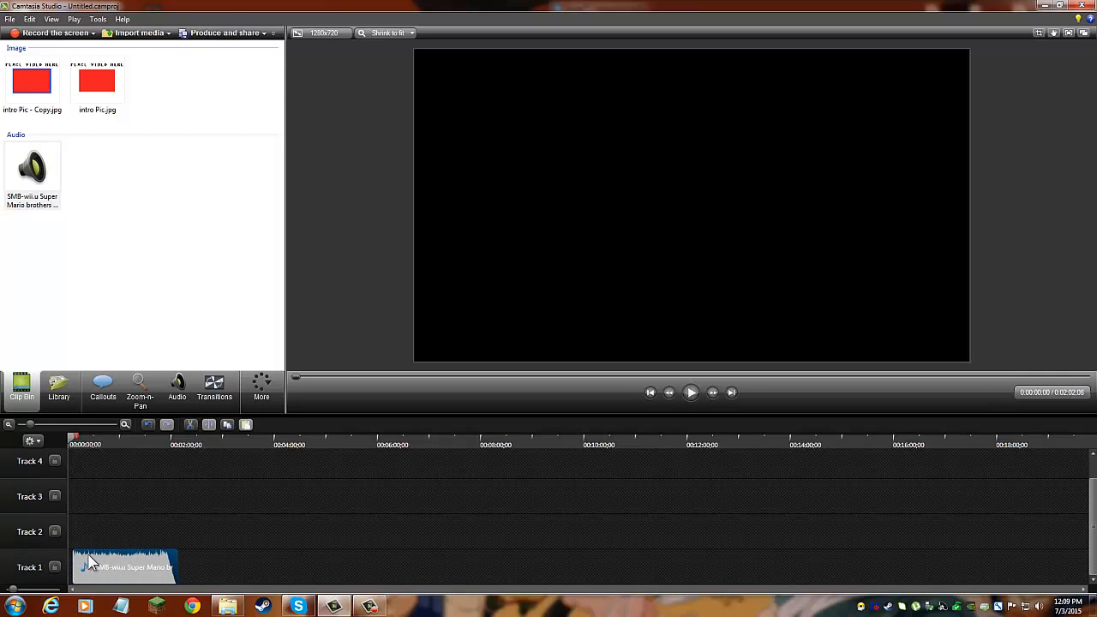
left_click(125, 424)
left_click(125, 424)
left_click(125, 424)
left_click(8, 424)
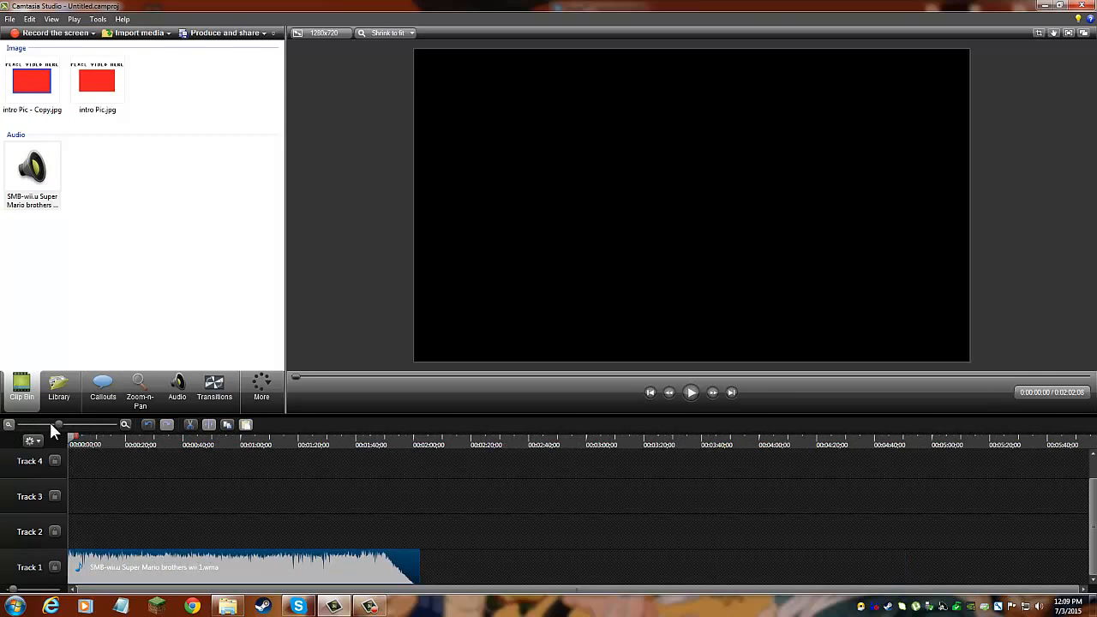
left_click(125, 425)
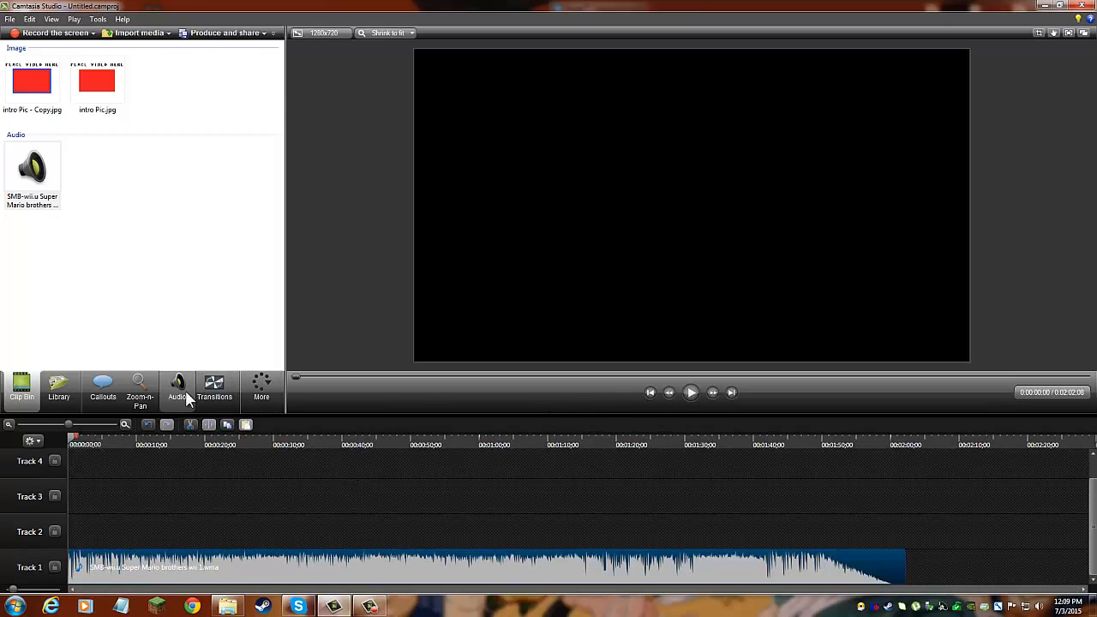
left_click(693, 393)
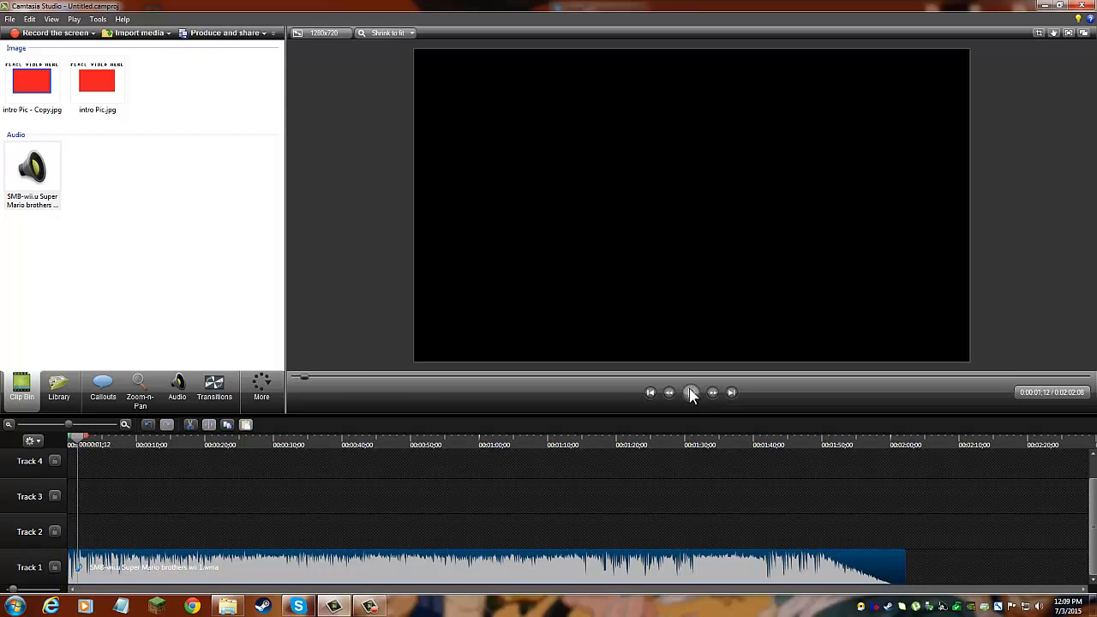
Step: Lower the volume of the whole Super Mario audio clip on Track 1 to near silence, checking it by playback
left_click(177, 395)
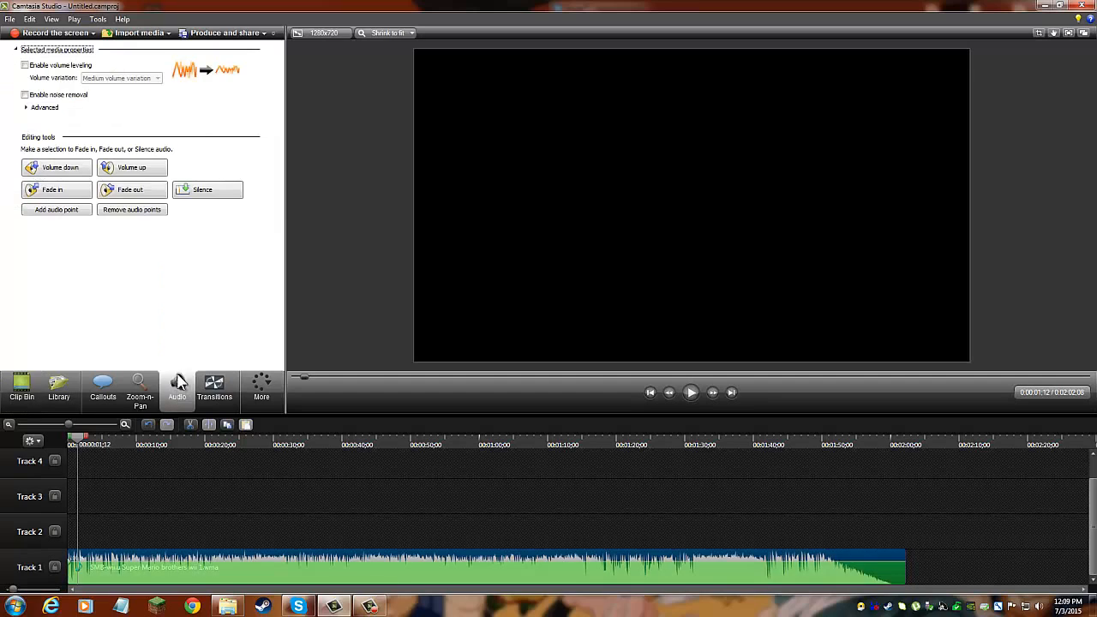
left_click(124, 188)
left_click_drag(343, 564, 347, 580)
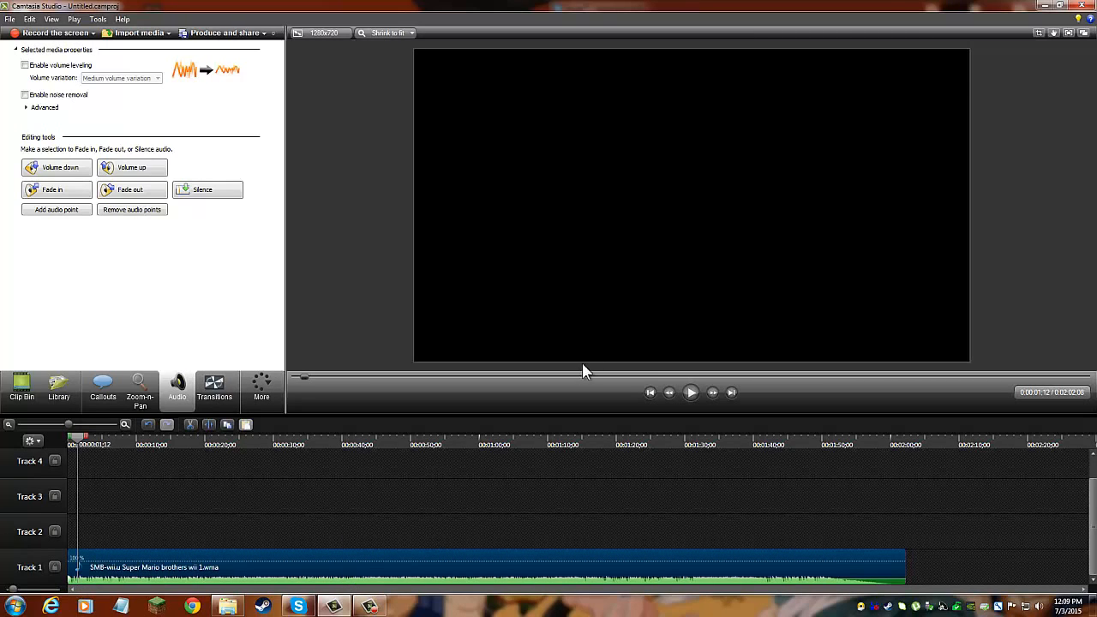
left_click(691, 393)
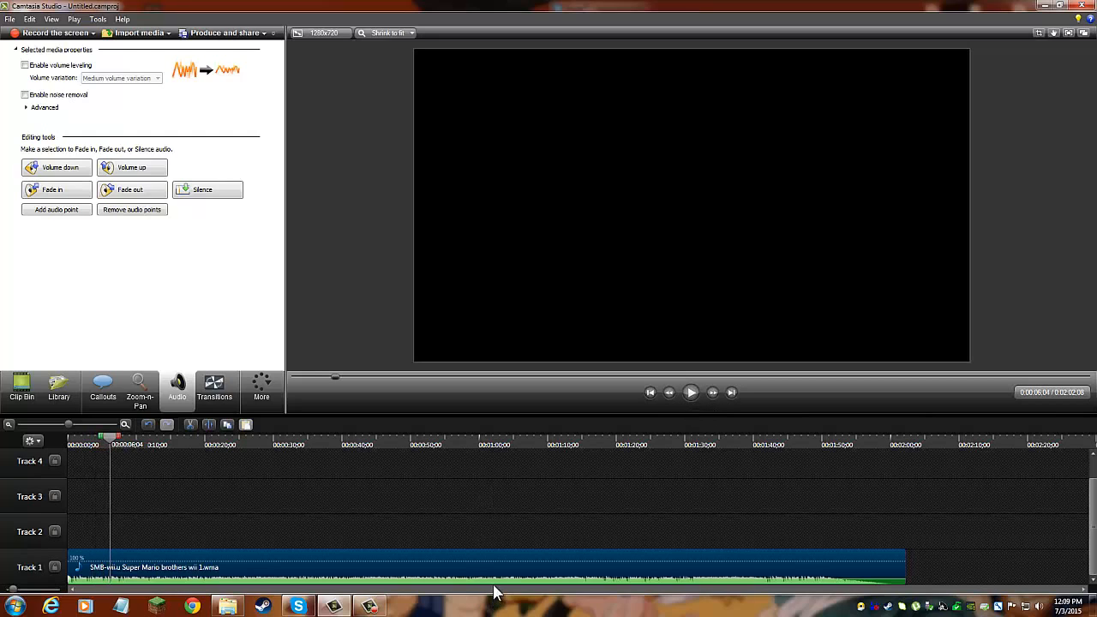
left_click_drag(497, 578, 499, 585)
left_click(698, 398)
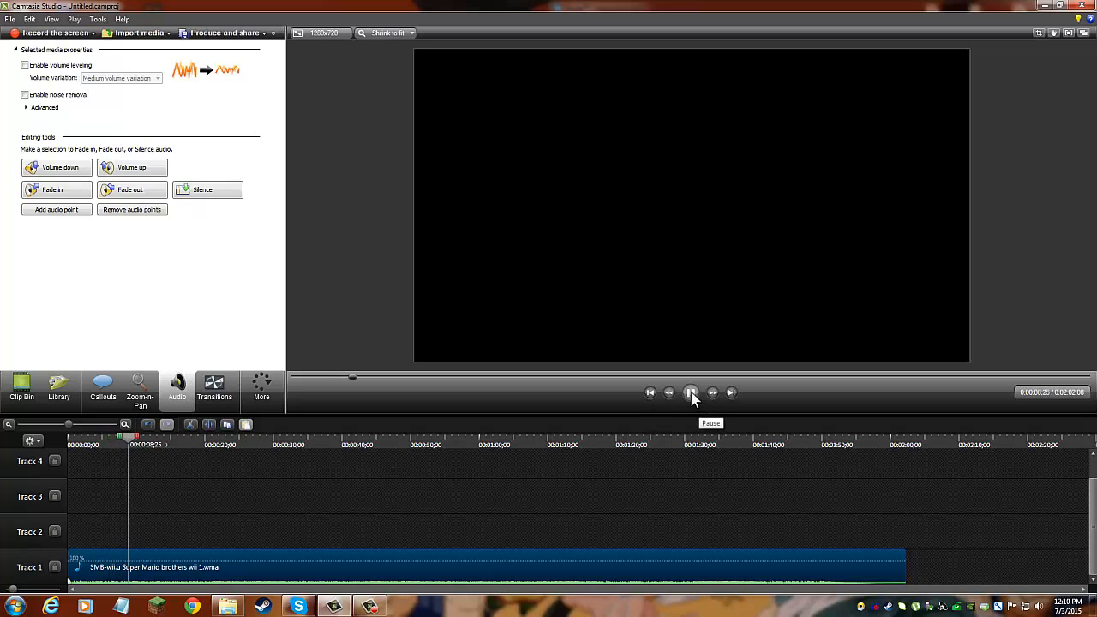
left_click(693, 395)
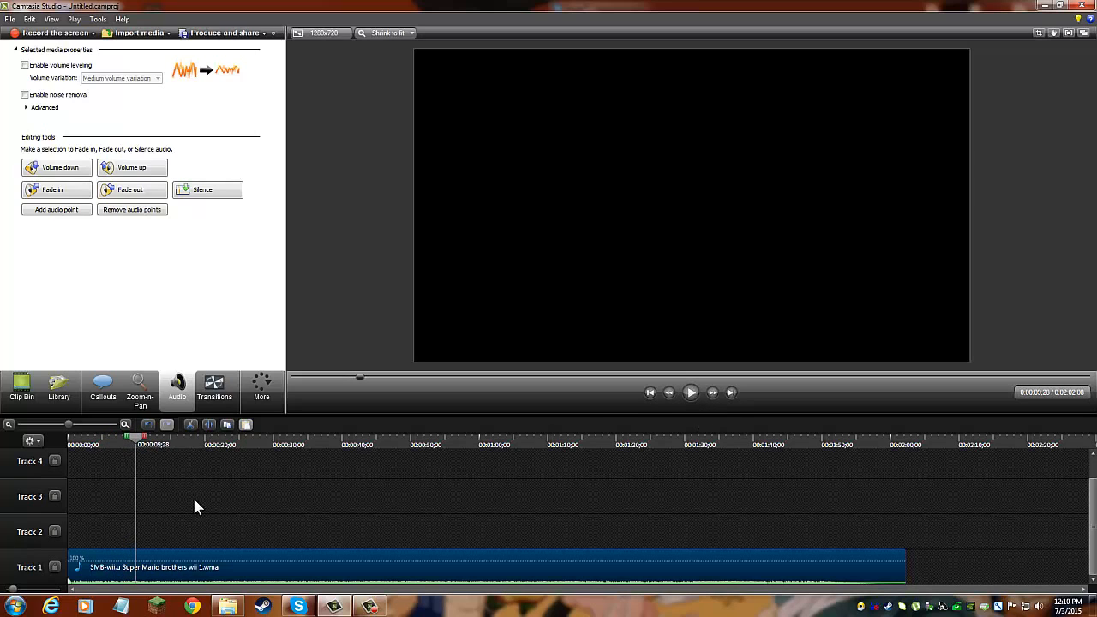
Step: Place intro Pic - Copy.jpg and intro Pic.jpg one after the other at the start of Track 2
left_click(198, 492)
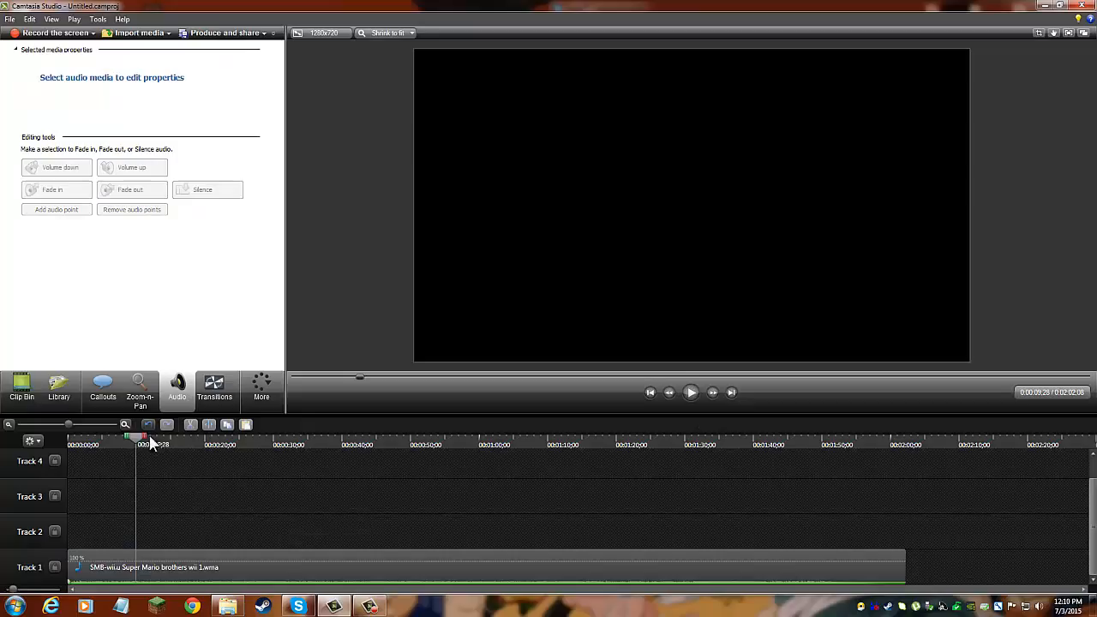
left_click(22, 390)
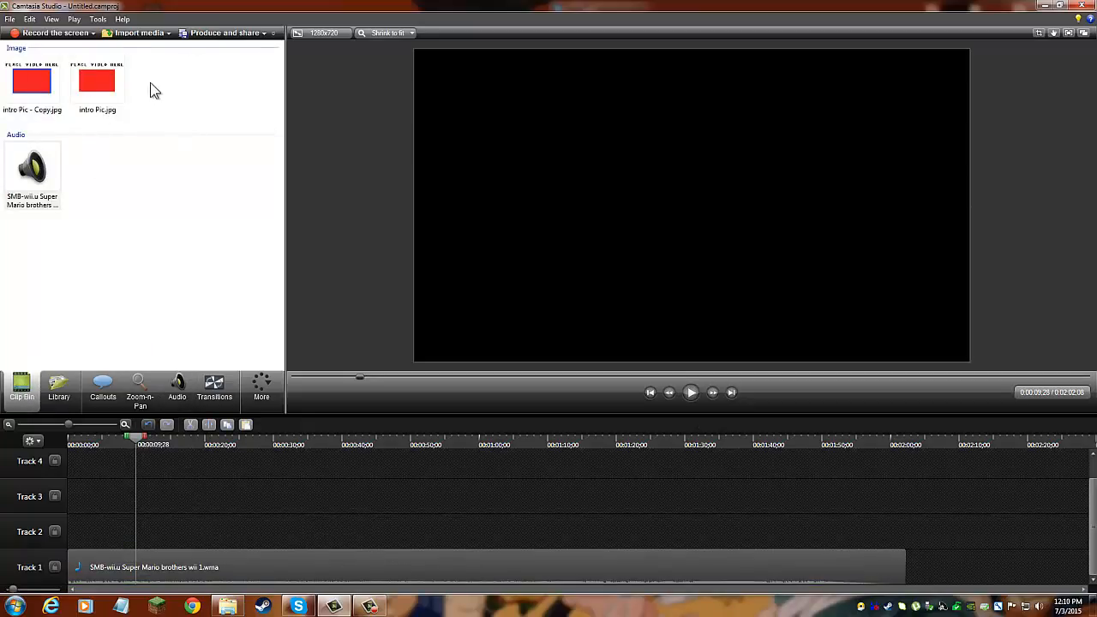
left_click_drag(150, 83, 89, 533)
right_click(88, 533)
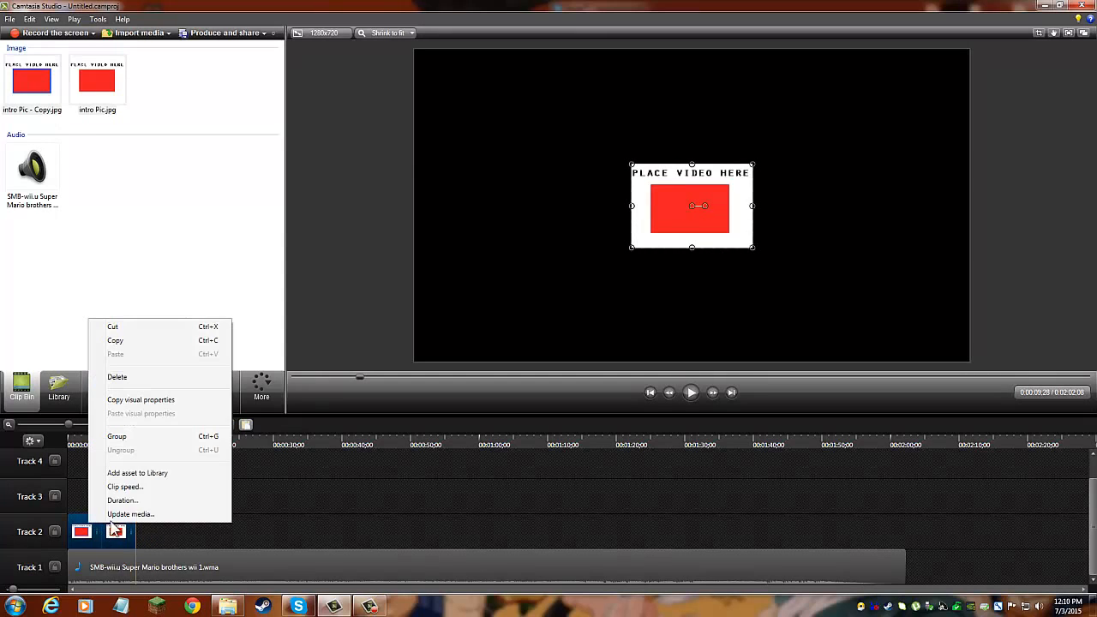
left_click(150, 489)
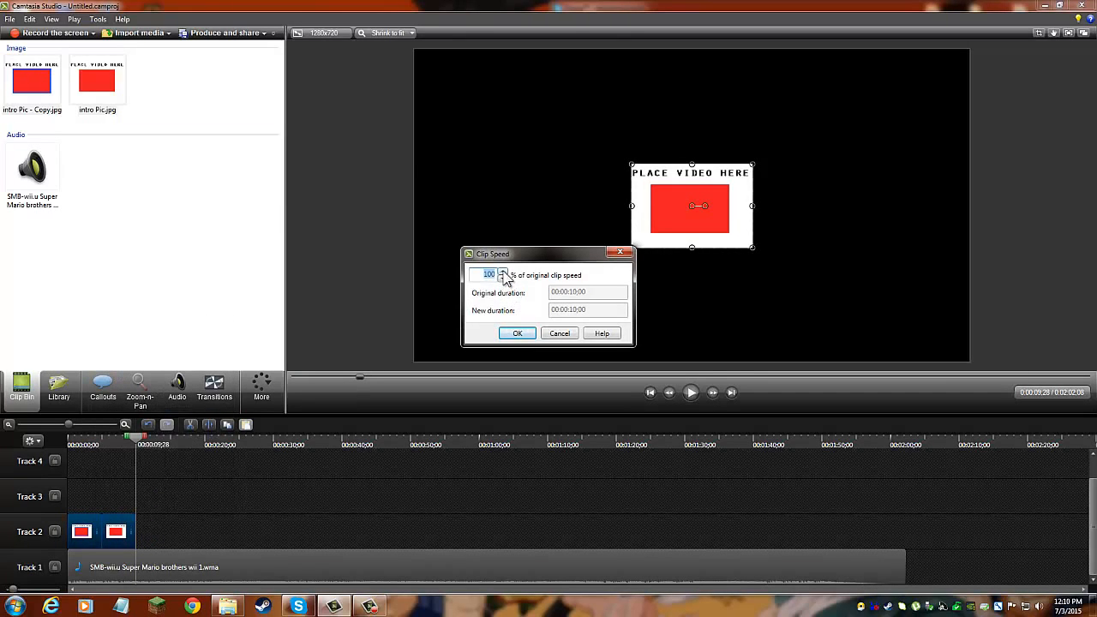
left_click(620, 252)
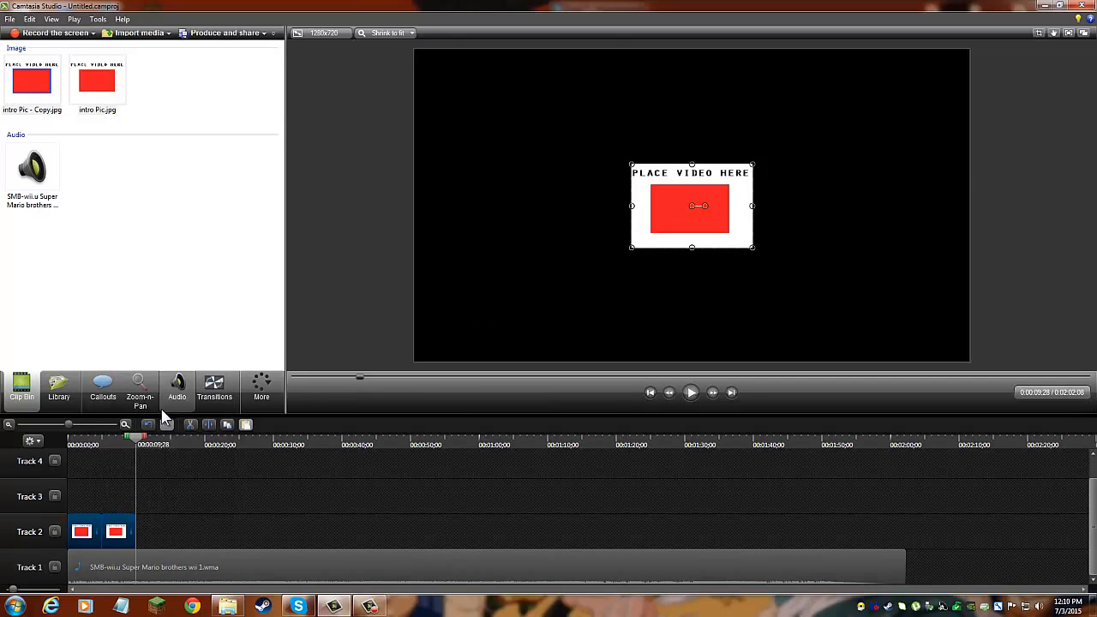
Step: Play the timeline from the start to preview the switch between the two pictures on Track 2
left_click(72, 439)
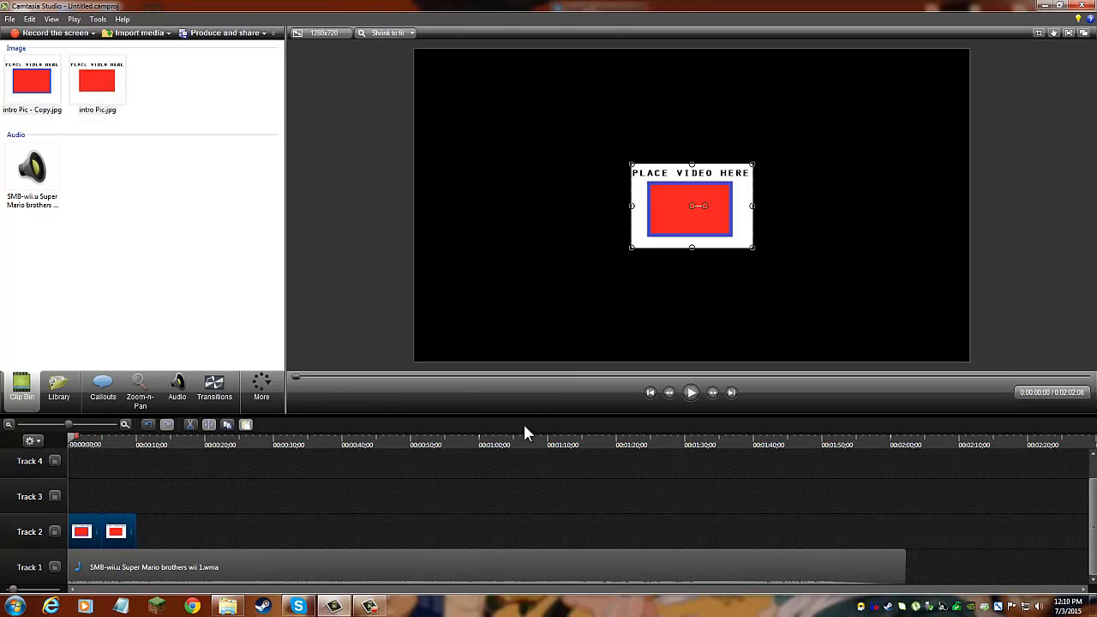
left_click(690, 394)
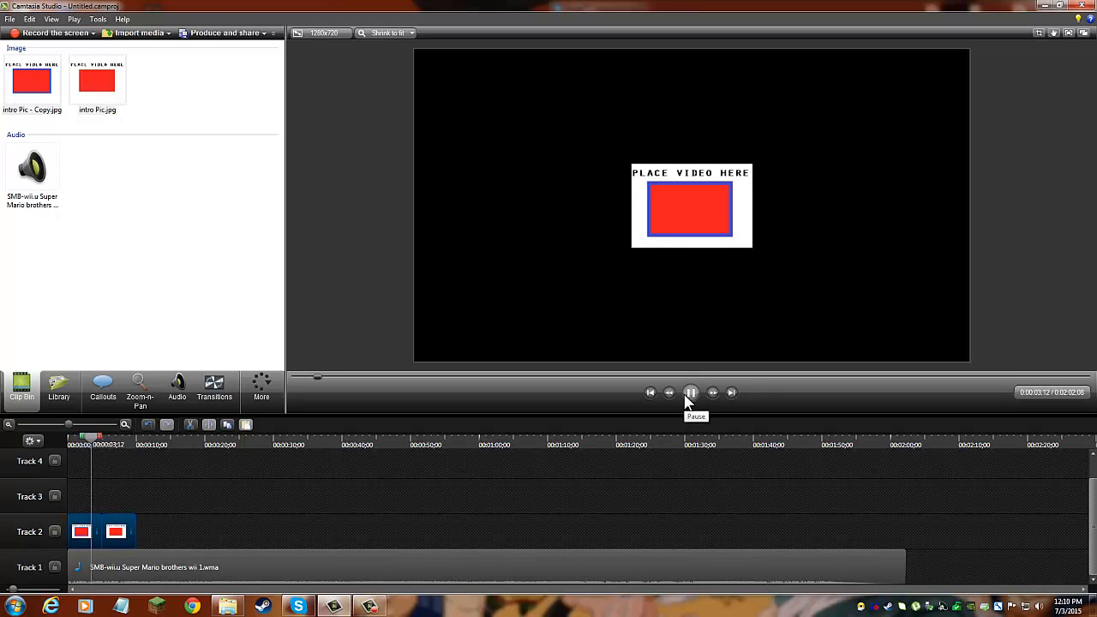
left_click(686, 397)
left_click(690, 394)
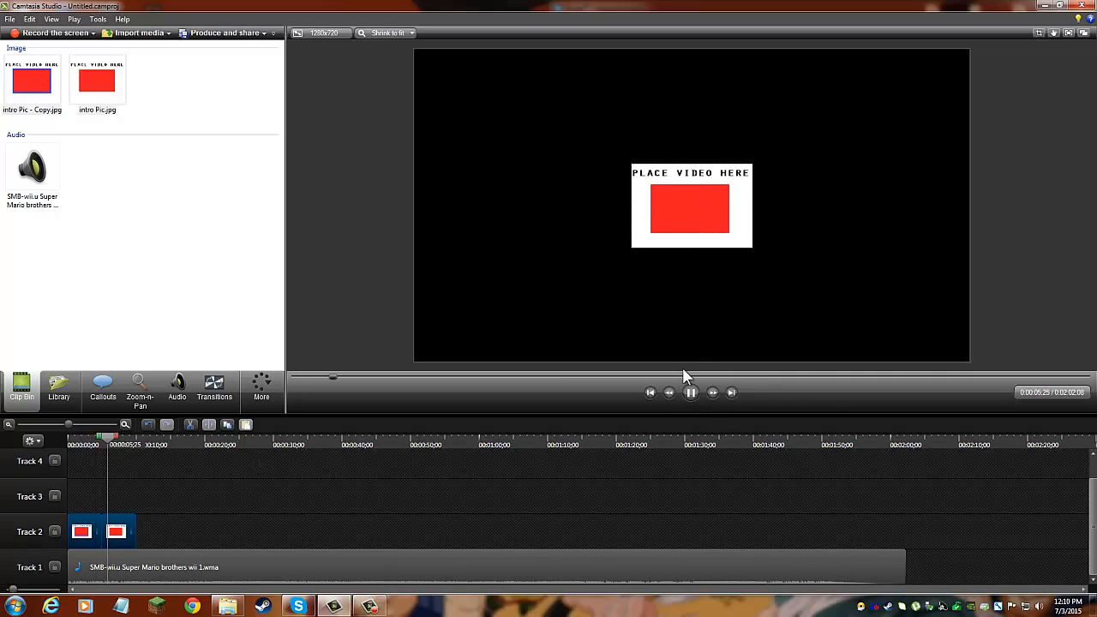
left_click(692, 394)
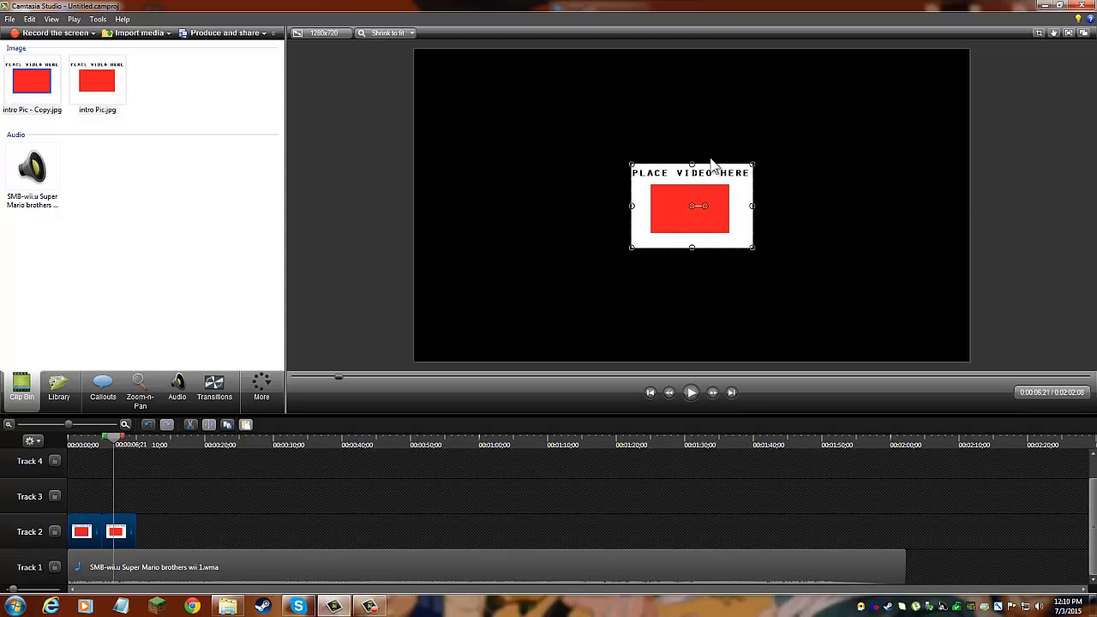
Step: Move both Track 2 pictures to the canvas's upper-left corner and stretch them to fill the whole 1280x720 canvas
left_click_drag(657, 228, 439, 116)
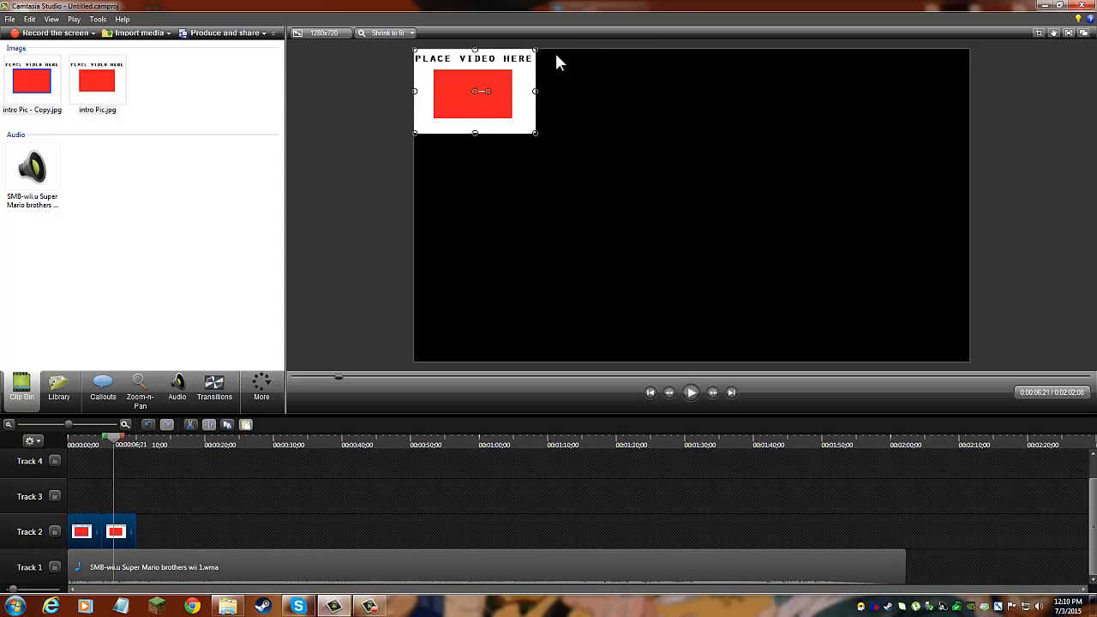
left_click_drag(552, 145, 872, 336)
left_click_drag(868, 205, 970, 206)
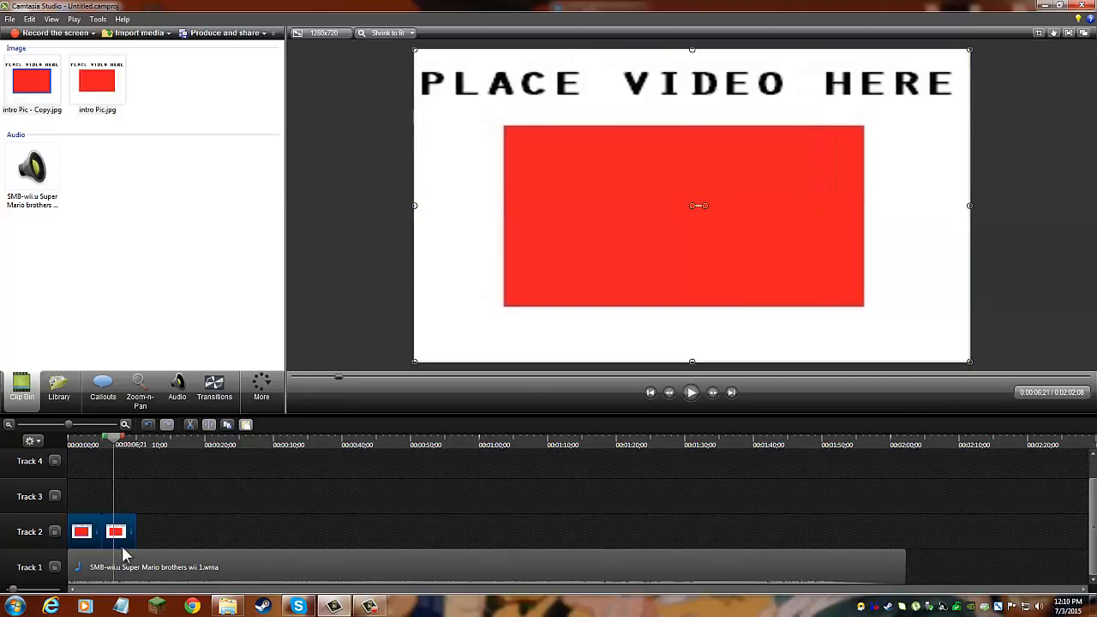
left_click(98, 533)
left_click(129, 533)
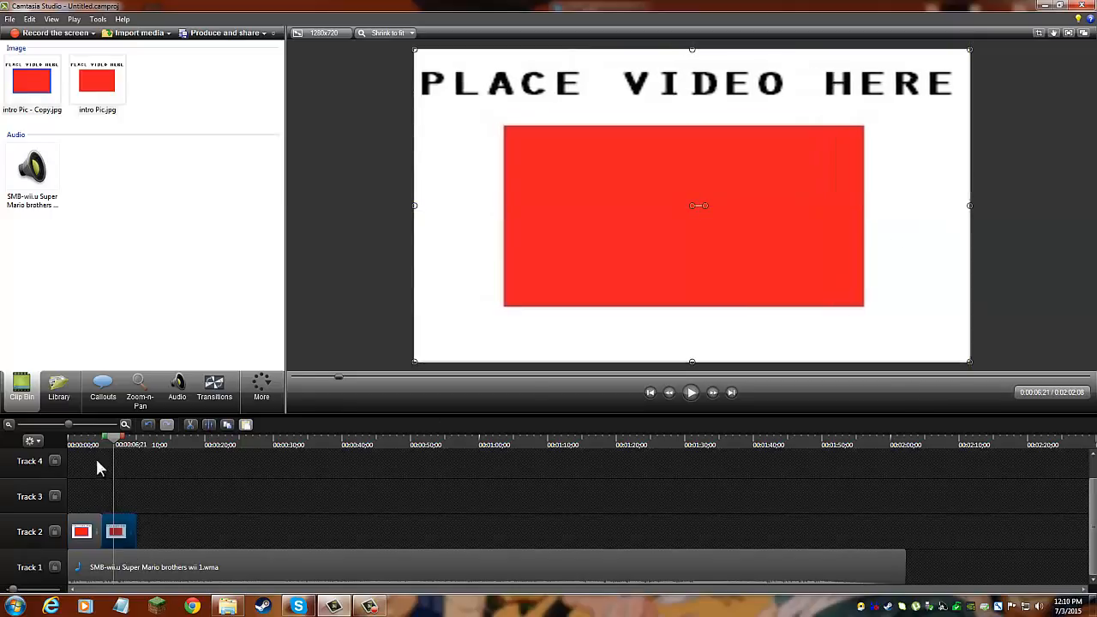
left_click(91, 444)
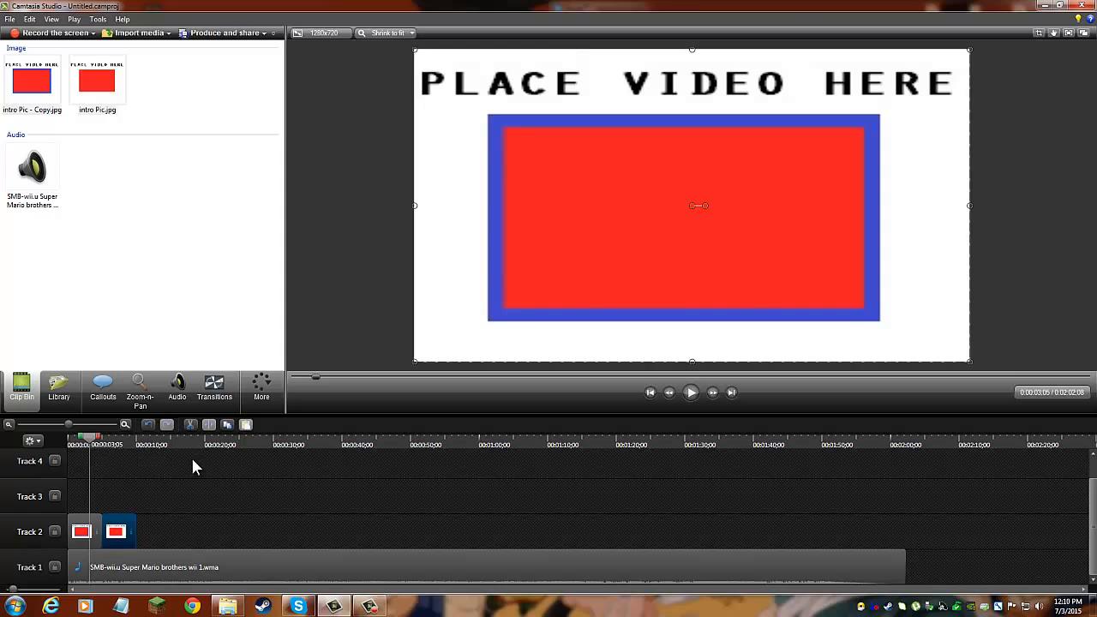
Step: Raise the clip speed of both pictures on Track 2 so that together they last about 4 seconds
left_click(177, 495)
left_click_drag(125, 444, 221, 445)
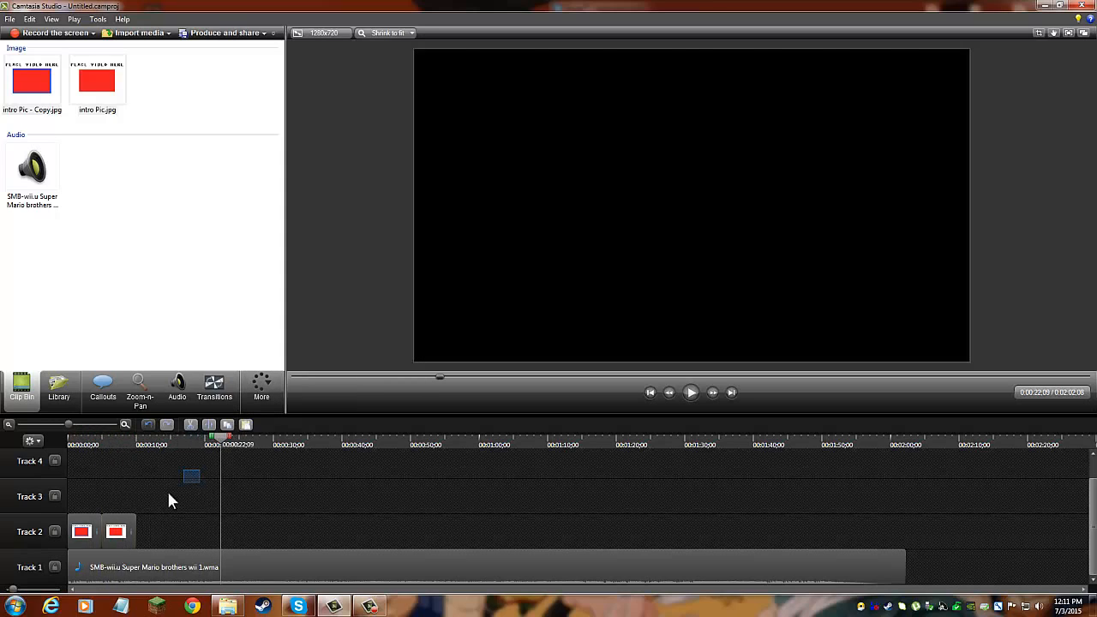
left_click_drag(169, 500, 72, 544)
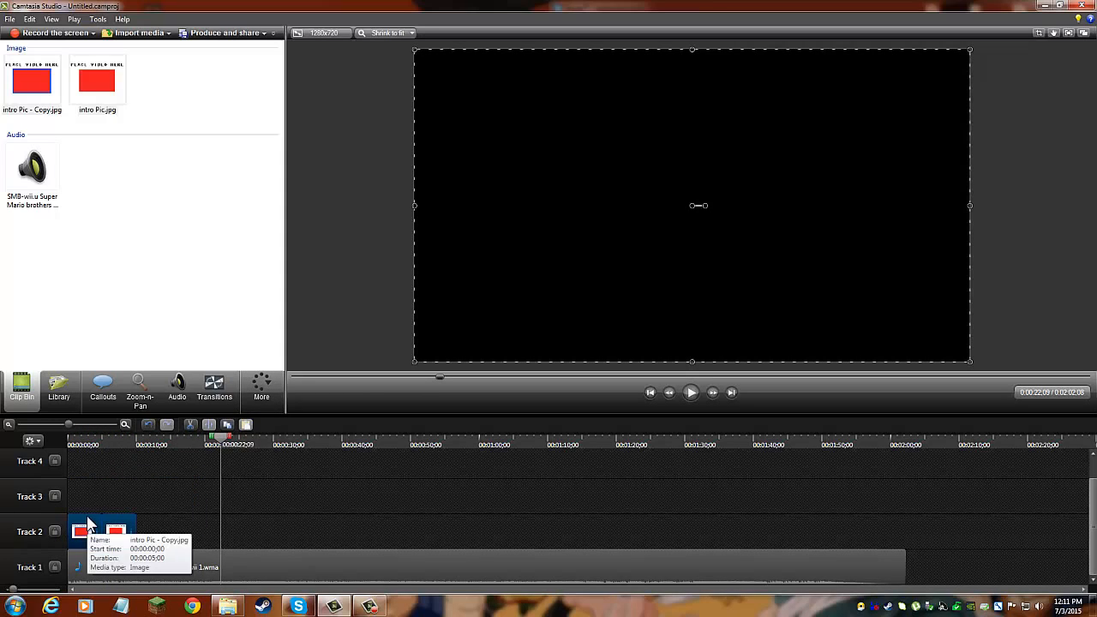
right_click(87, 517)
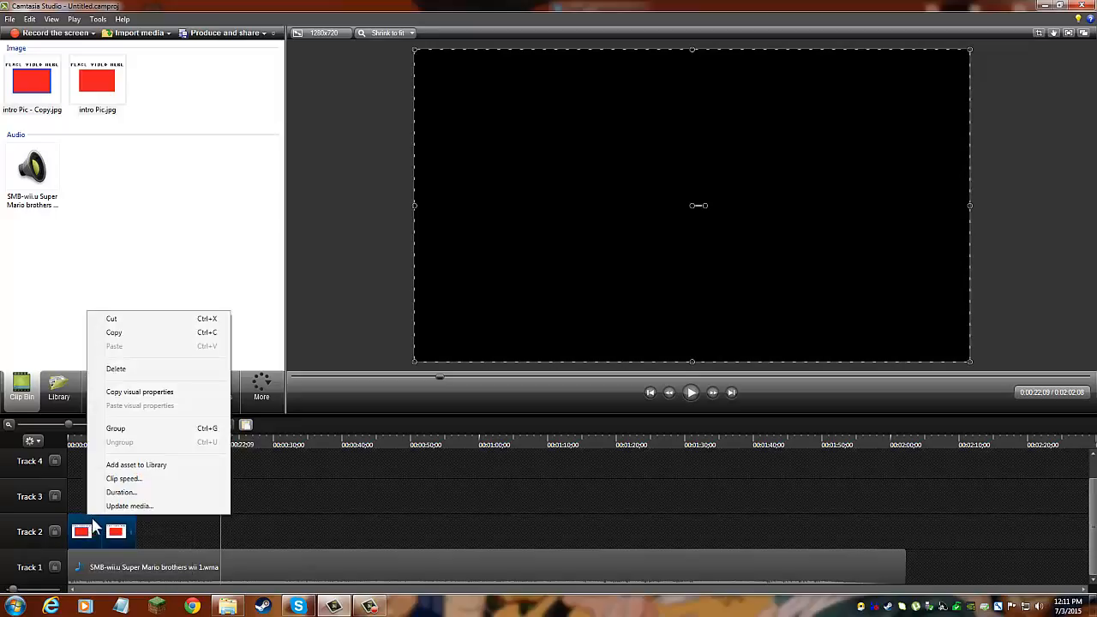
left_click(134, 482)
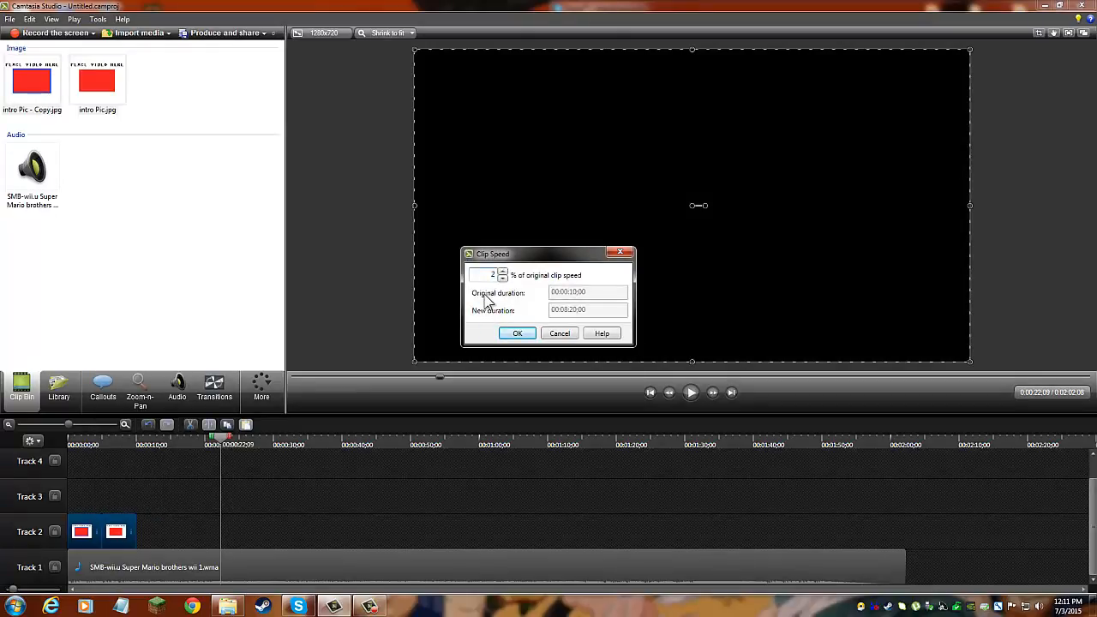
left_click(518, 333)
Step: Copy the two shortened Track 2 picture clips and paste them twice at the timeline start, onto Tracks 3 and 4
left_click(75, 444)
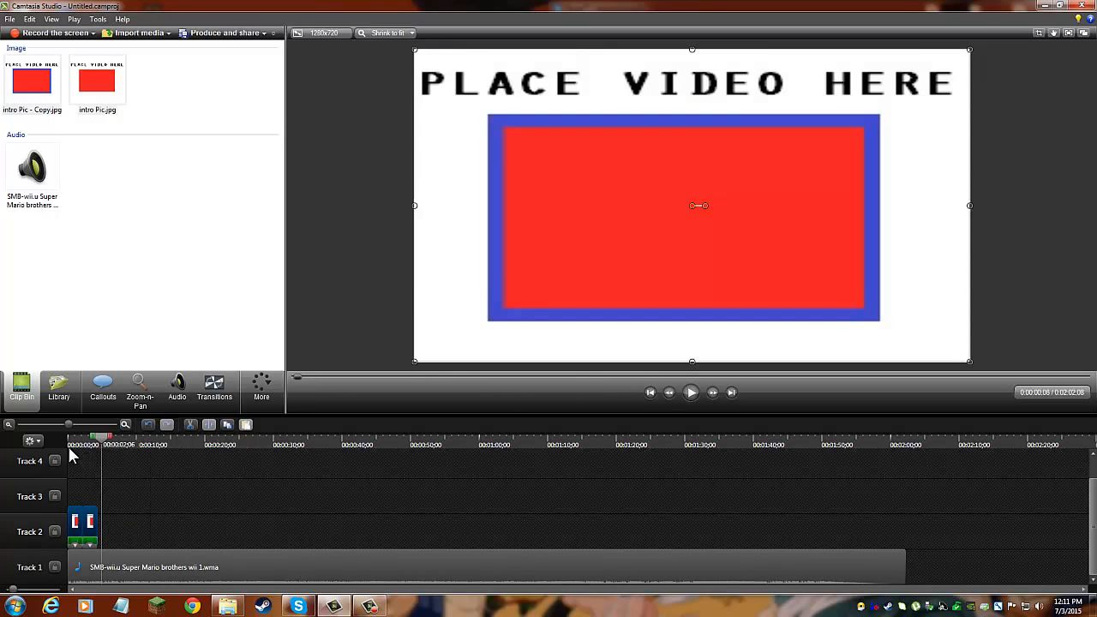
left_click_drag(108, 491, 74, 520)
right_click(74, 520)
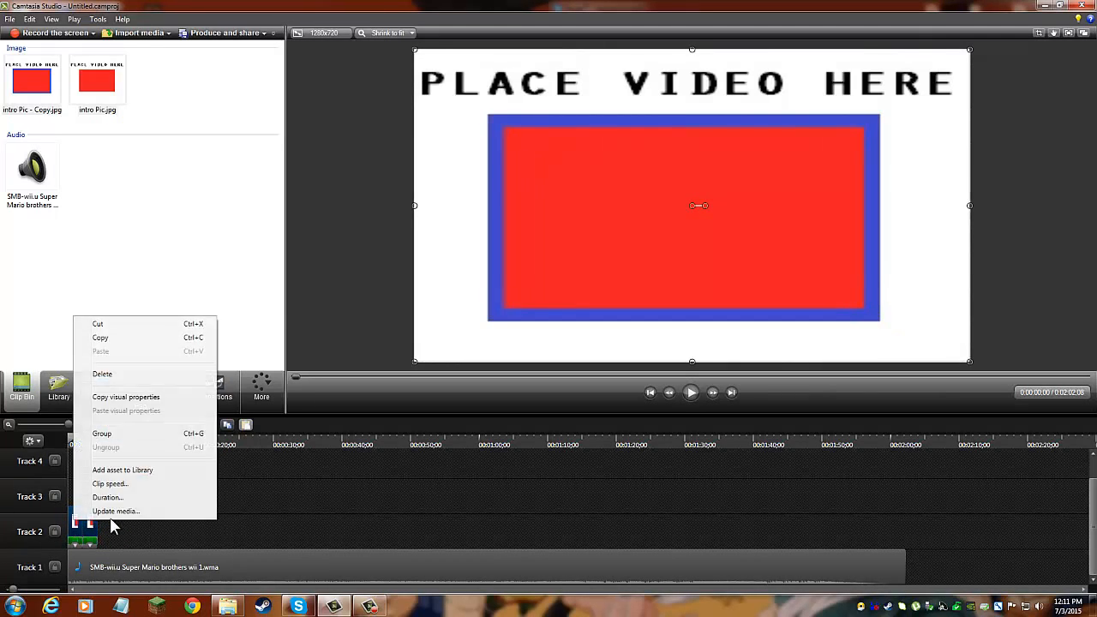
left_click(101, 339)
key("ctrl+v")
key("ctrl+v")
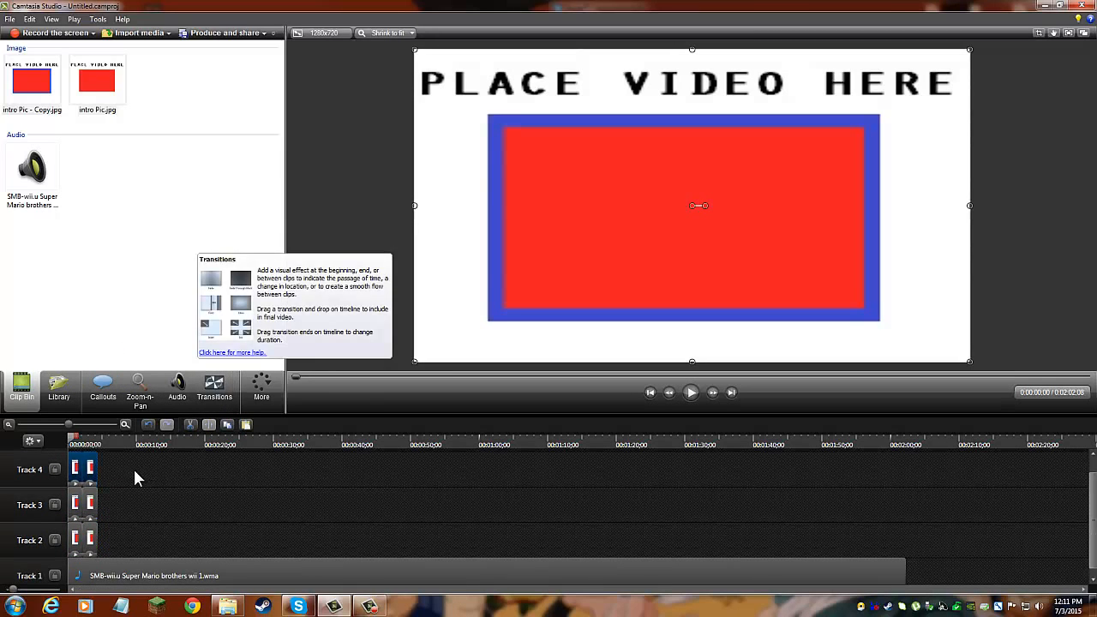
Step: Move the picture pairs from Tracks 4 and 3 onto Track 2, placing them directly behind the existing pair
left_click(75, 474)
left_click_drag(75, 474, 147, 540)
left_click(77, 511)
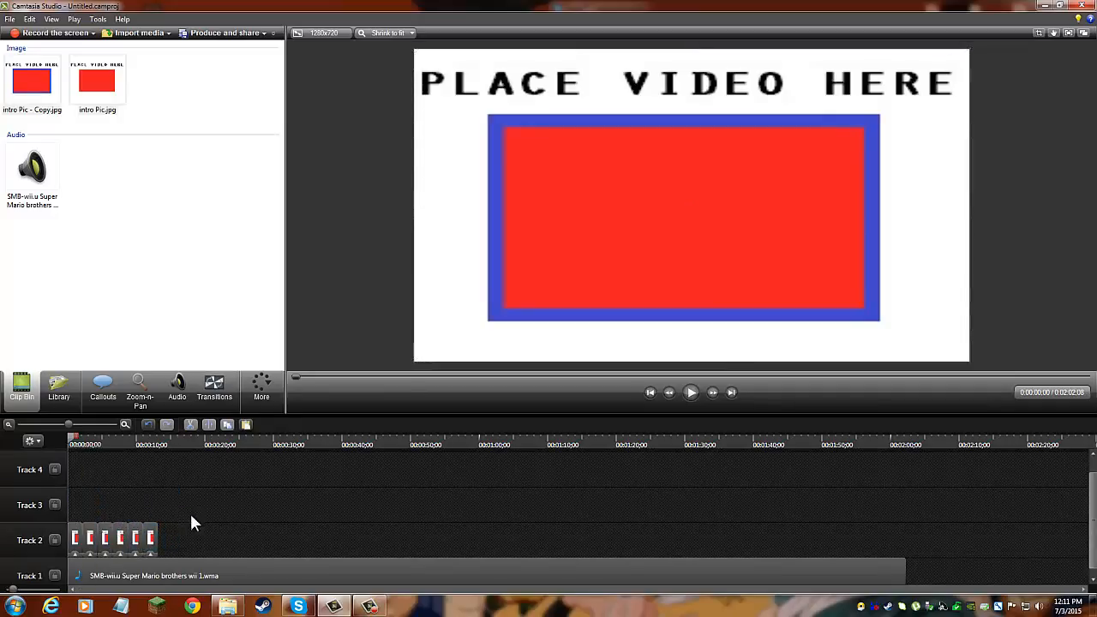
Step: Duplicate the six Track 2 picture clips, append the copies to the end of Track 2, and preview the sequence
left_click_drag(190, 506, 70, 544)
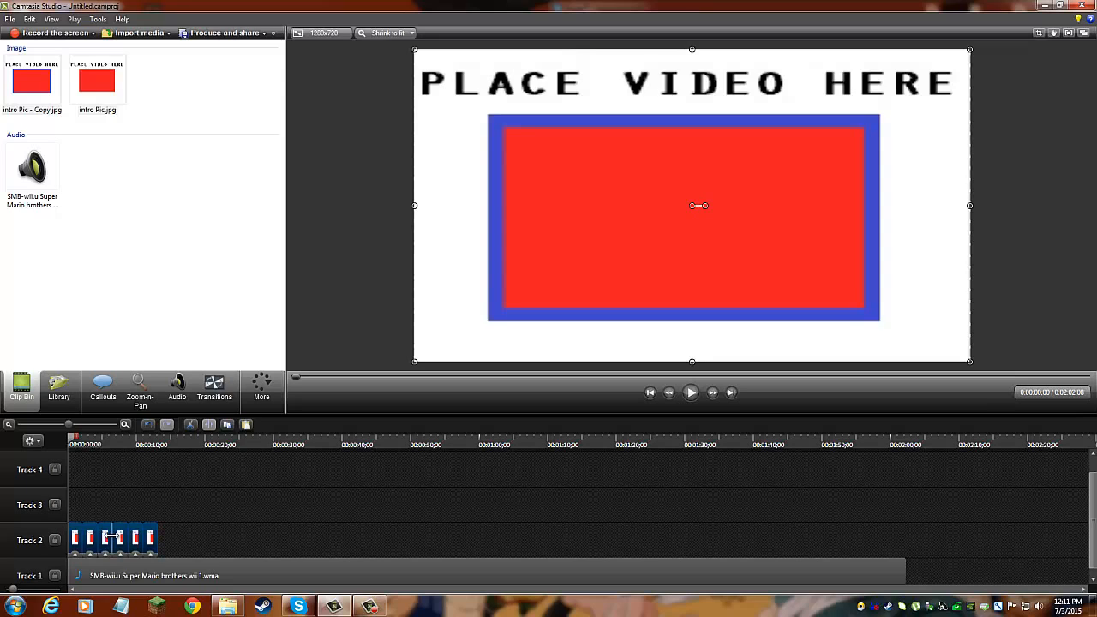
key("ctrl+v")
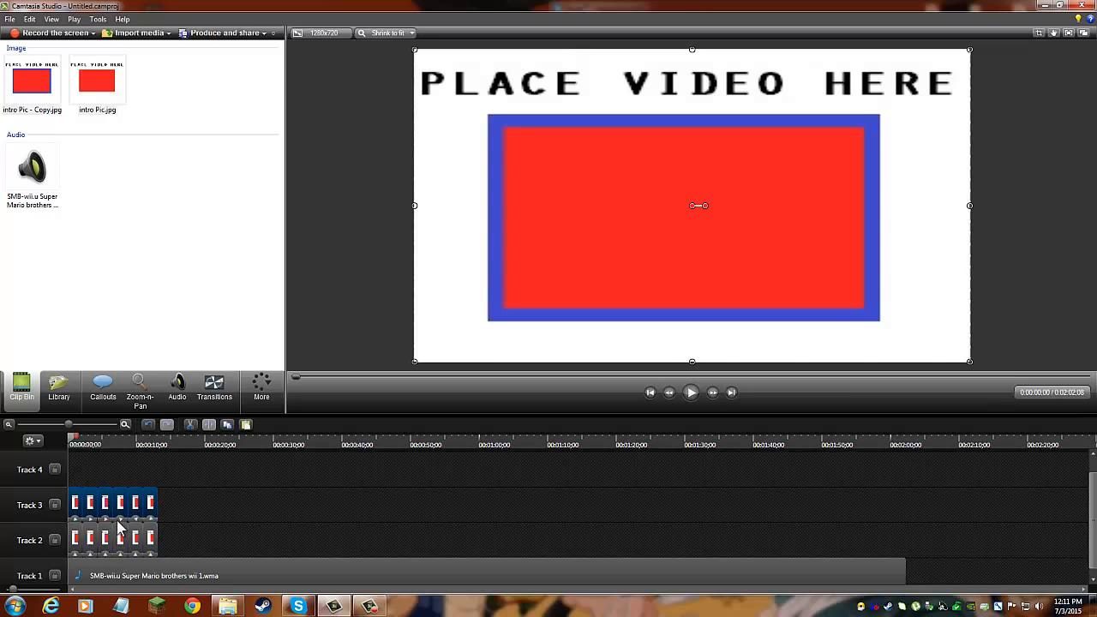
left_click_drag(118, 506, 190, 540)
left_click(699, 394)
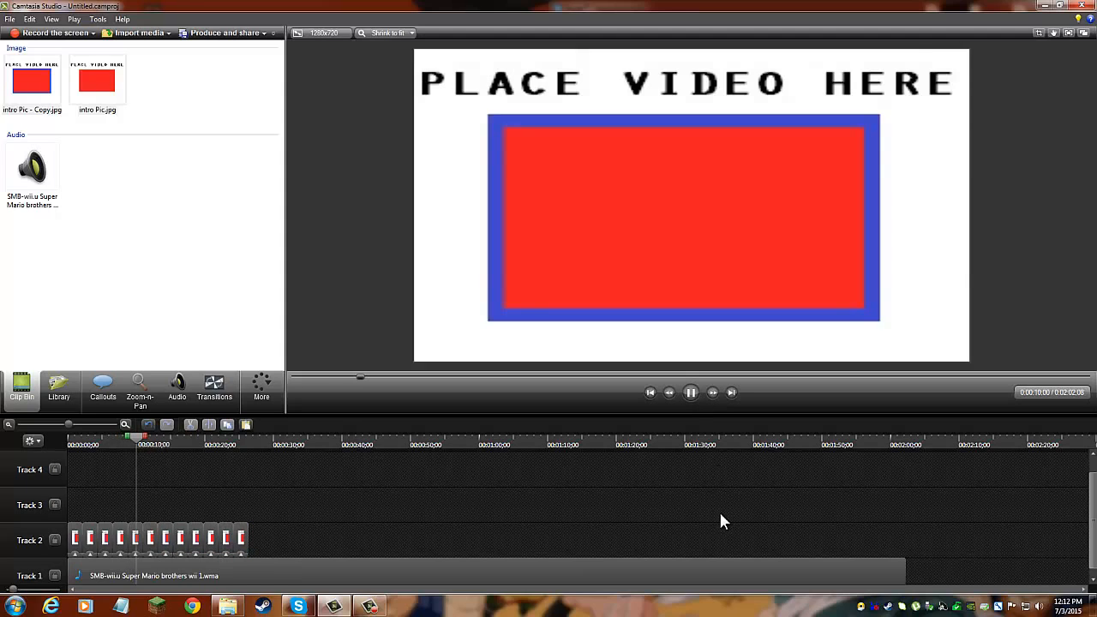
left_click(691, 393)
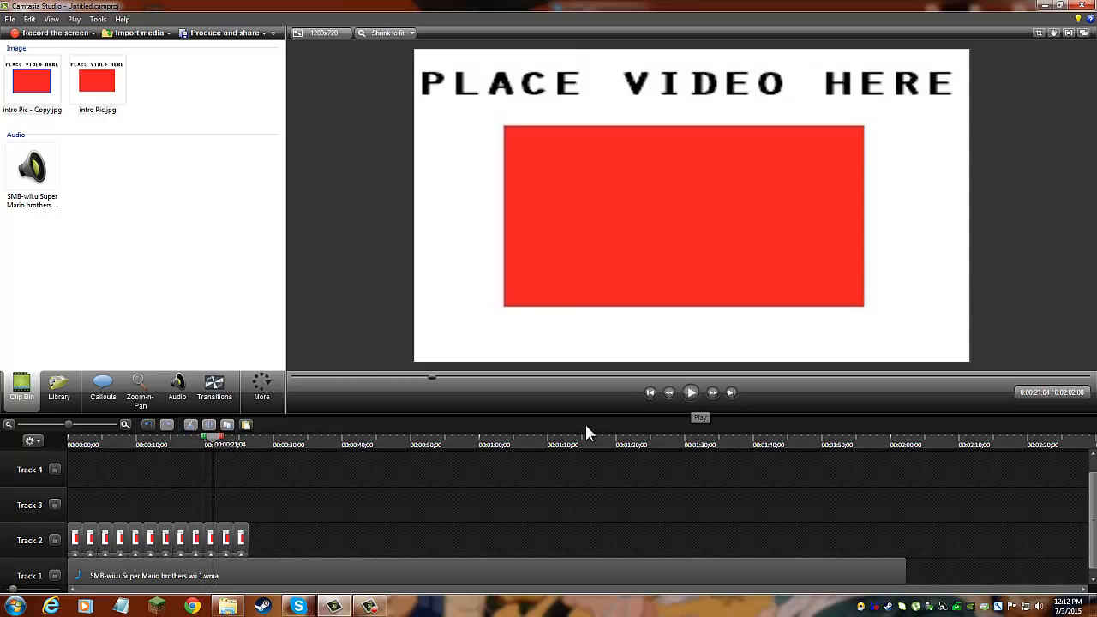
Step: Raise the clip speed of all twelve Track 2 pictures so that together they last about 21 seconds
left_click_drag(270, 519, 74, 545)
right_click(76, 537)
left_click(110, 503)
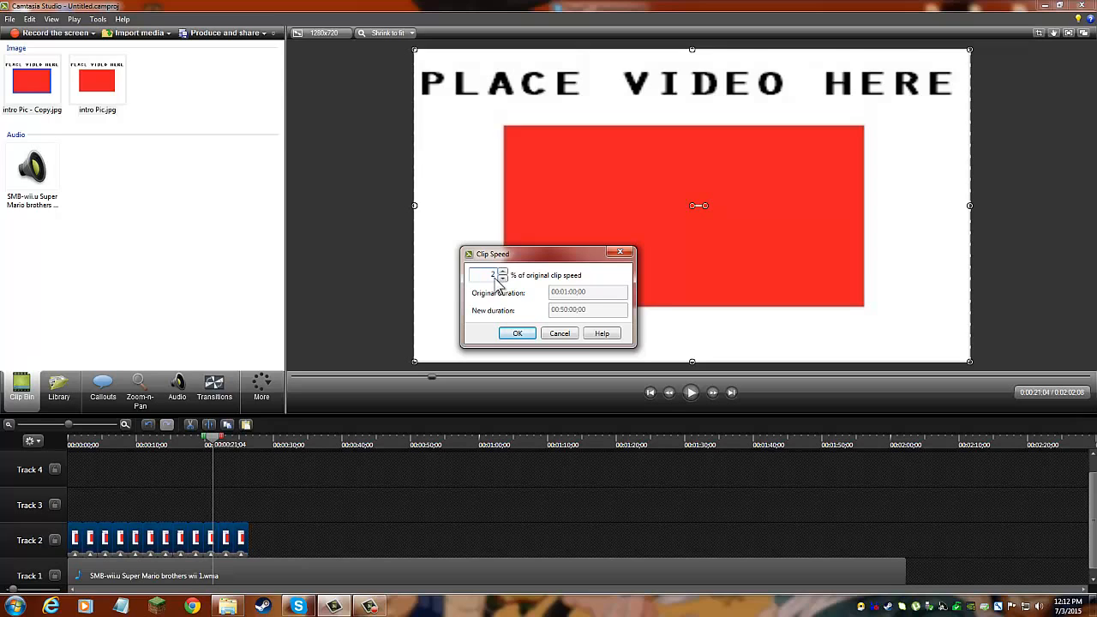
left_click(517, 334)
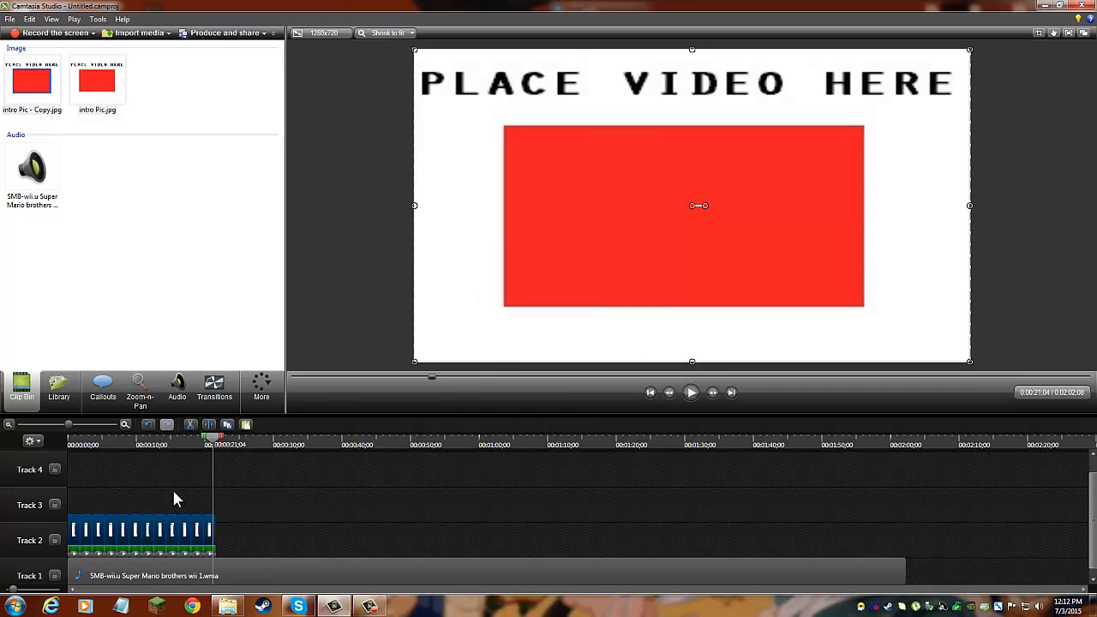
Step: Play the timeline from the start and scrub across Track 2 to check the faster picture switching
left_click_drag(92, 458, 12, 445)
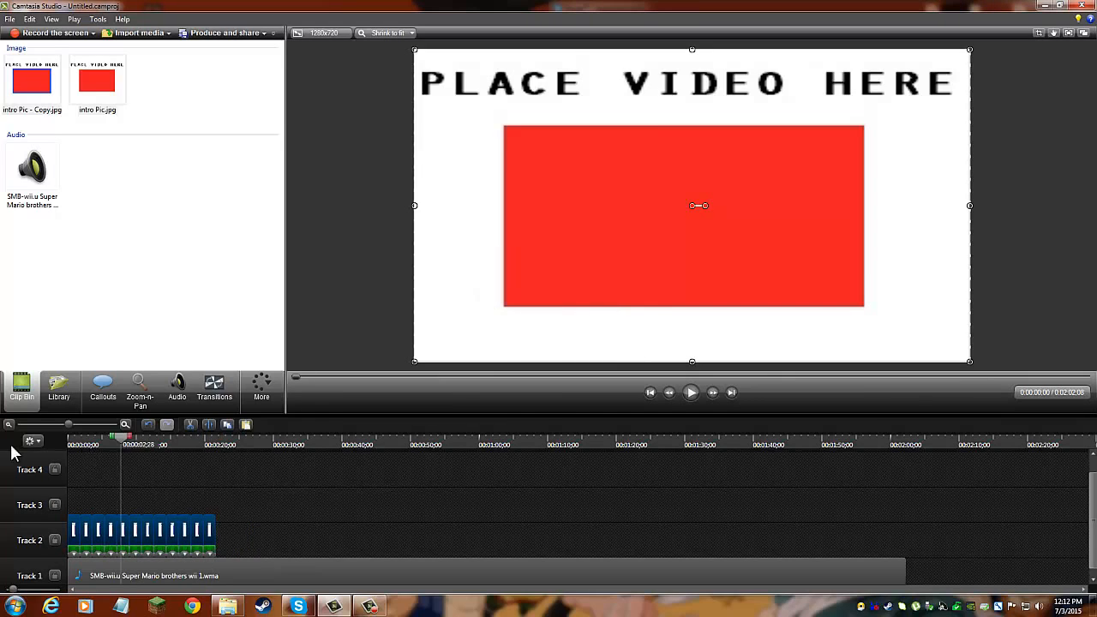
left_click(691, 393)
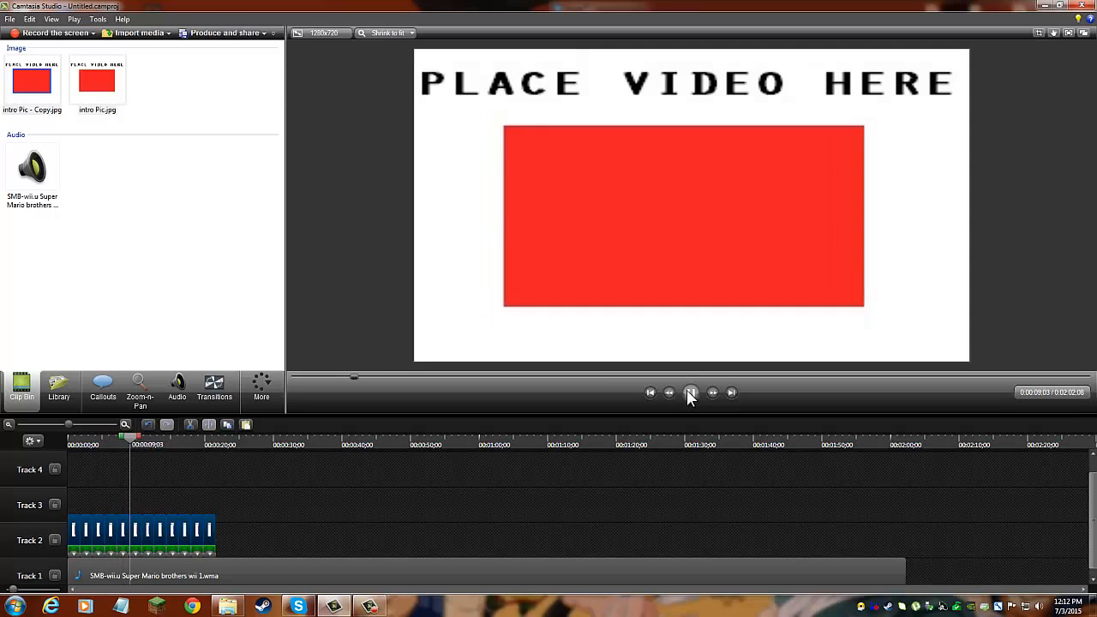
left_click(691, 394)
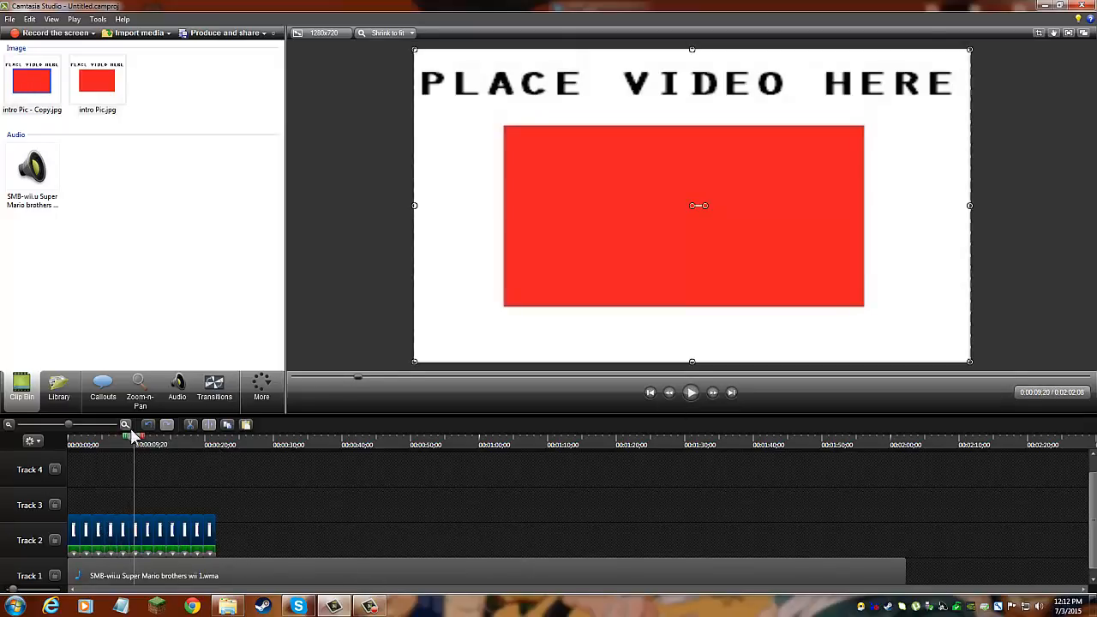
left_click_drag(135, 439, 81, 453)
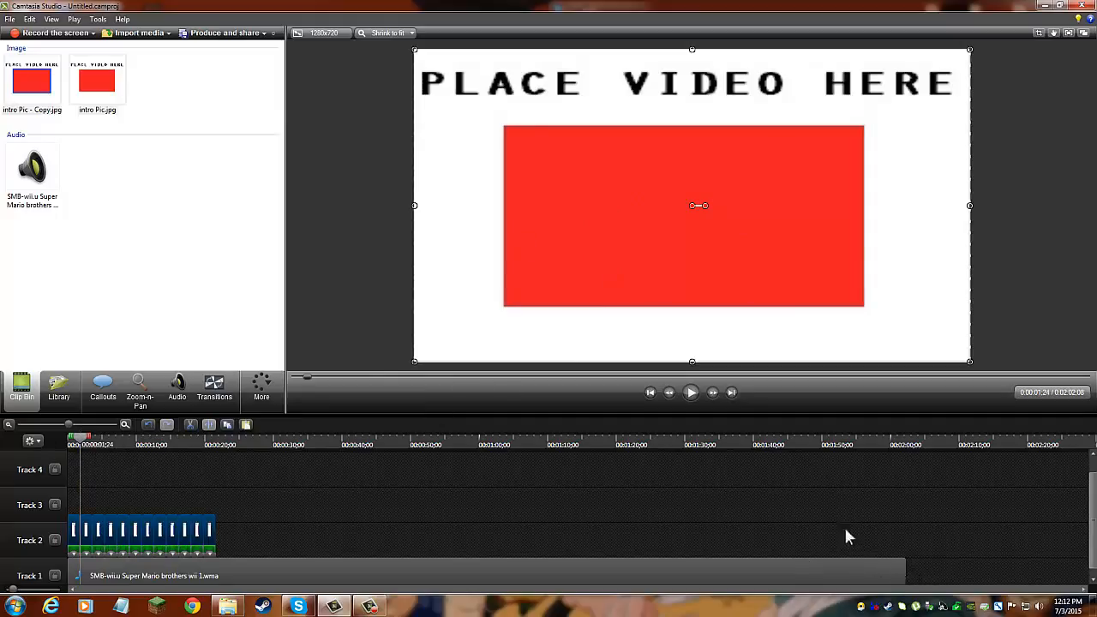
left_click(686, 497)
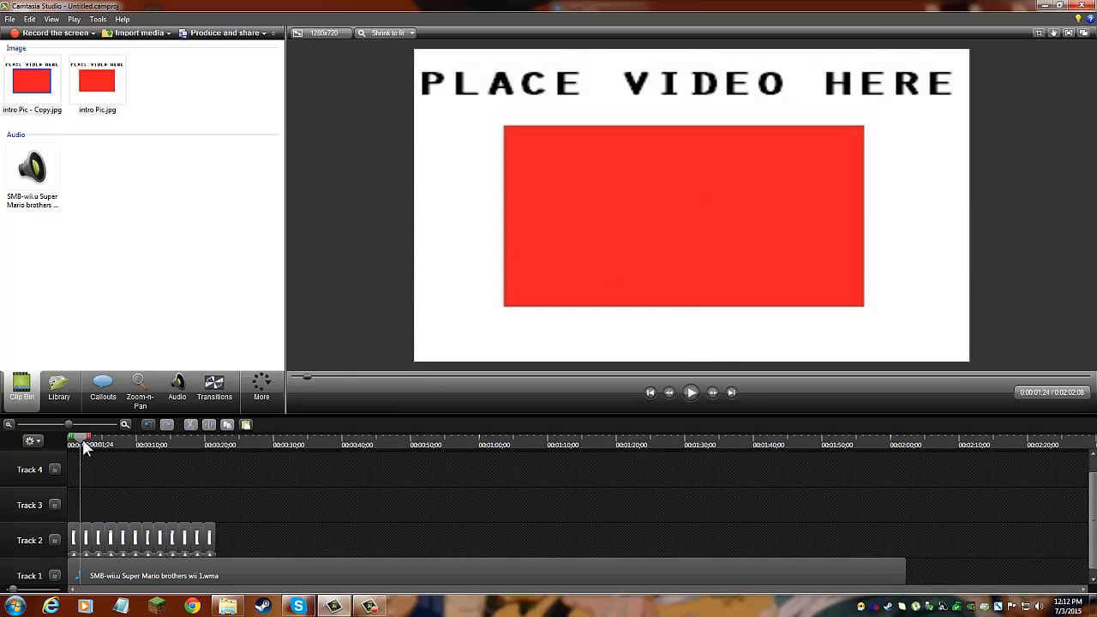
left_click_drag(84, 445, 191, 449)
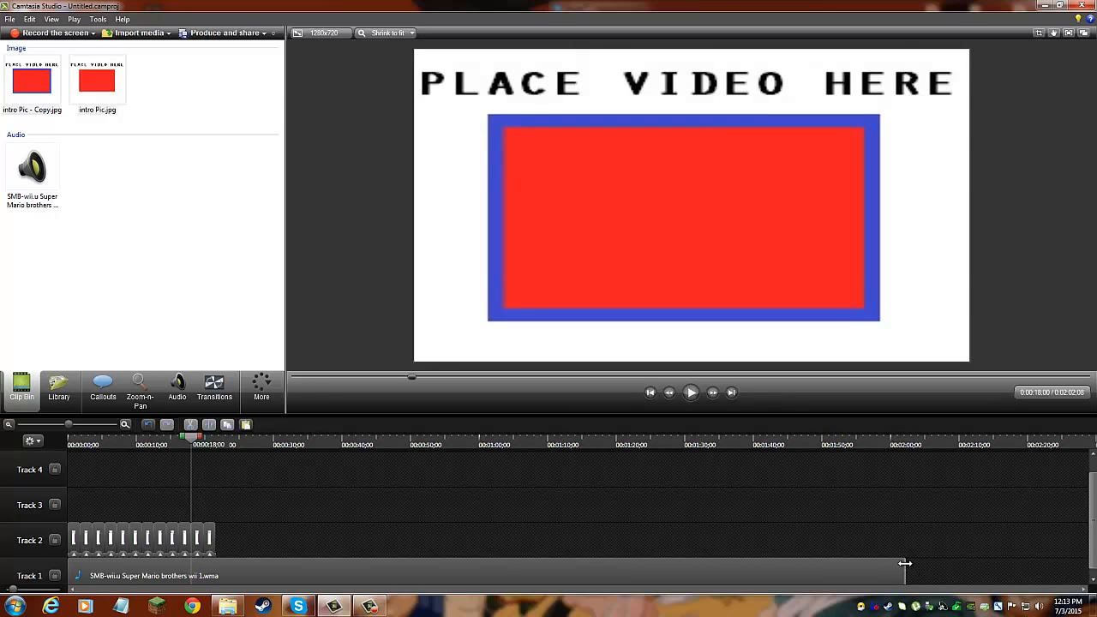
Step: Trim the end of the Track 1 music to match the last Track 2 picture, and return the playhead near the start
left_click_drag(905, 563, 212, 561)
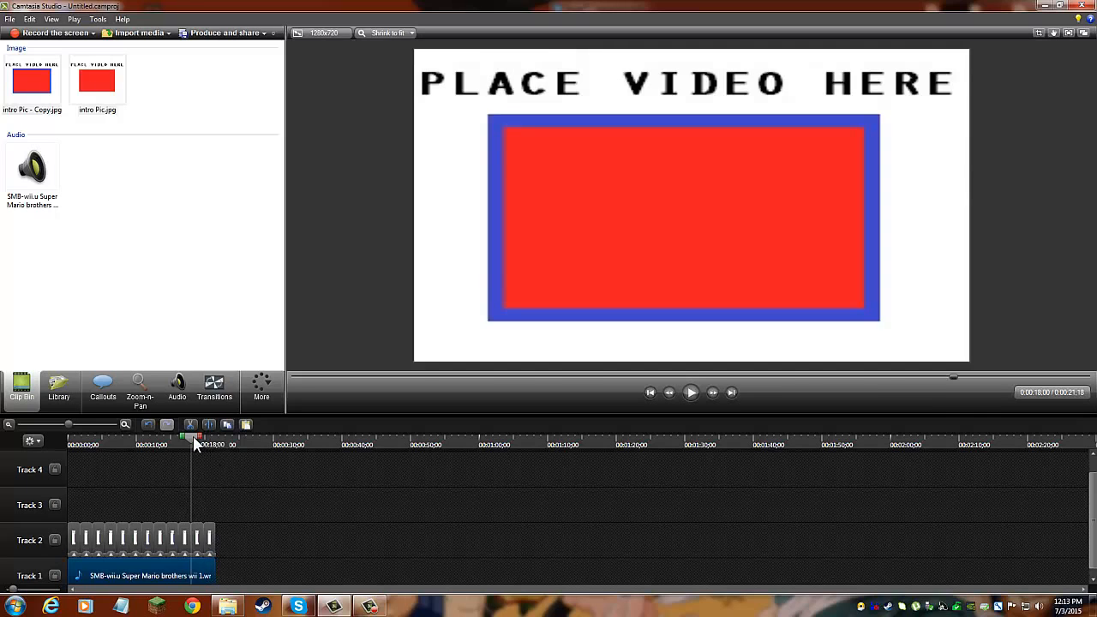
left_click(143, 444)
left_click_drag(115, 439, 71, 454)
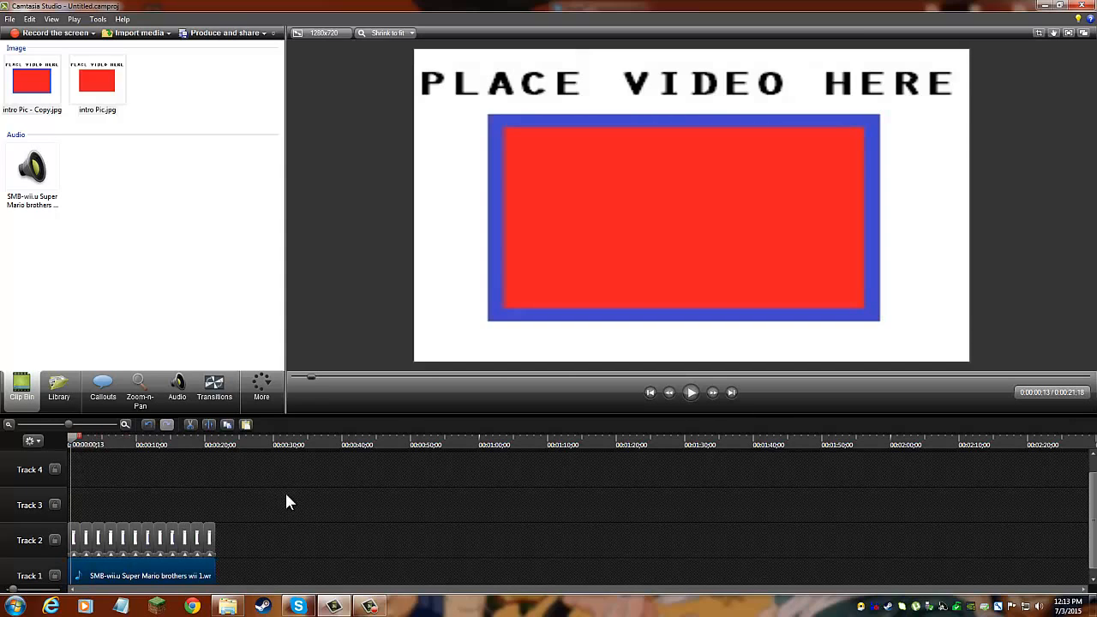
Step: Add all picture clips on Track 2 together with the Track 1 music to the Library as one group asset
left_click_drag(287, 505, 74, 600)
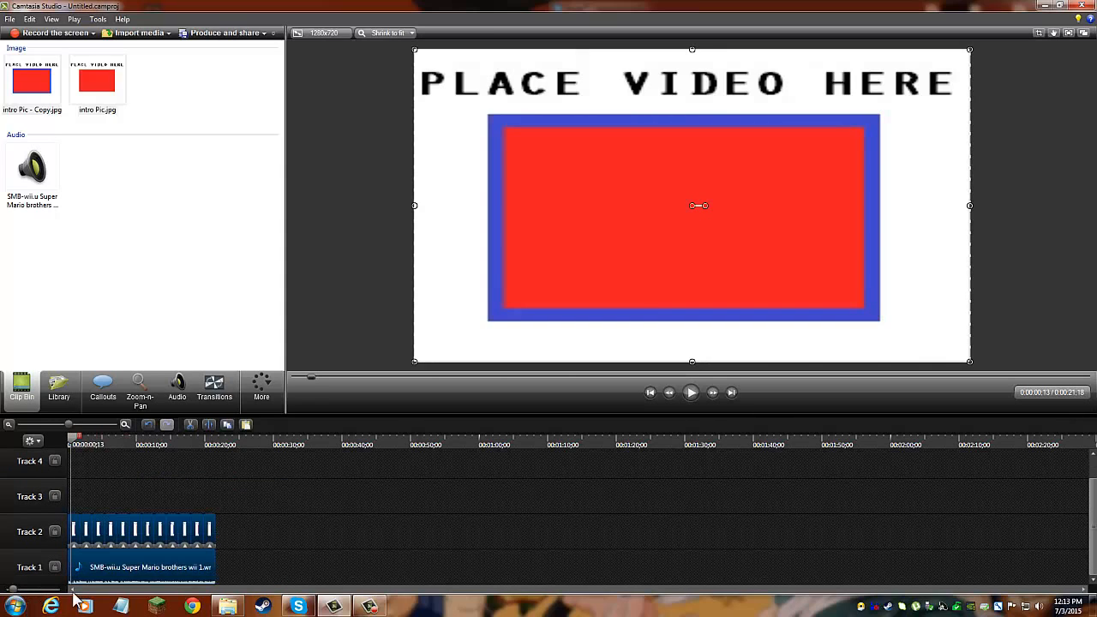
right_click(105, 556)
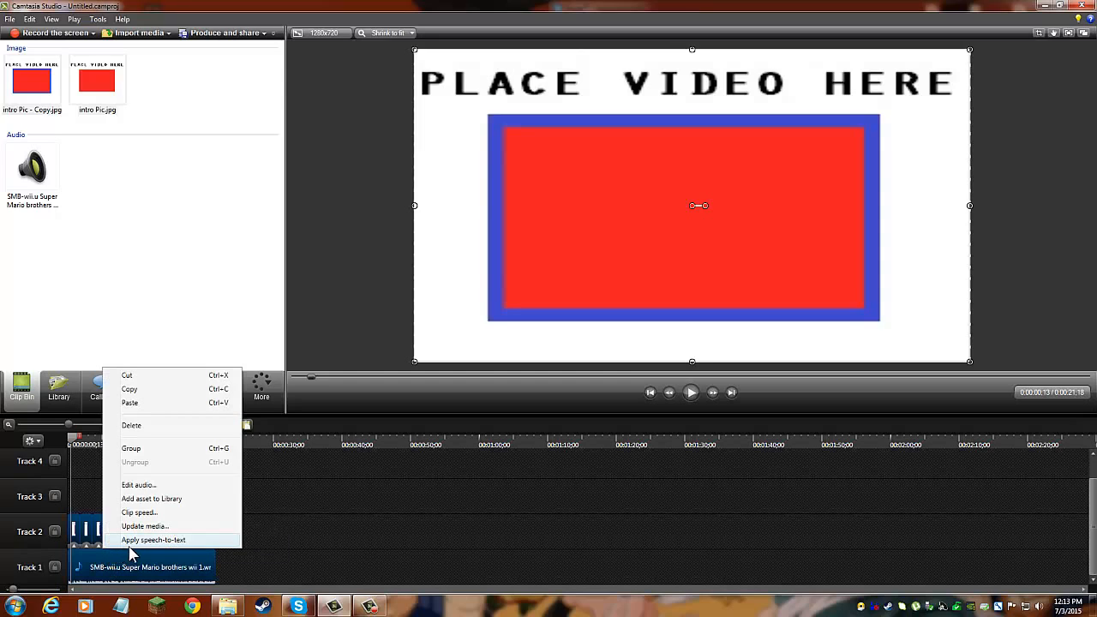
left_click(170, 501)
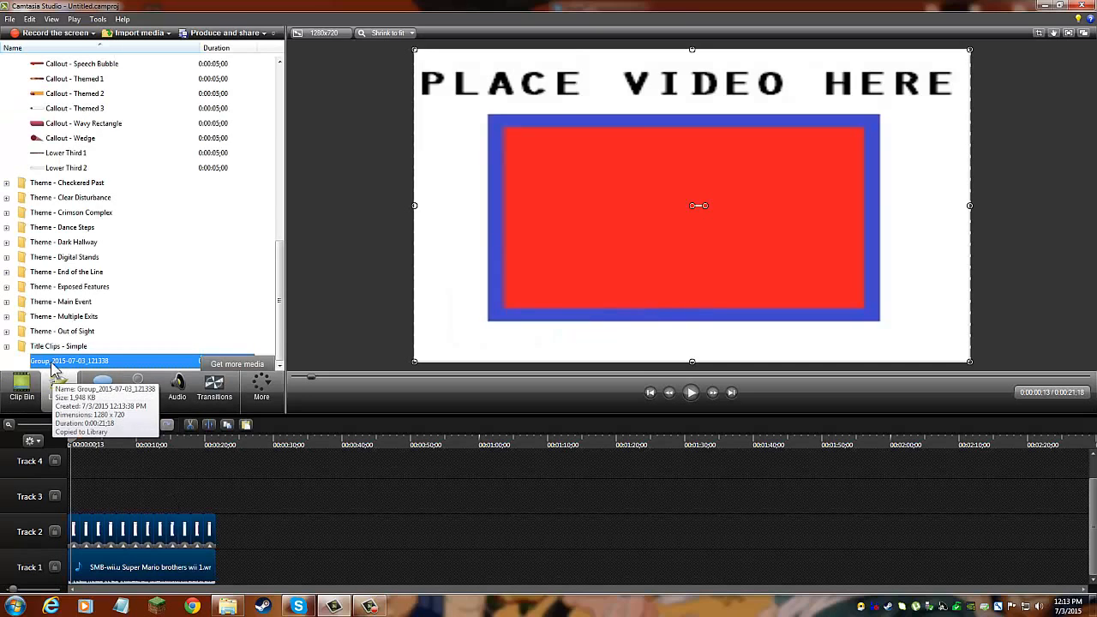
left_click(21, 387)
left_click(59, 387)
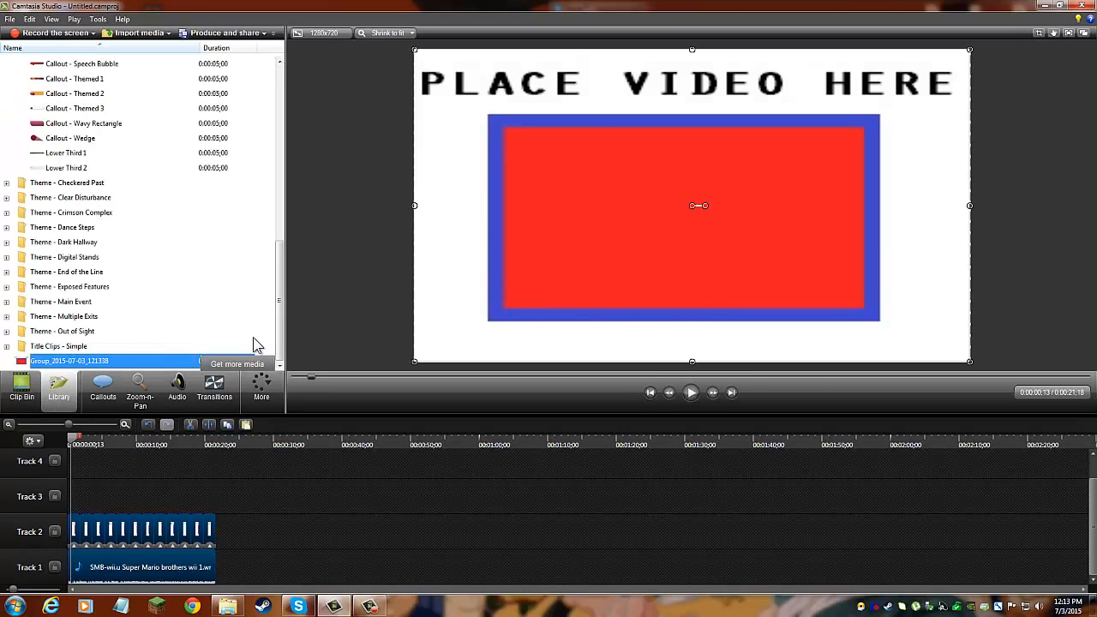
Step: Clear all clips from the timeline, place the saved Library group at the start of Track 1, and preview it
mouse_move(276, 340)
left_mouse_down()
mouse_move(282, 299)
mouse_move(279, 341)
left_mouse_up()
key("Delete")
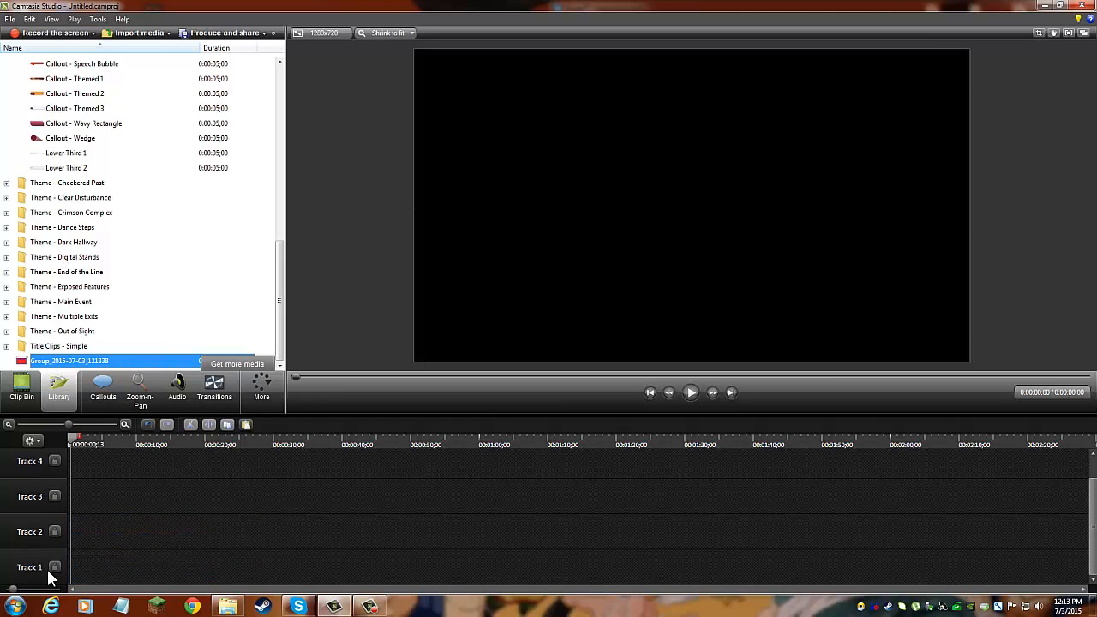
left_click_drag(99, 364, 73, 567)
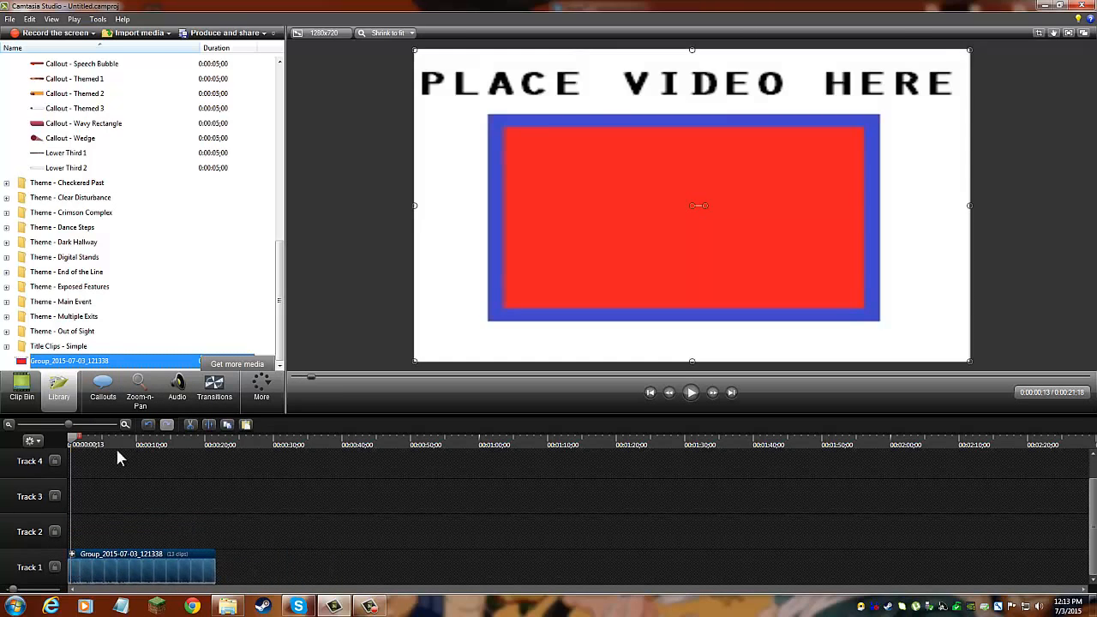
left_click(688, 394)
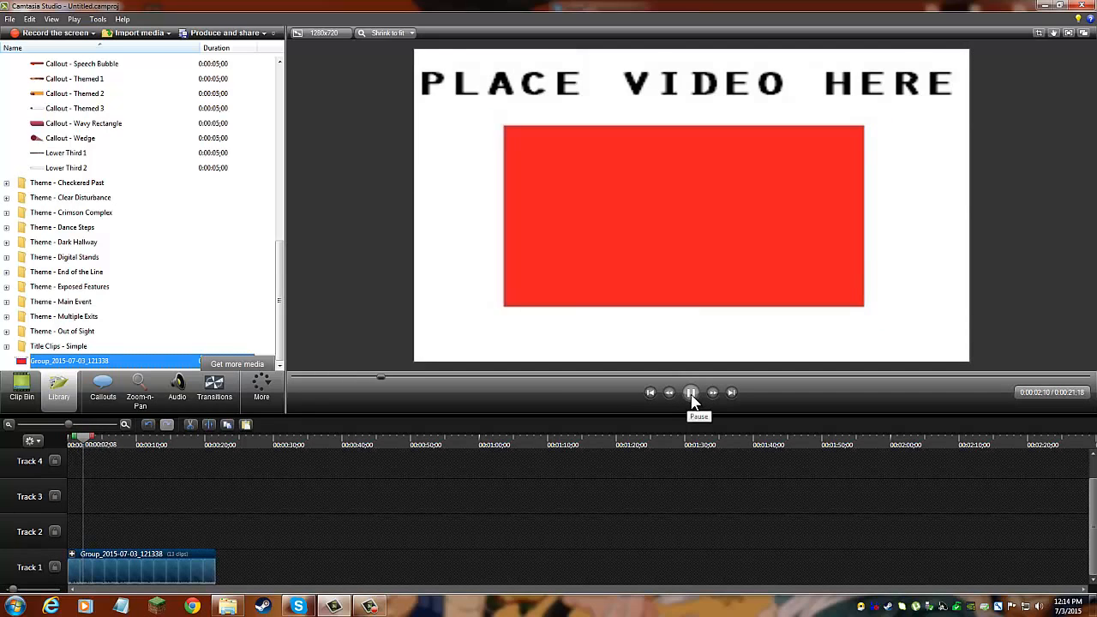
left_click(691, 396)
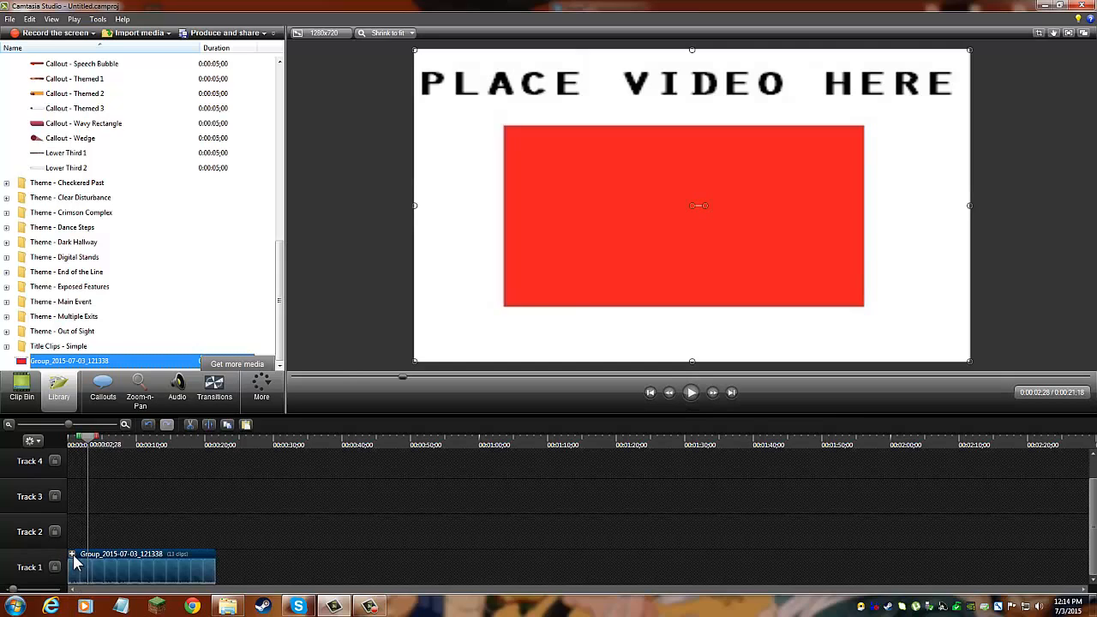
Step: Expand the group on the timeline and delete its fourth picture clip, then delete all remaining clips from the timeline
left_click(73, 554)
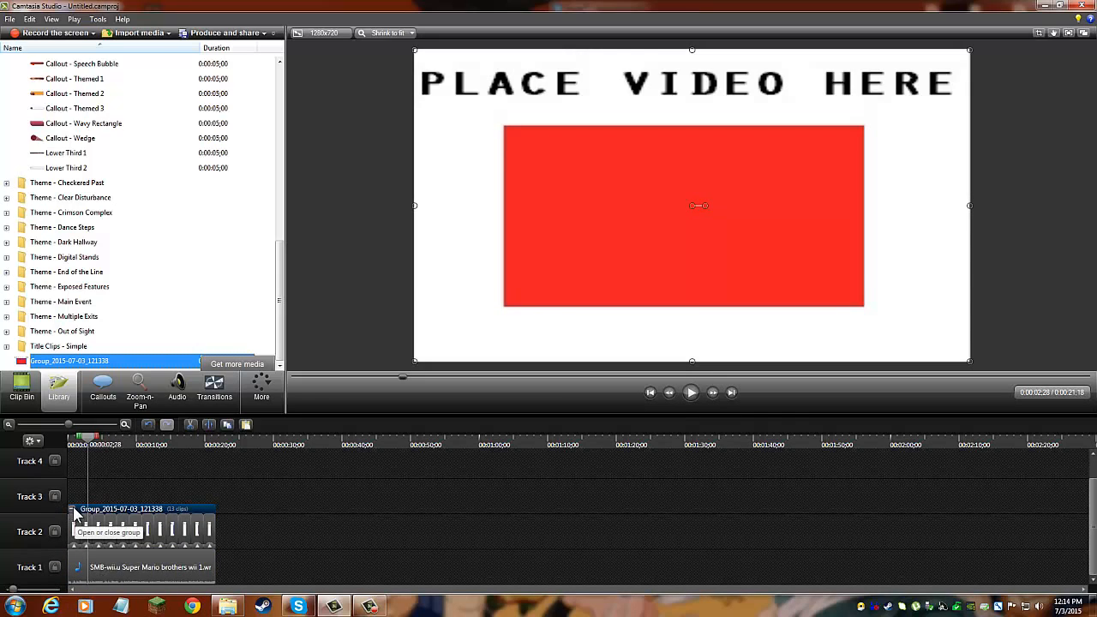
left_click_drag(111, 529, 368, 530)
key("Delete")
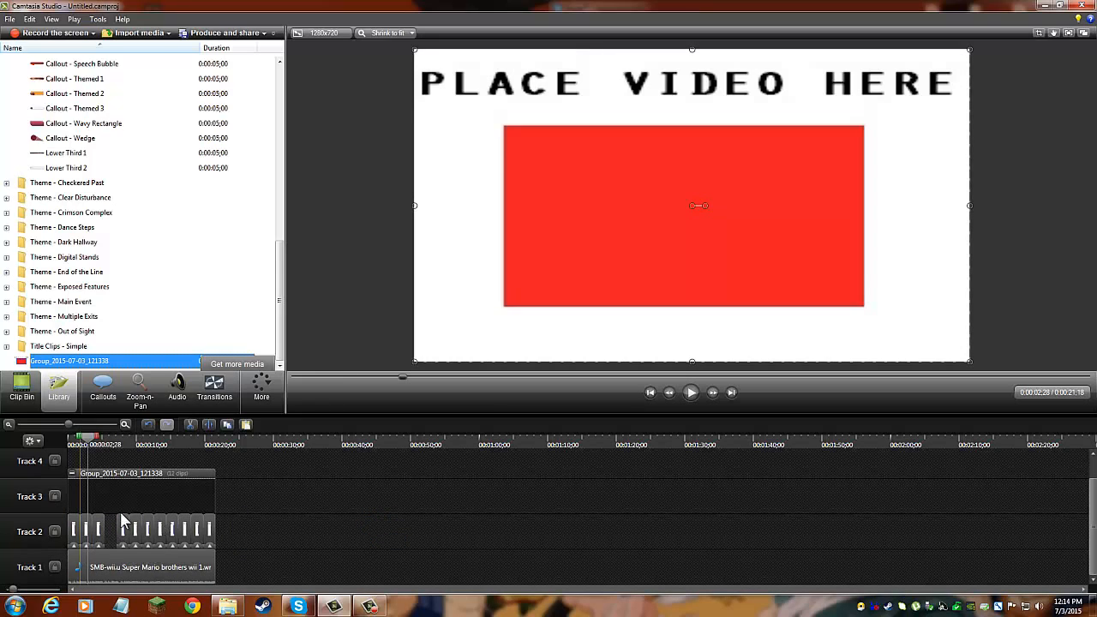
left_click_drag(245, 497, 71, 582)
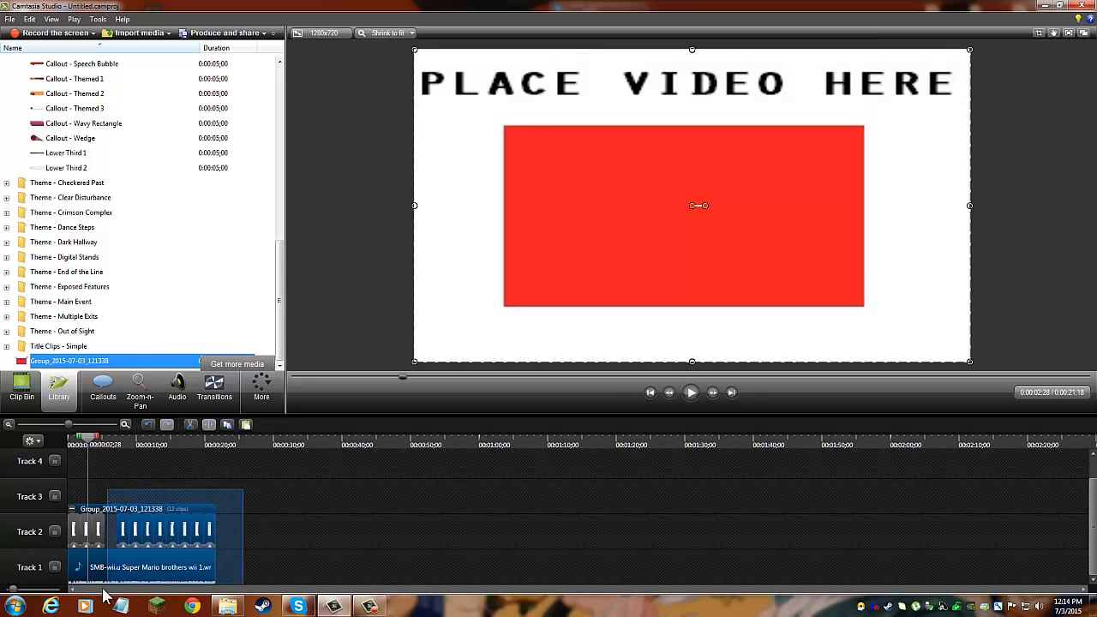
key("Delete")
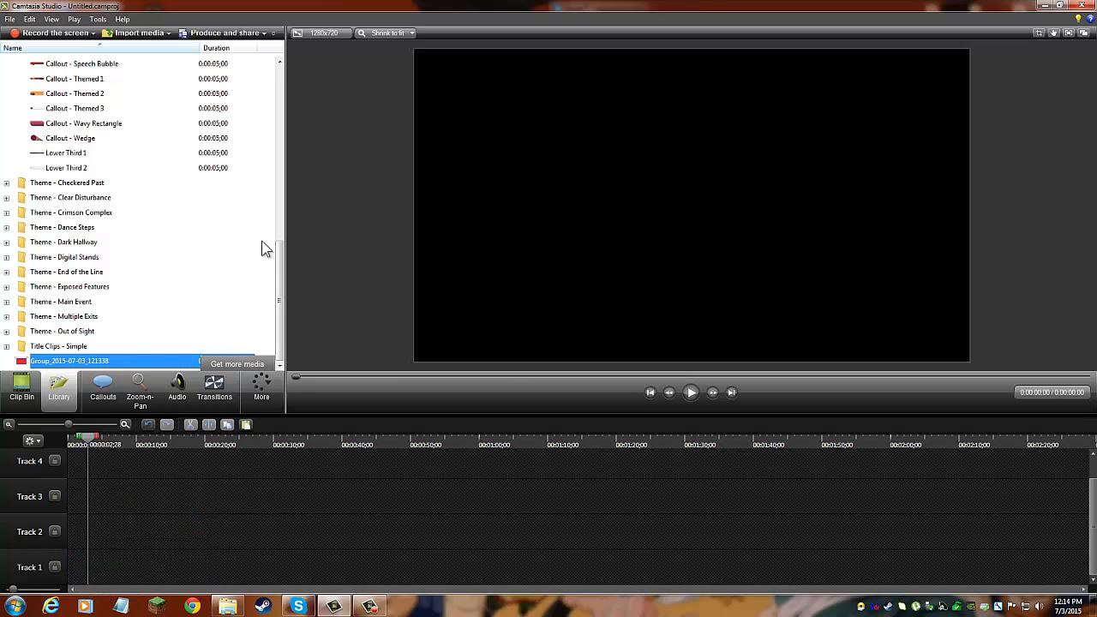
Step: Rename the saved group in the Library to "TUTORIAL OUTRO"
right_click(72, 361)
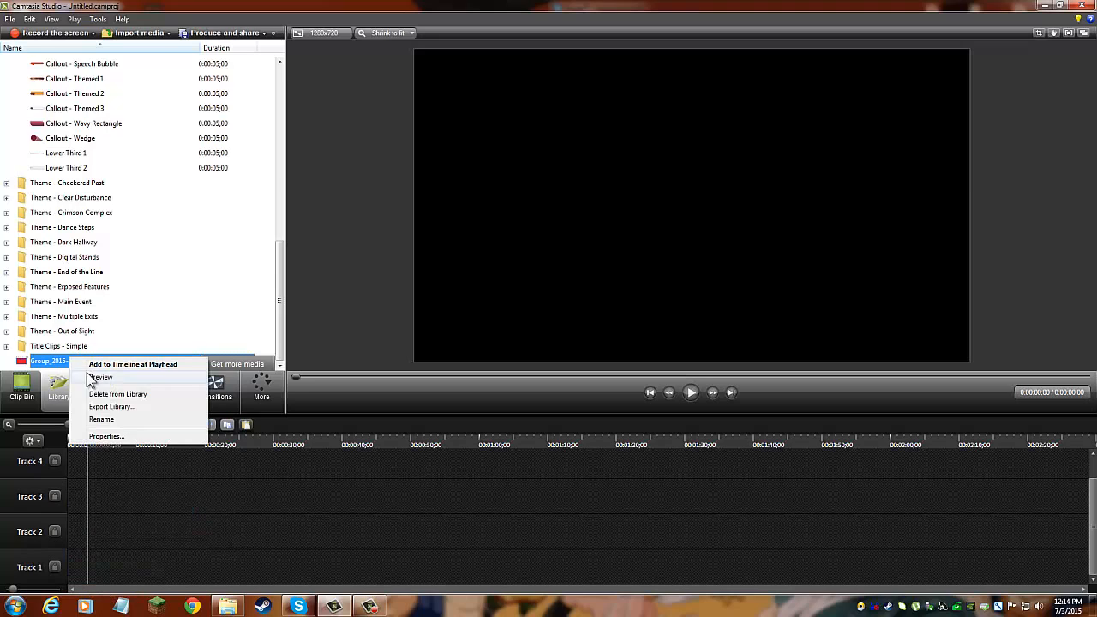
left_click(102, 421)
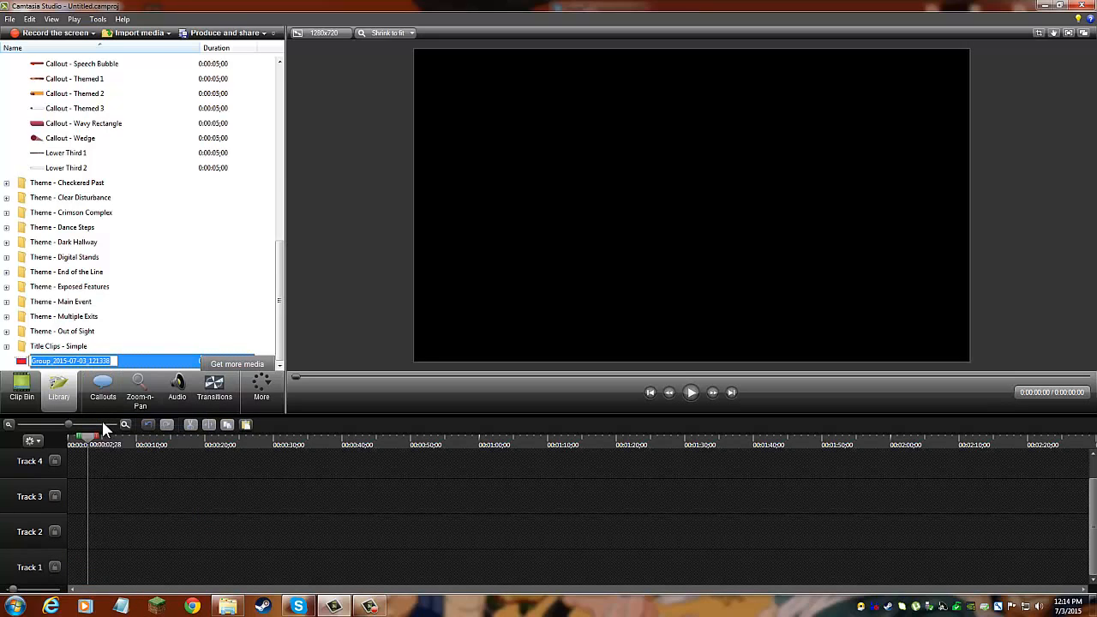
type("Outro")
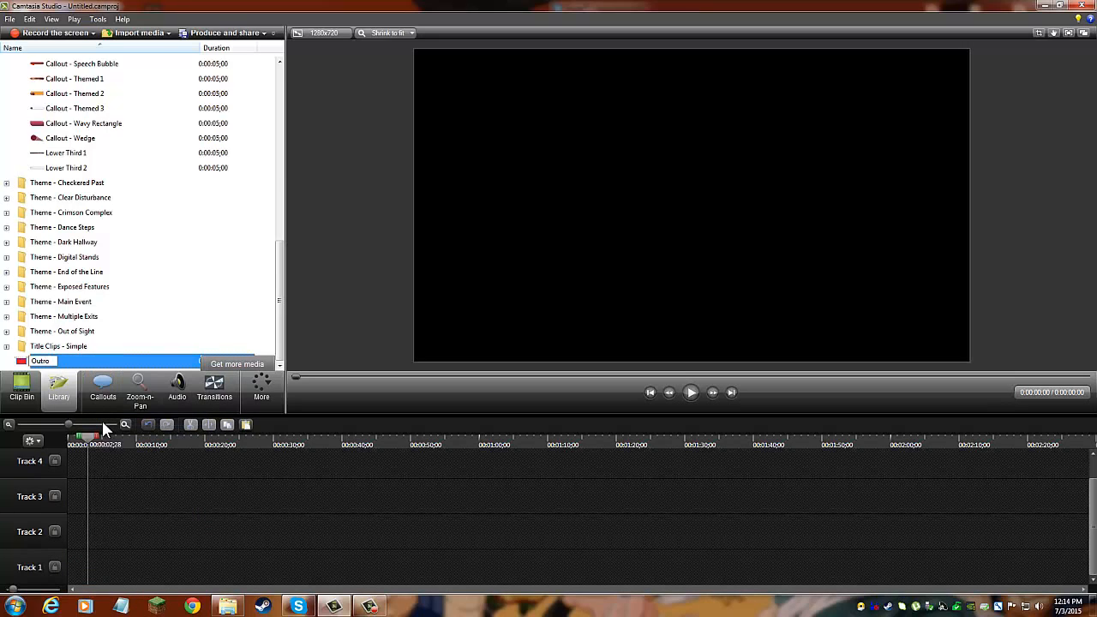
key("BackSpace")
key("BackSpace")
key("BackSpace")
key("BackSpace")
key("BackSpace")
type("TUTORIAL OUTRO")
key("Return")
left_click_drag(88, 441, 211, 442)
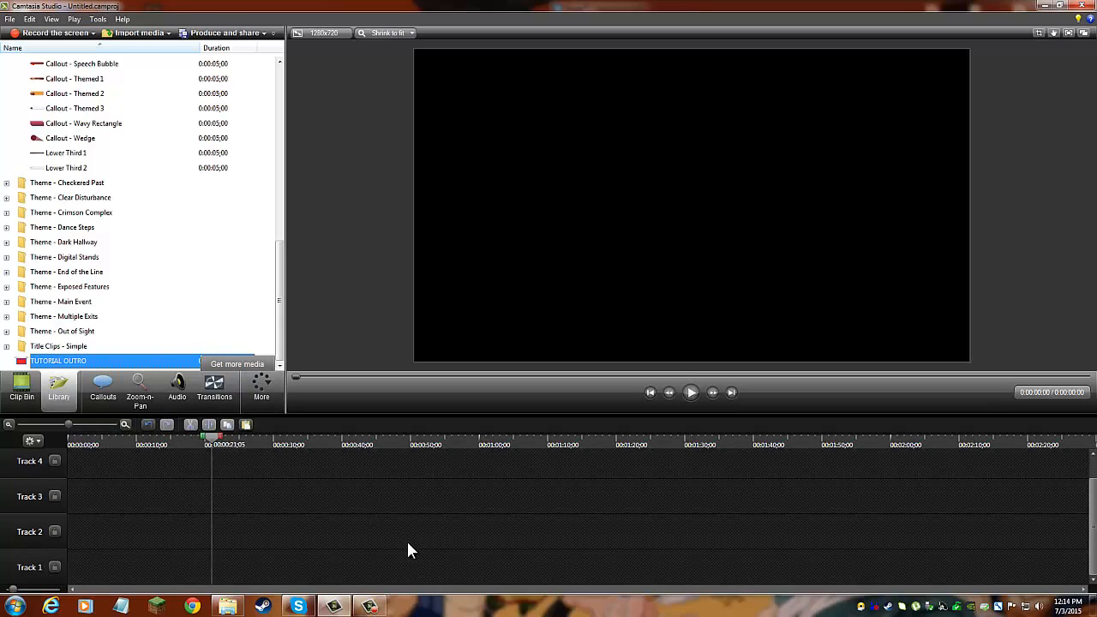
left_click(369, 606)
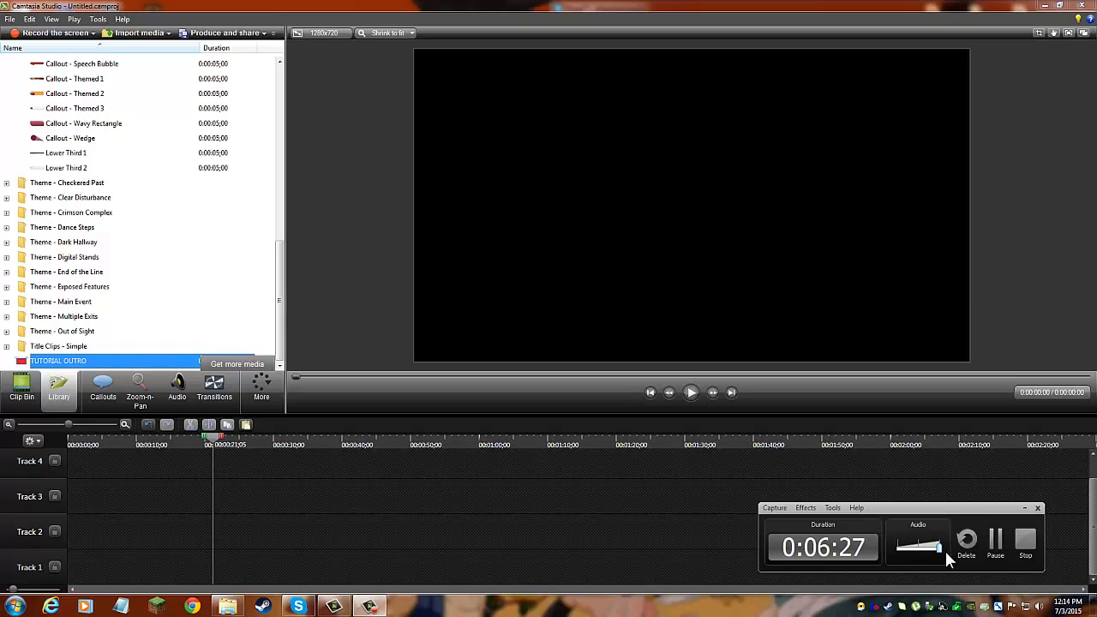
left_click(1024, 509)
left_click_drag(213, 445, 103, 443)
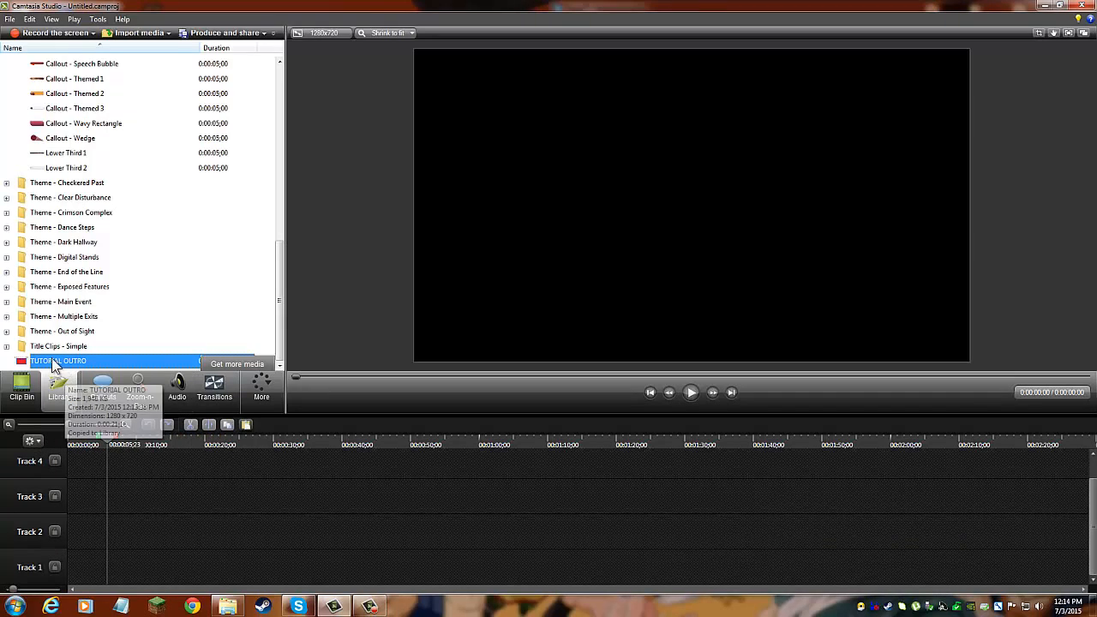
left_click_drag(275, 290, 276, 382)
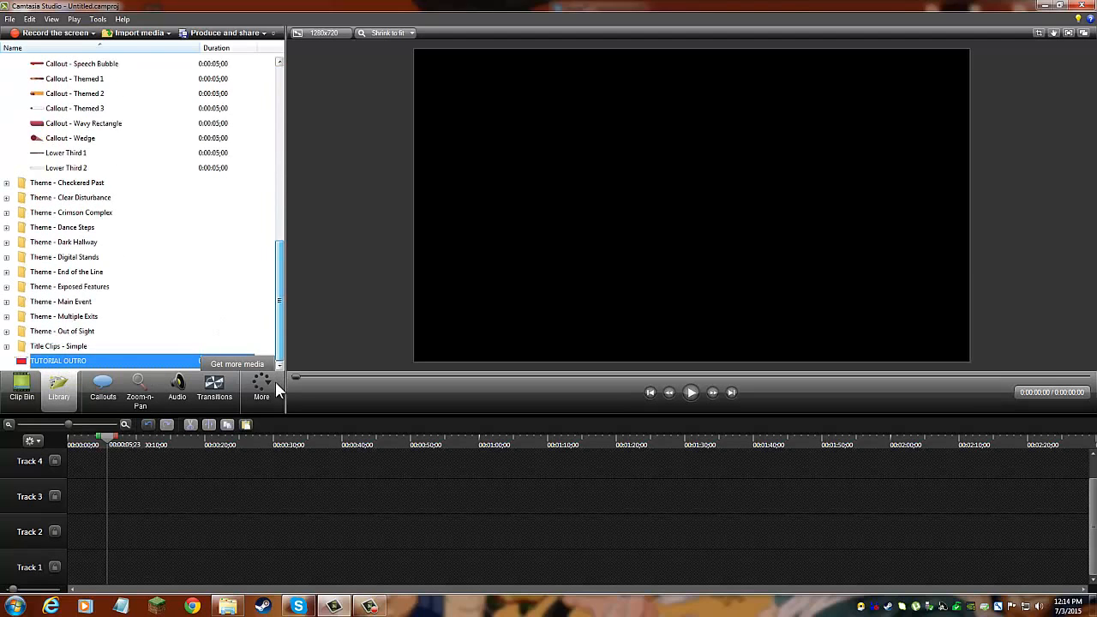
left_click(36, 396)
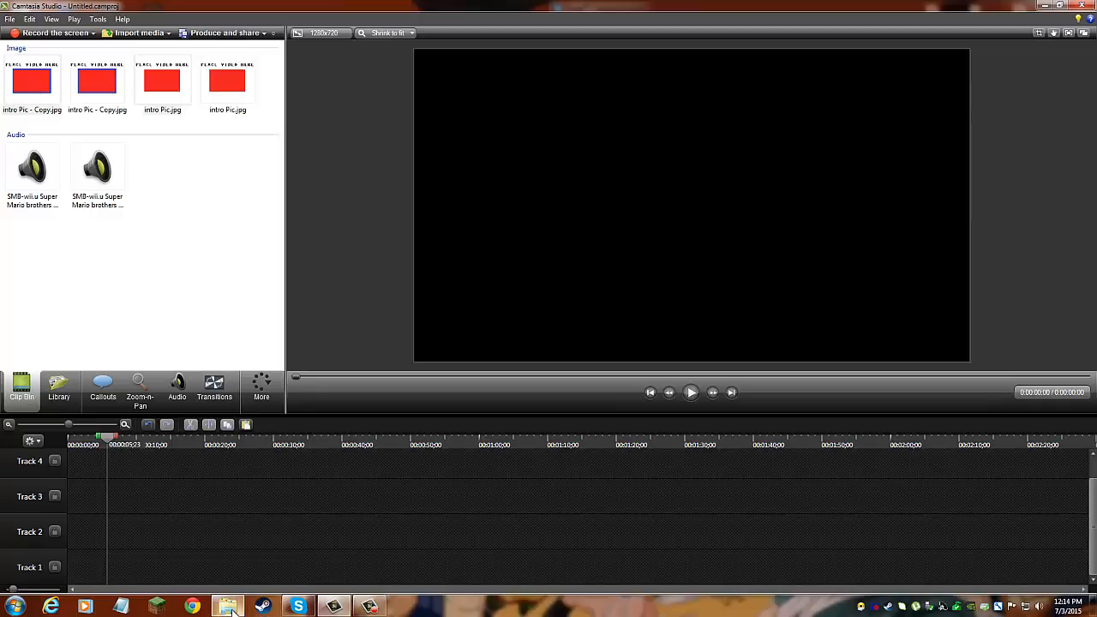
mouse_move(230, 611)
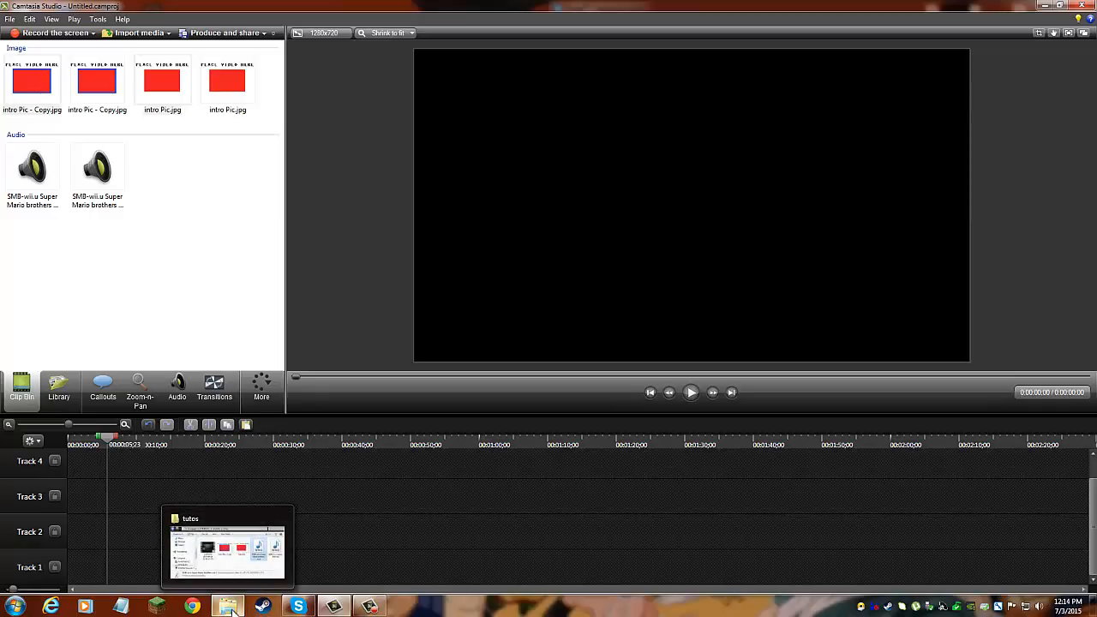
left_click(229, 610)
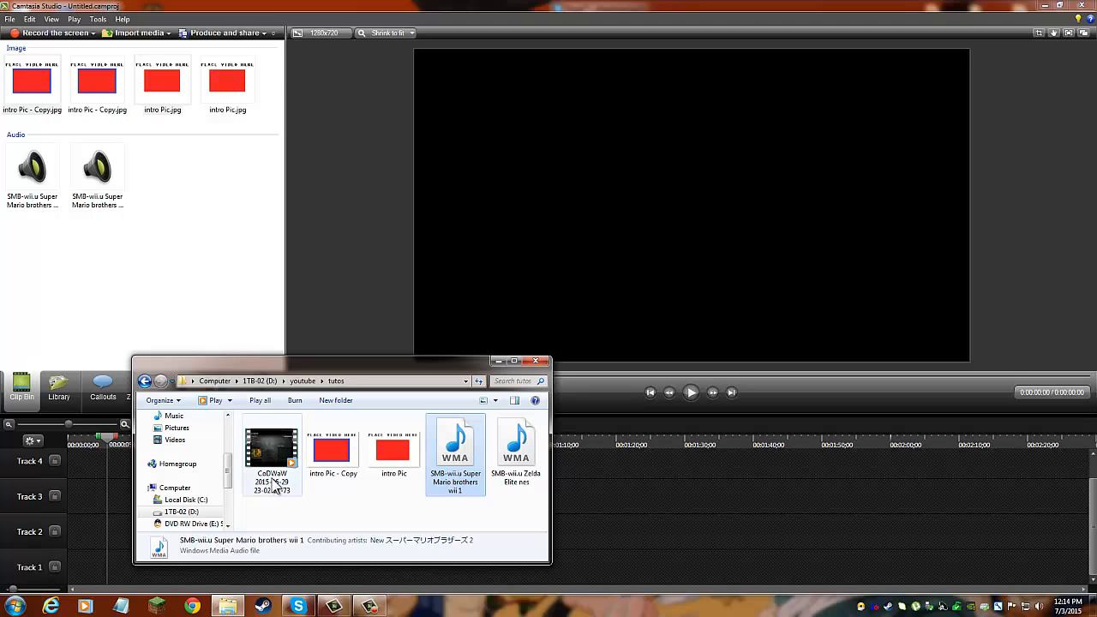
left_click(360, 608)
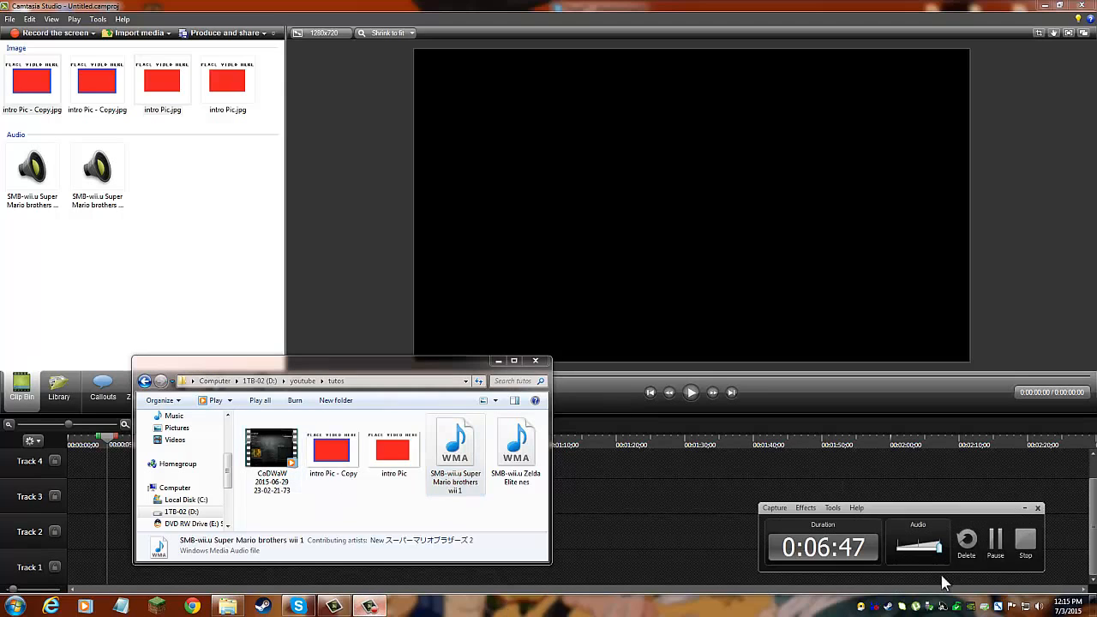
left_click(996, 542)
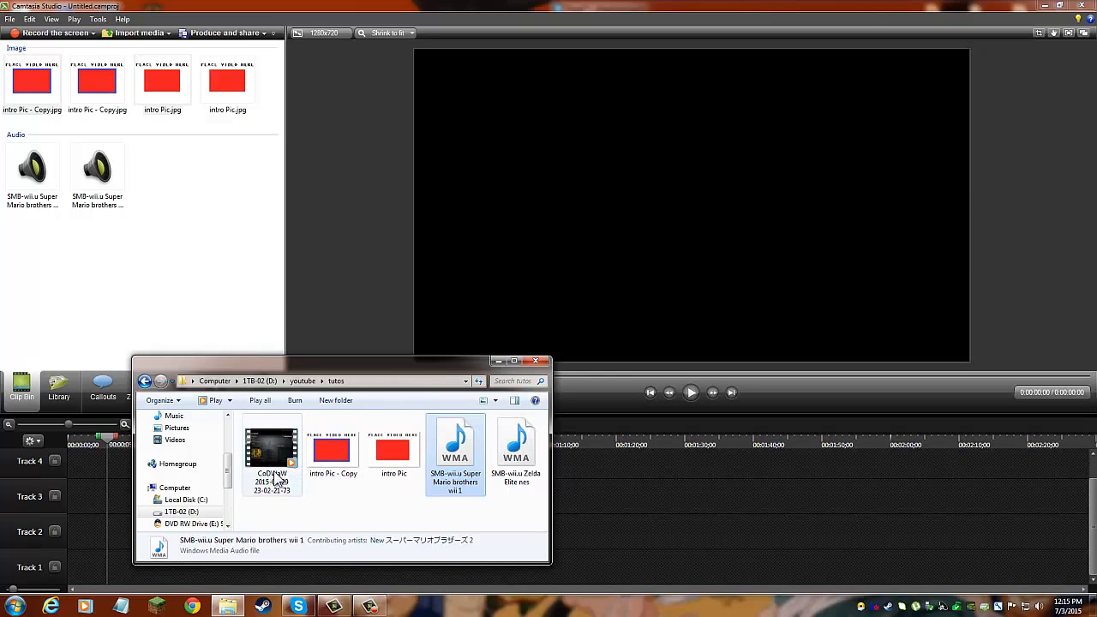
left_click_drag(273, 482, 194, 216)
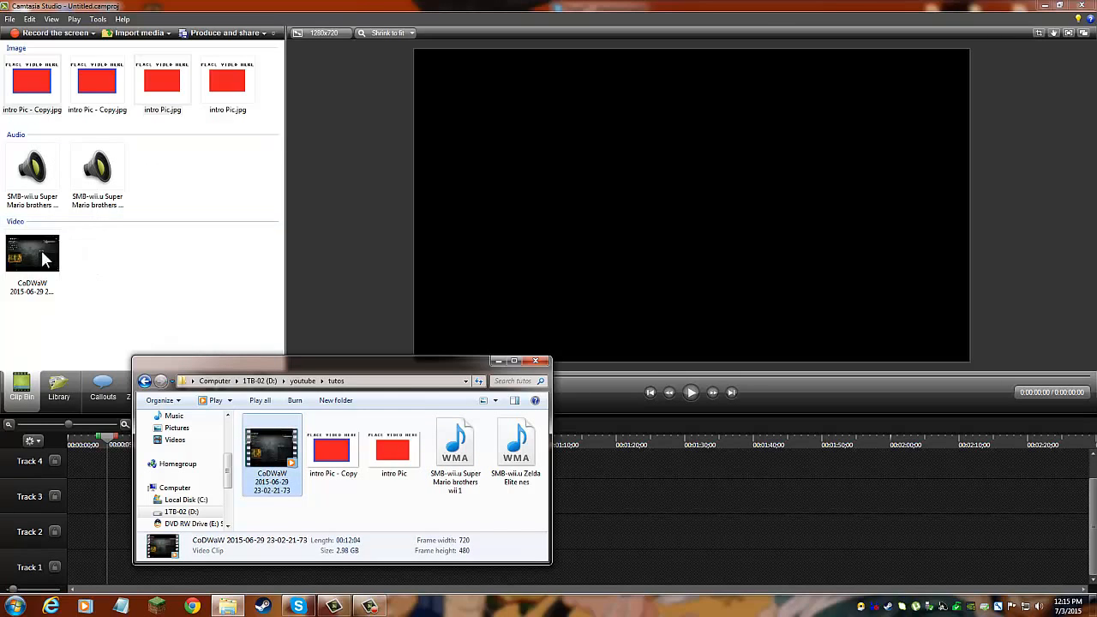
left_click_drag(484, 369, 506, 343)
left_click(519, 335)
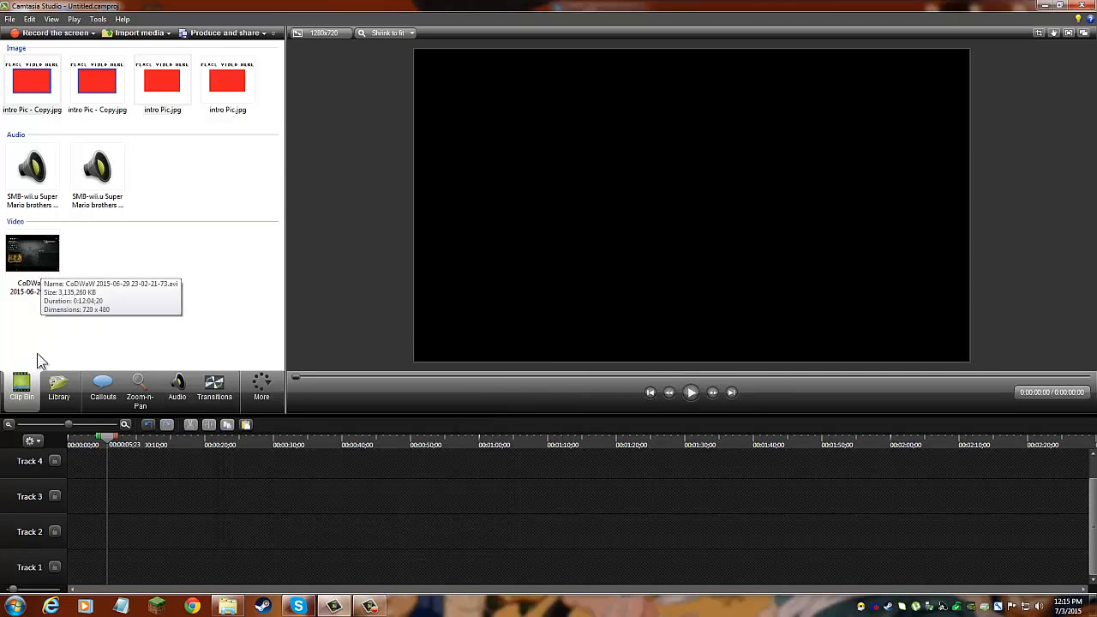
Step: Place the CoDWaW gameplay video at the start of Track 2
left_click(12, 428)
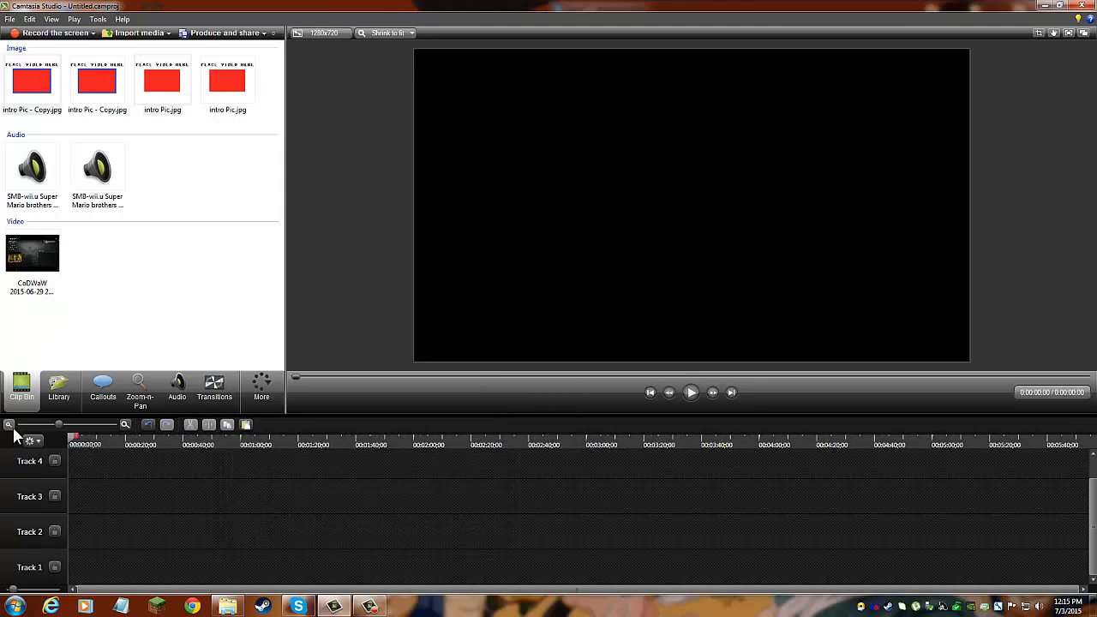
left_click(124, 424)
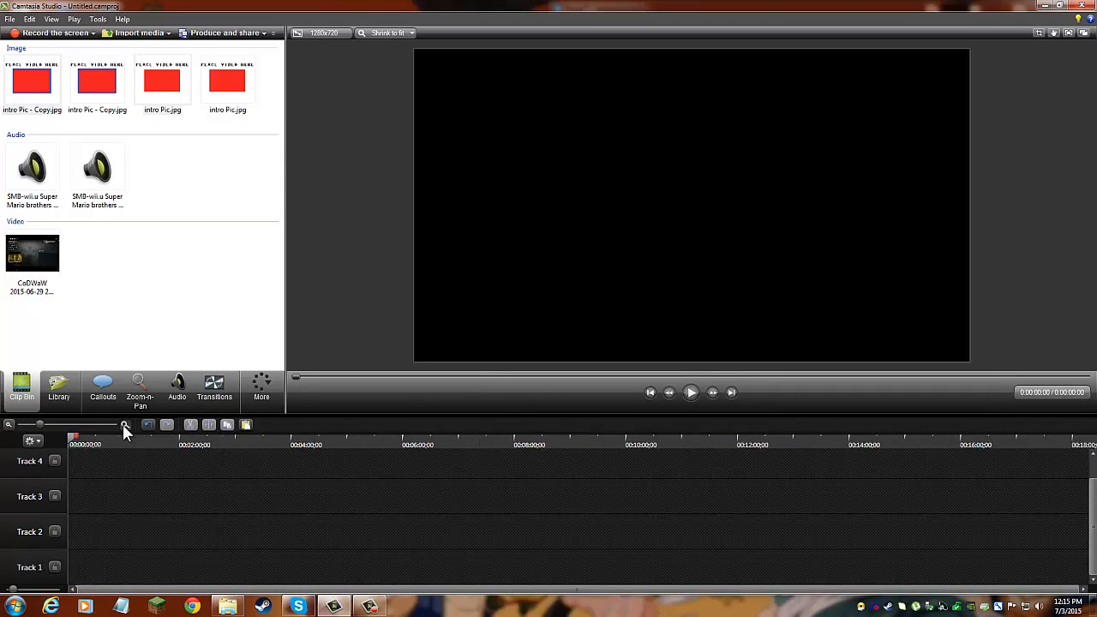
left_click(124, 424)
left_click(124, 424)
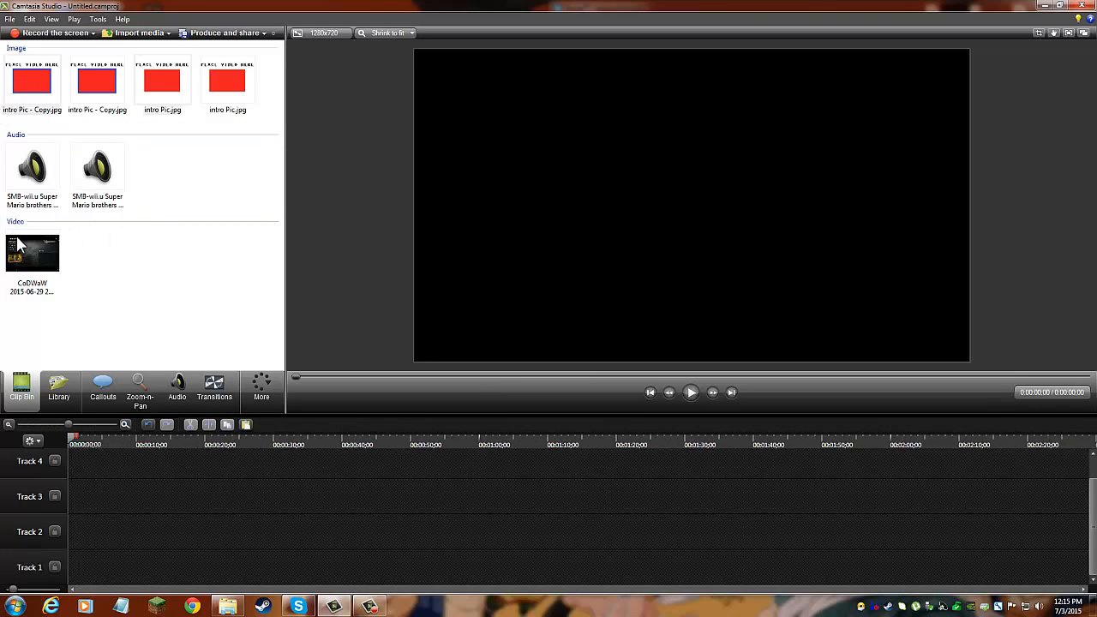
left_click_drag(19, 246, 134, 448)
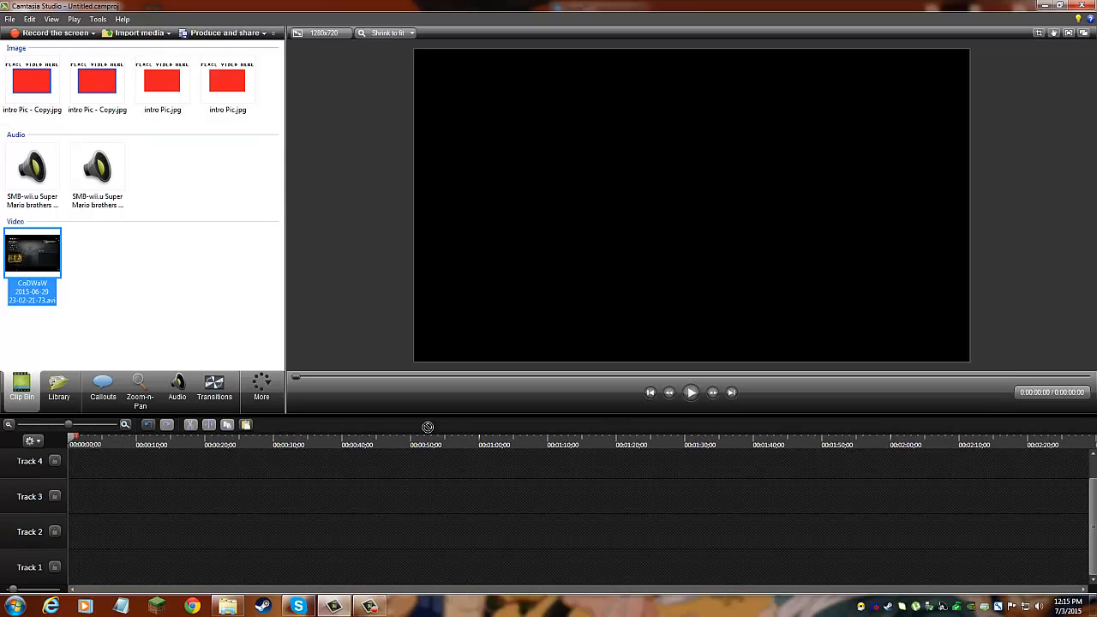
left_click_drag(227, 506, 201, 527)
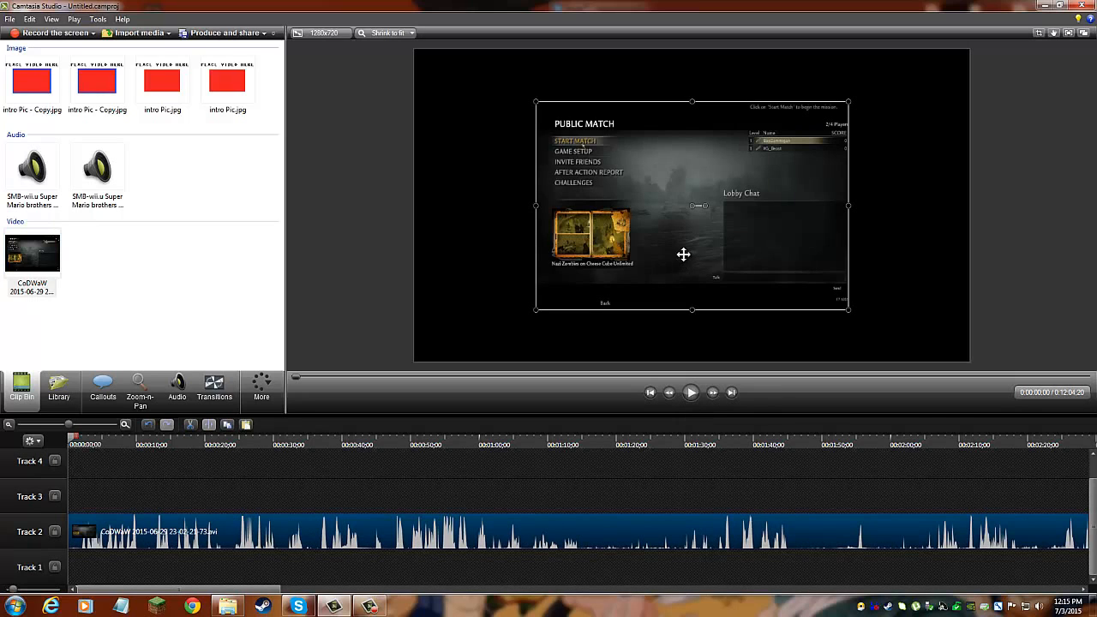
Step: Move and stretch the gameplay video on the canvas so that it fills the whole 1280x720 frame
left_click_drag(589, 140, 468, 193)
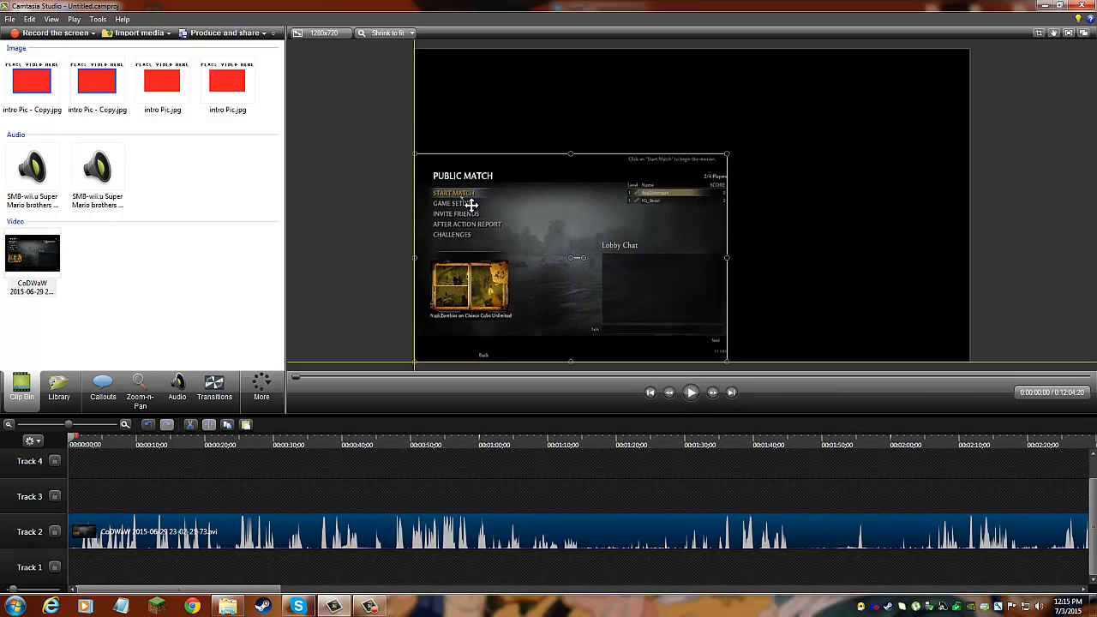
left_click_drag(727, 156, 891, 147)
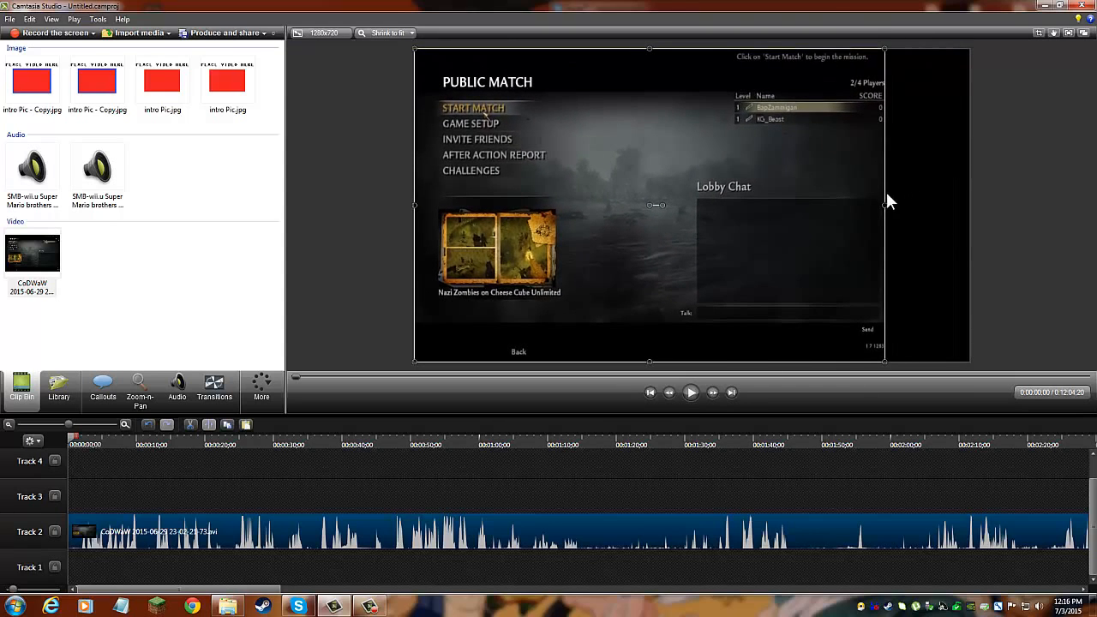
left_click_drag(886, 204, 970, 208)
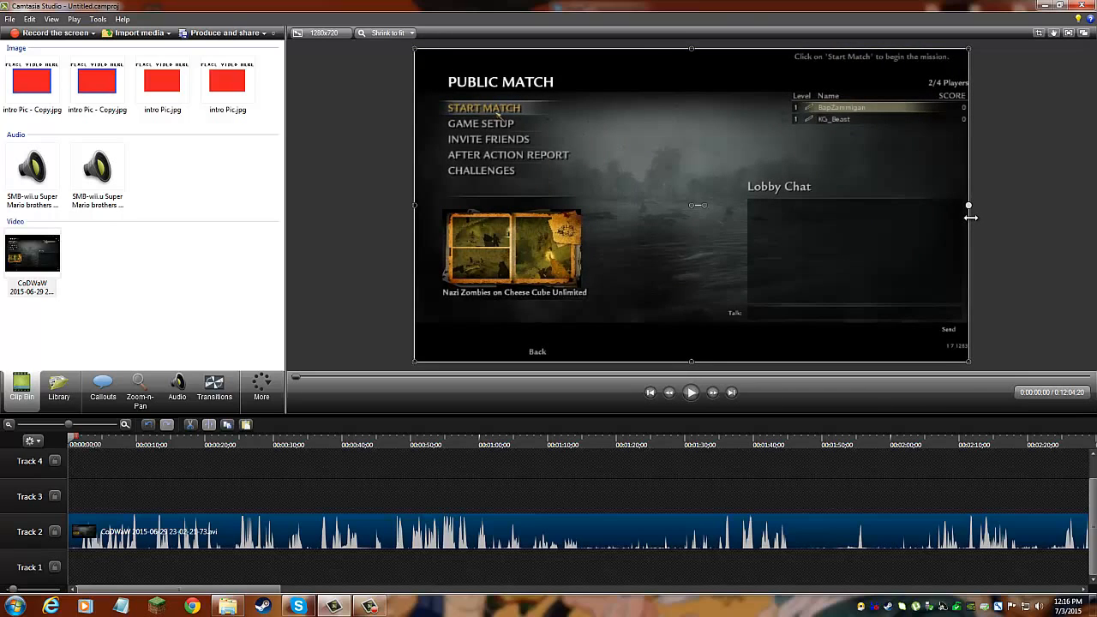
left_click_drag(693, 47, 693, 50)
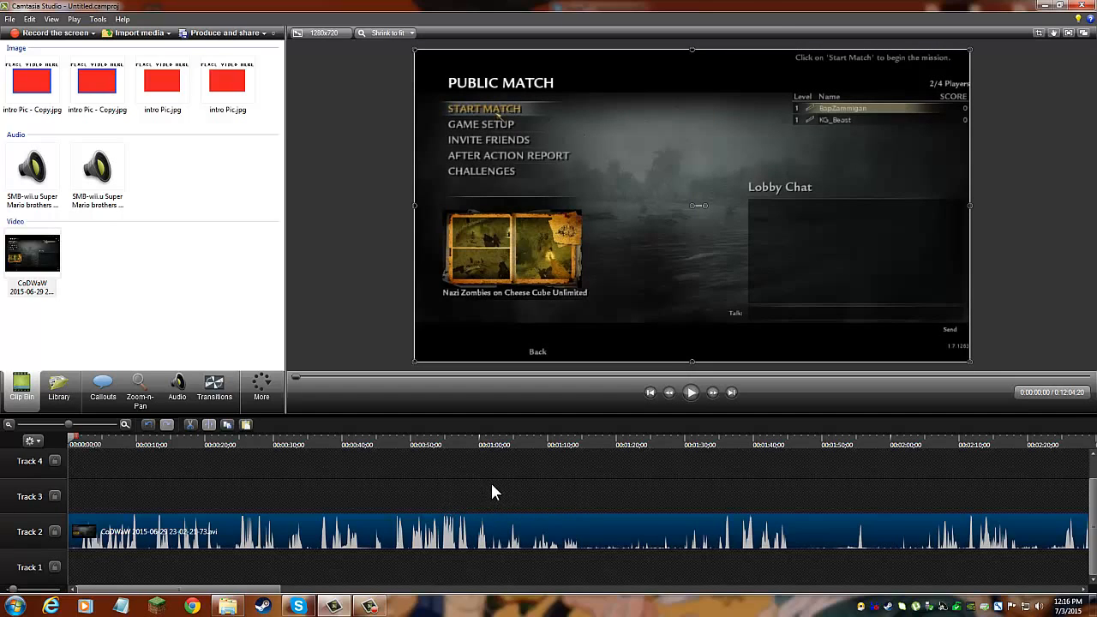
left_click(376, 608)
left_click(995, 552)
Step: Lower the audio volume of the gameplay clip on Track 2 to about 79% and play it briefly
left_click(177, 386)
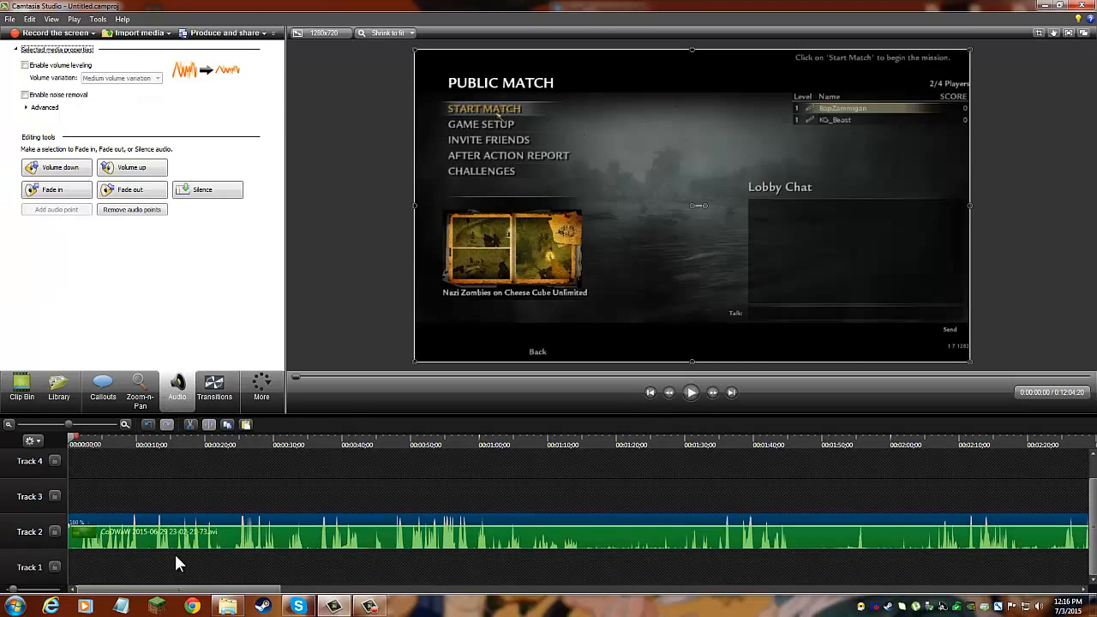
left_click(177, 526)
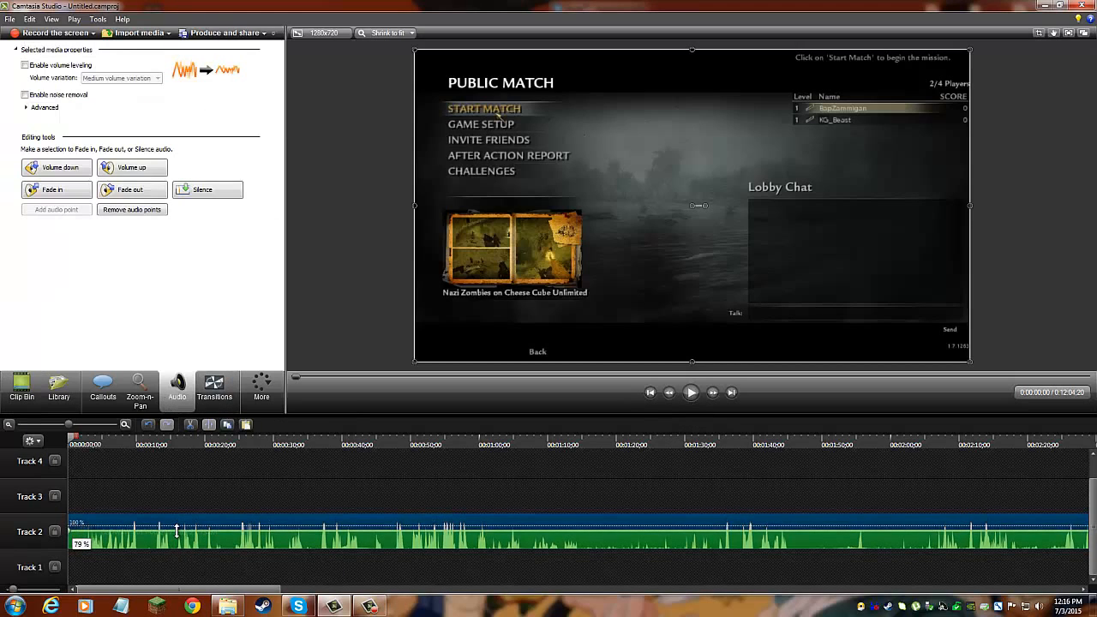
left_click(692, 393)
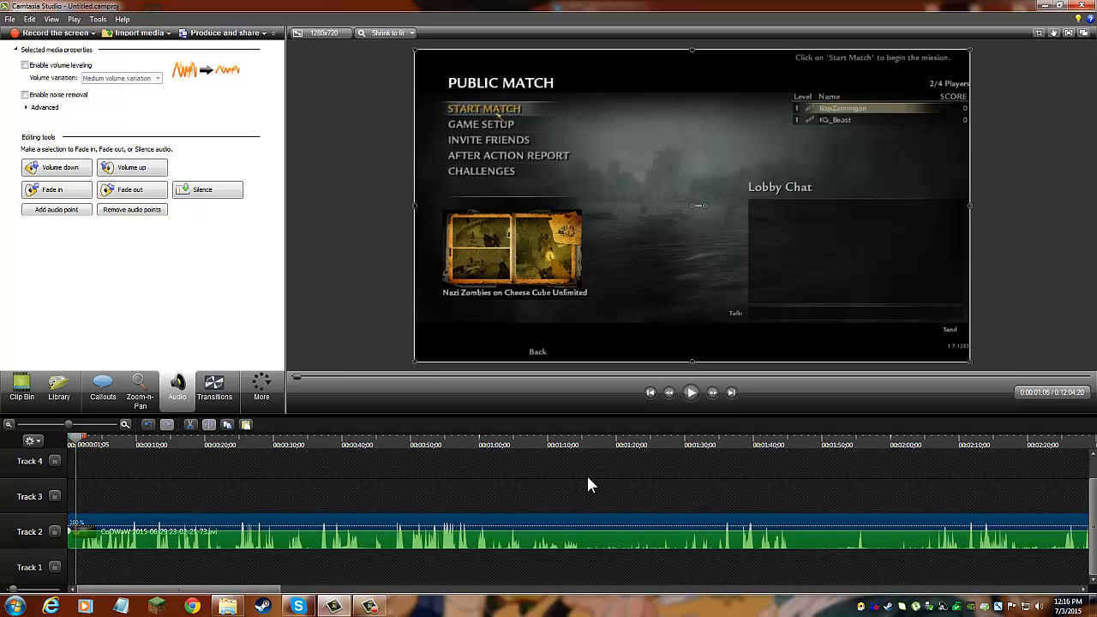
Step: Place the TUTORIAL OUTRO group from the Library on Track 2 directly against the end of the gameplay clip
left_click_drag(493, 444, 1039, 463)
left_click_drag(166, 588, 995, 596)
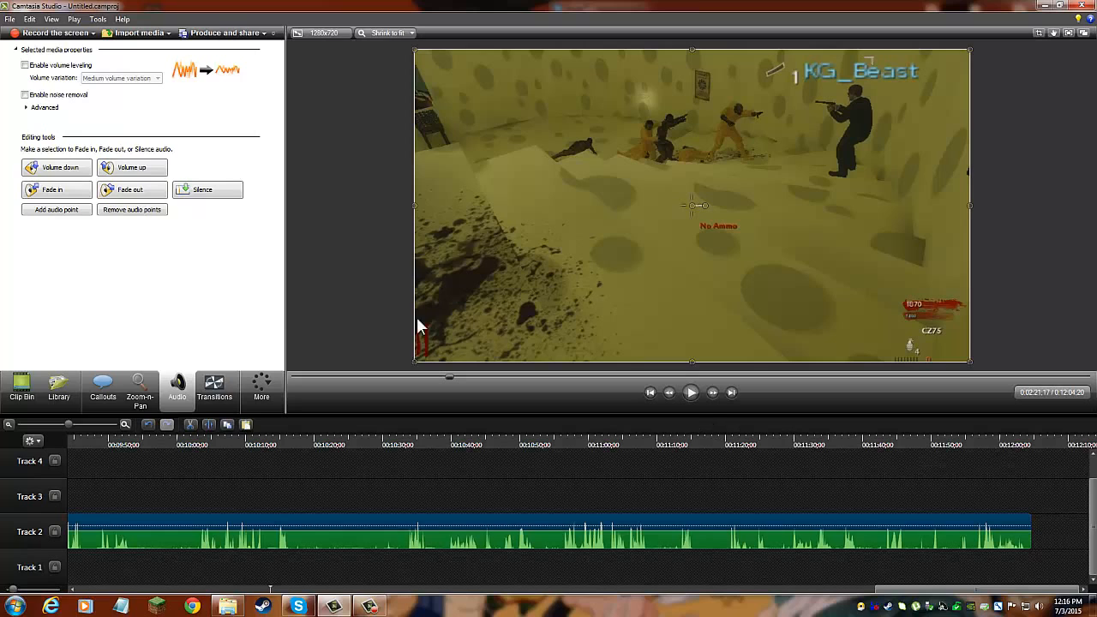
left_click(31, 390)
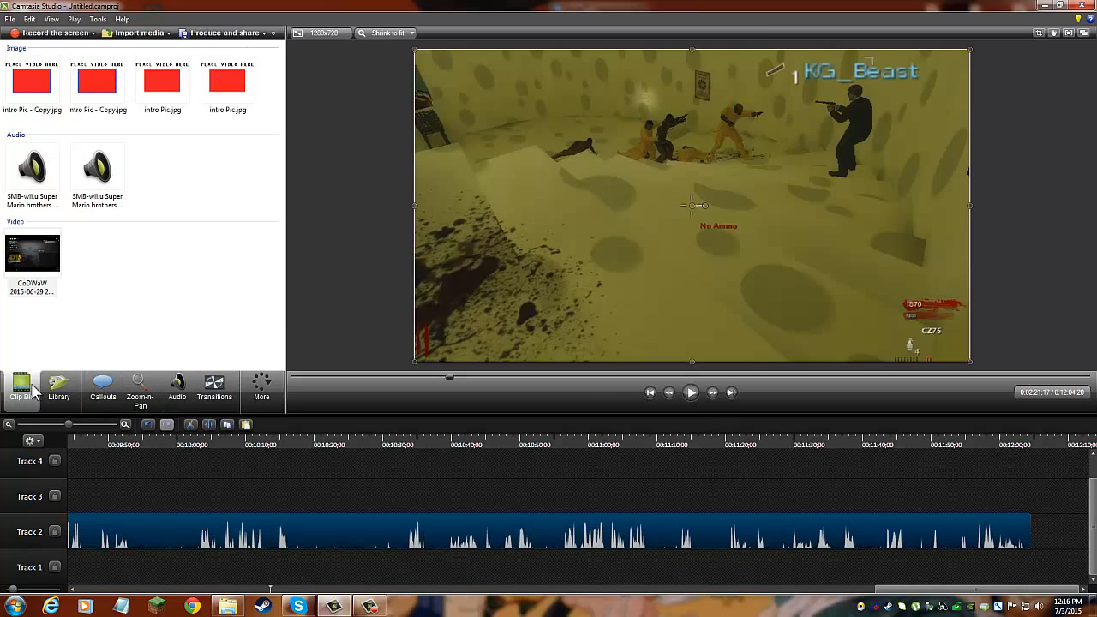
left_click(64, 398)
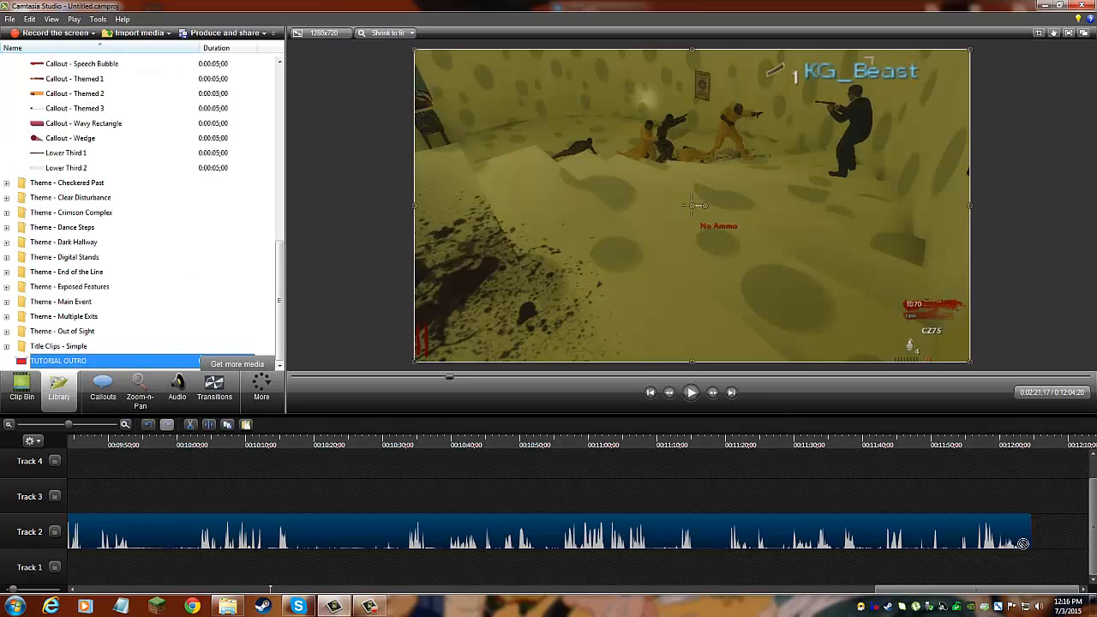
left_click_drag(1069, 537, 1029, 527)
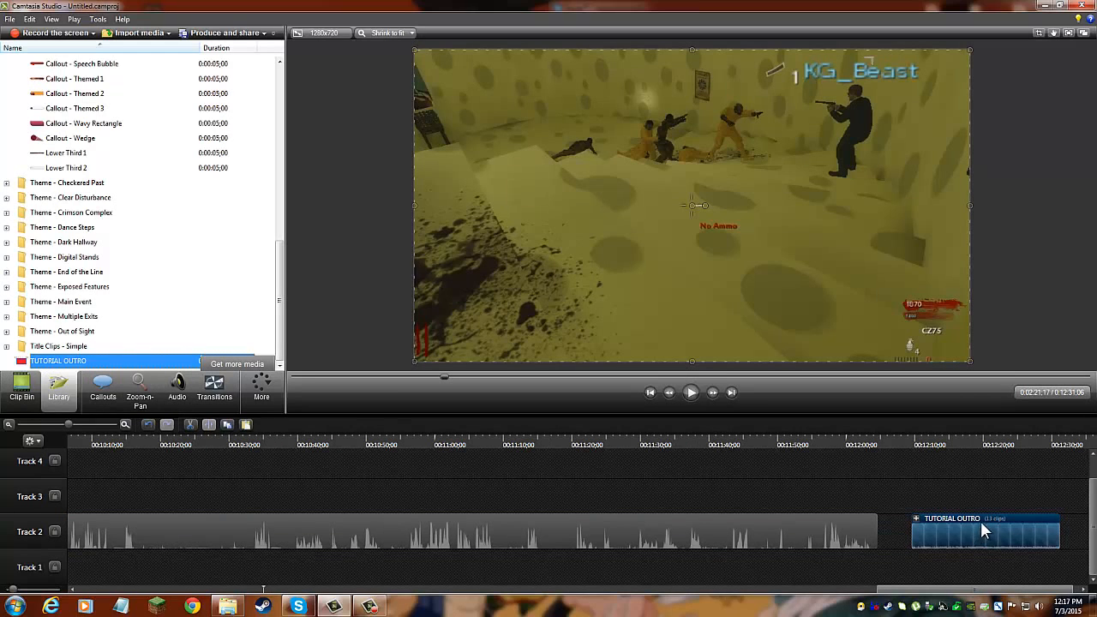
left_click_drag(952, 526, 923, 525)
Step: Preview the change from gameplay to outro, starting shortly before the gameplay clip ends at about 0:12:00
left_click(850, 445)
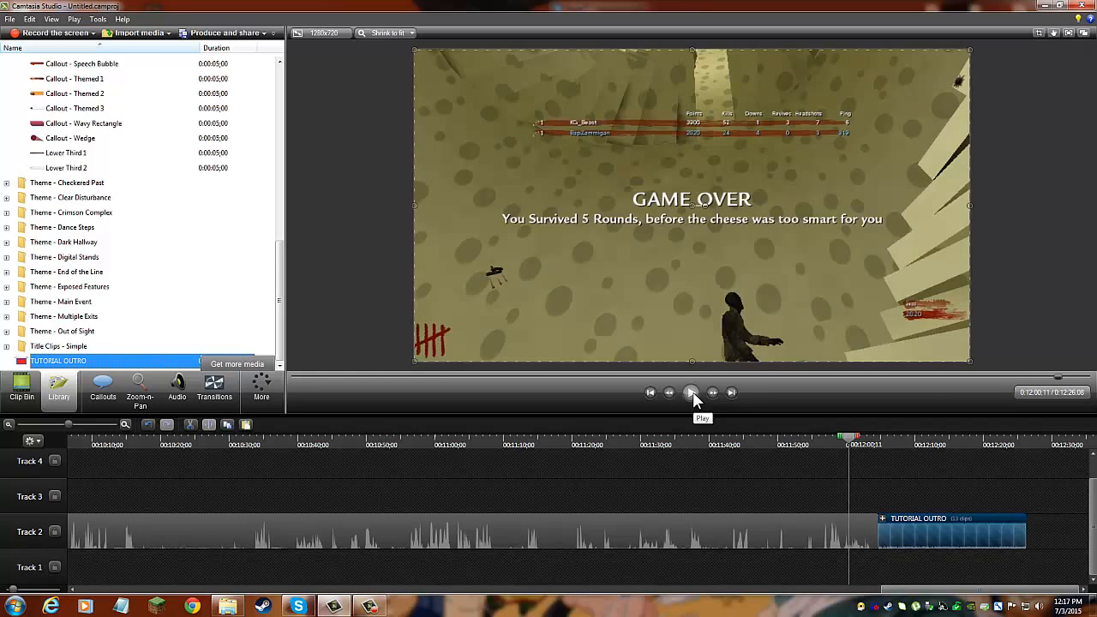
left_click(693, 396)
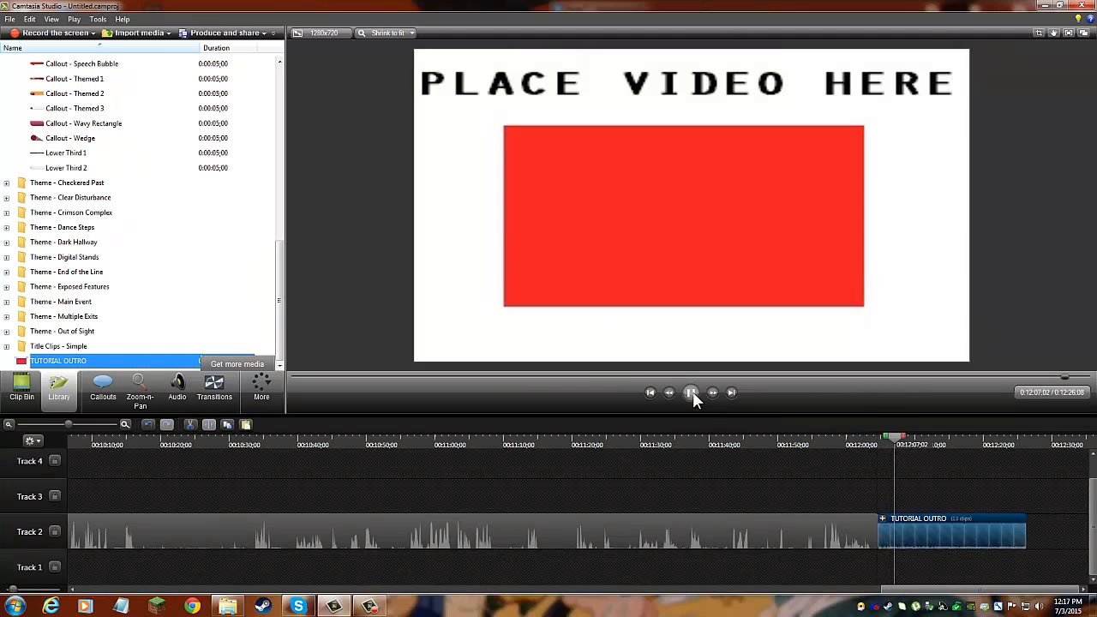
left_click(692, 392)
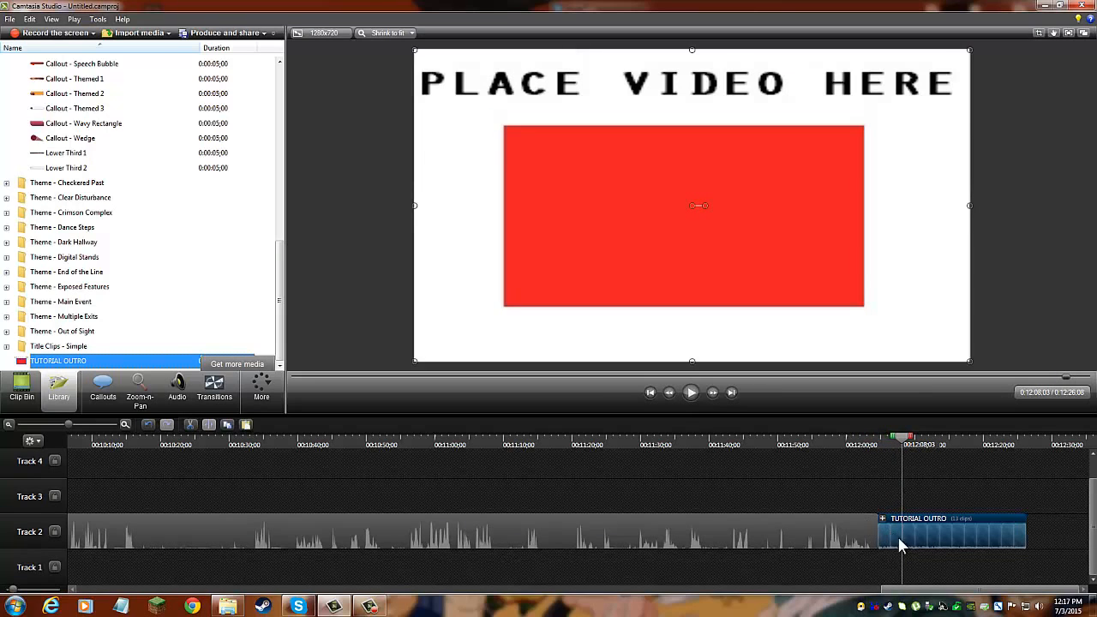
Step: Expand the TUTORIAL OUTRO group on Track 2 to examine its clips and collapse it again
left_click(125, 424)
left_click(125, 425)
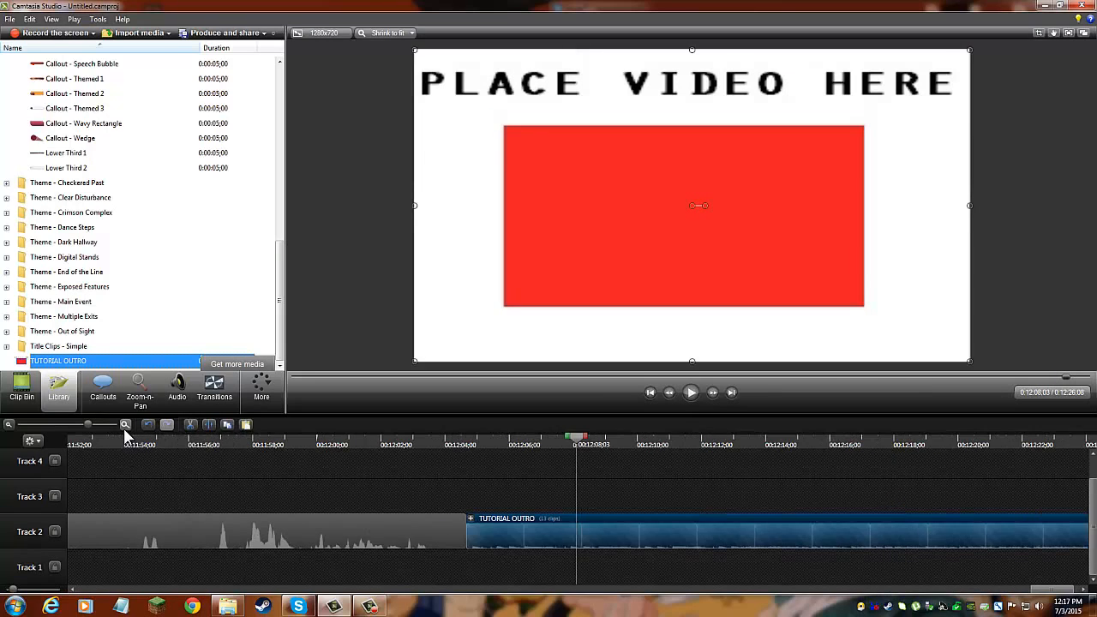
left_click(9, 424)
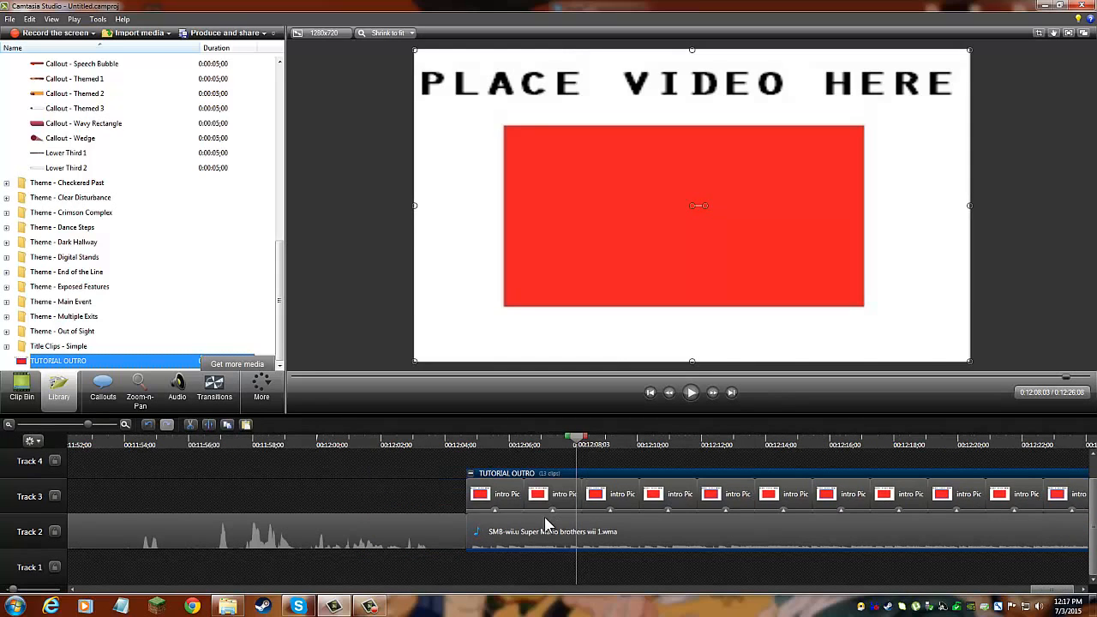
left_click(445, 537)
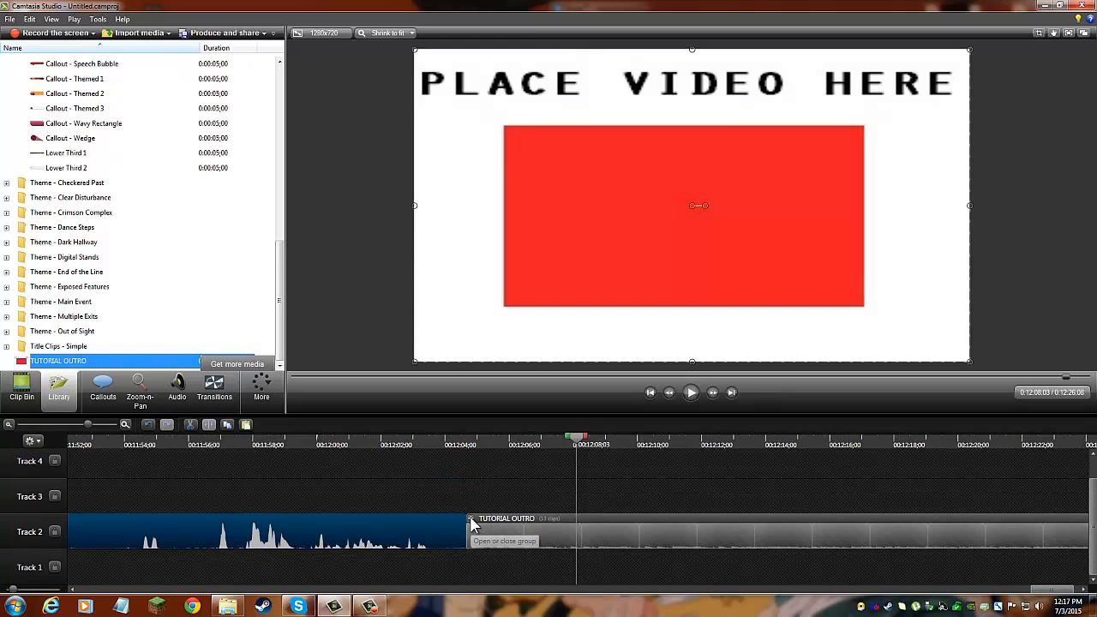
Step: Add a Pixelate transition between the gameplay clip and the TUTORIAL OUTRO group on Track 2
left_click(214, 396)
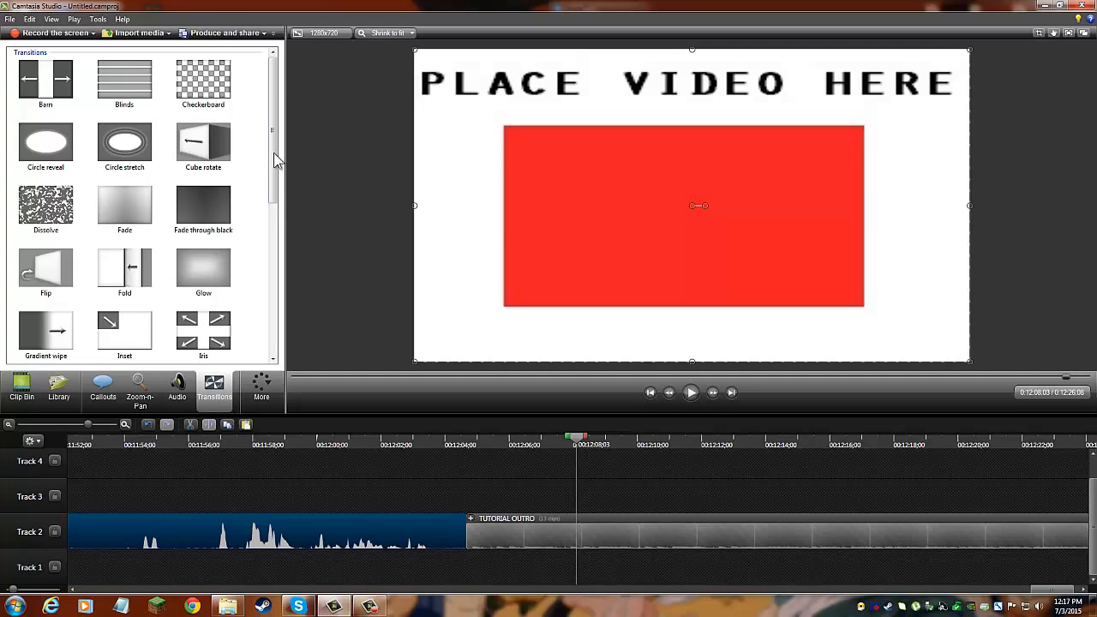
left_click_drag(275, 159, 256, 328)
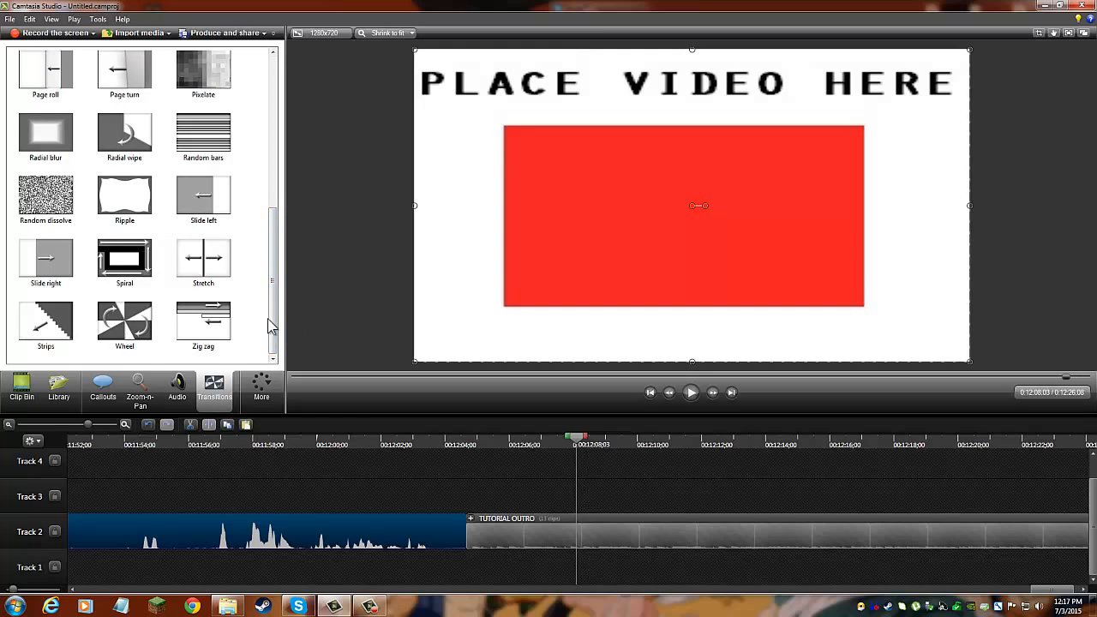
scroll(271, 326, "up", 3)
left_click_drag(206, 155, 364, 292)
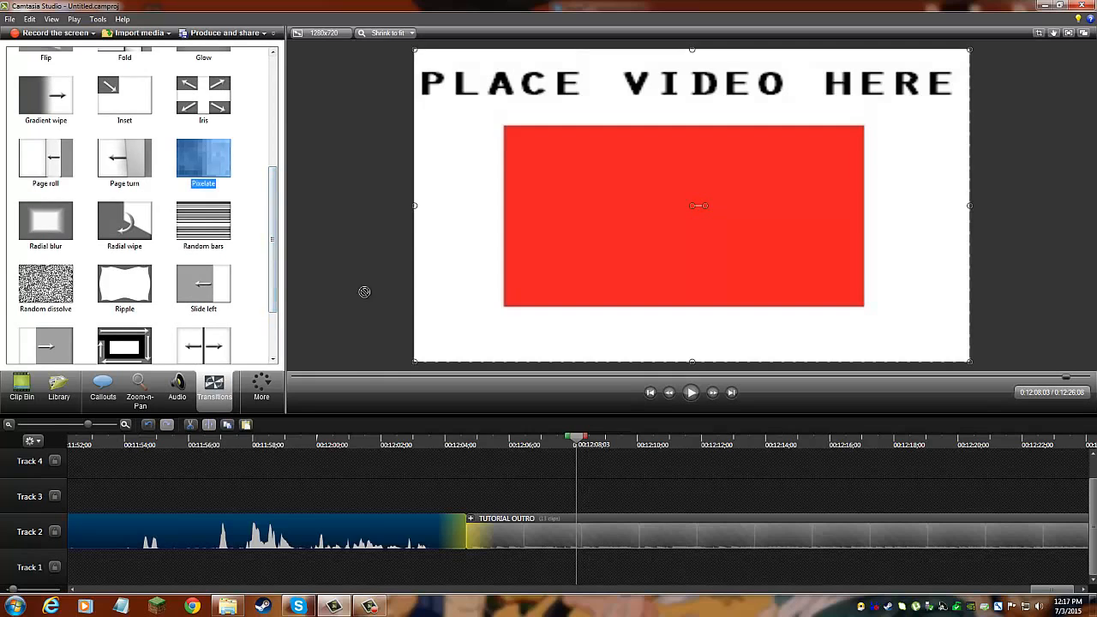
left_click_drag(461, 521, 477, 551)
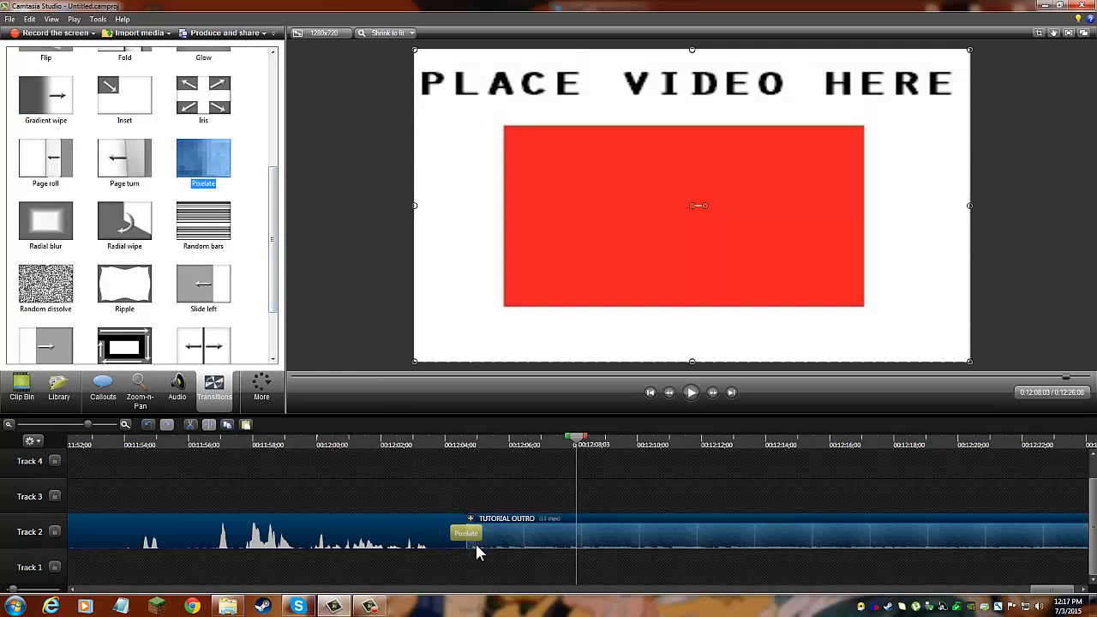
Step: Preview the Pixelate transition, starting at about 0:12:03 just before the outro
left_click(452, 444)
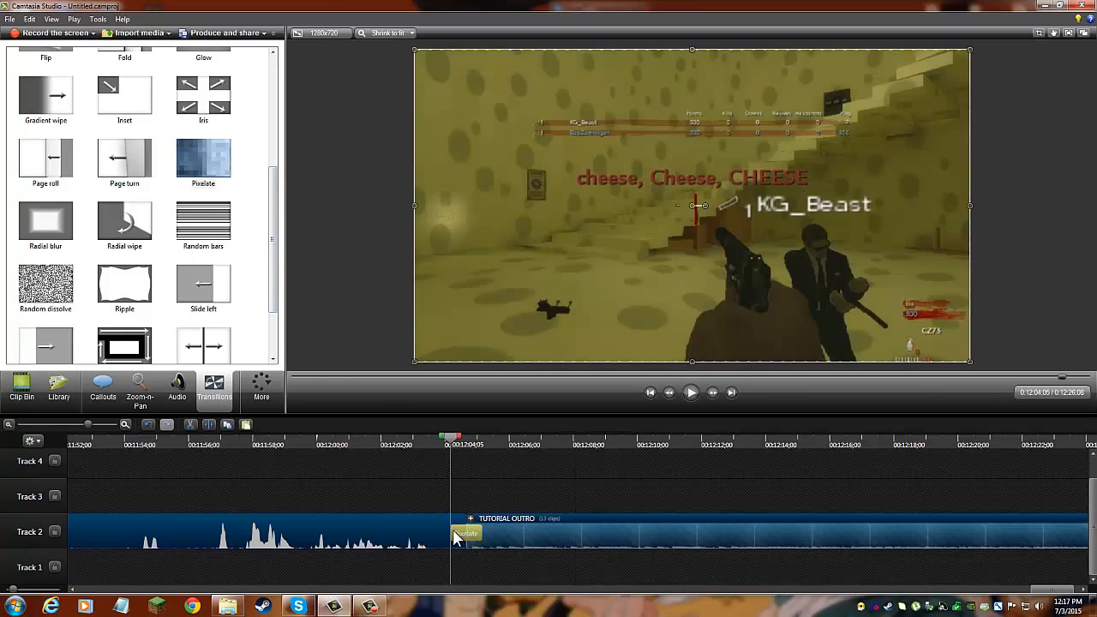
left_click_drag(452, 444, 431, 444)
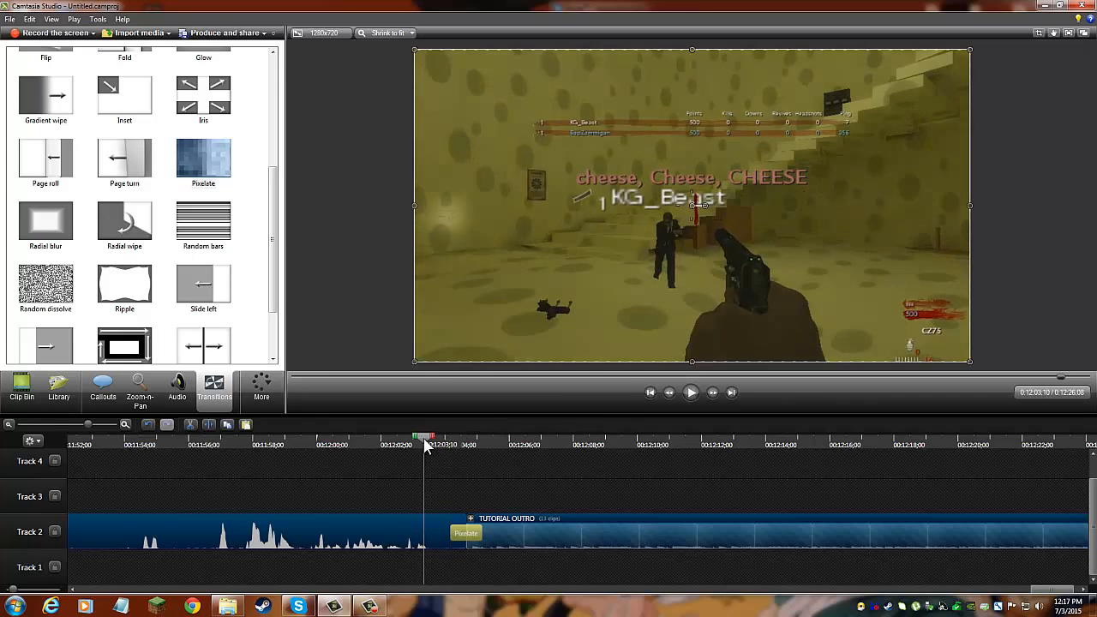
left_click(691, 393)
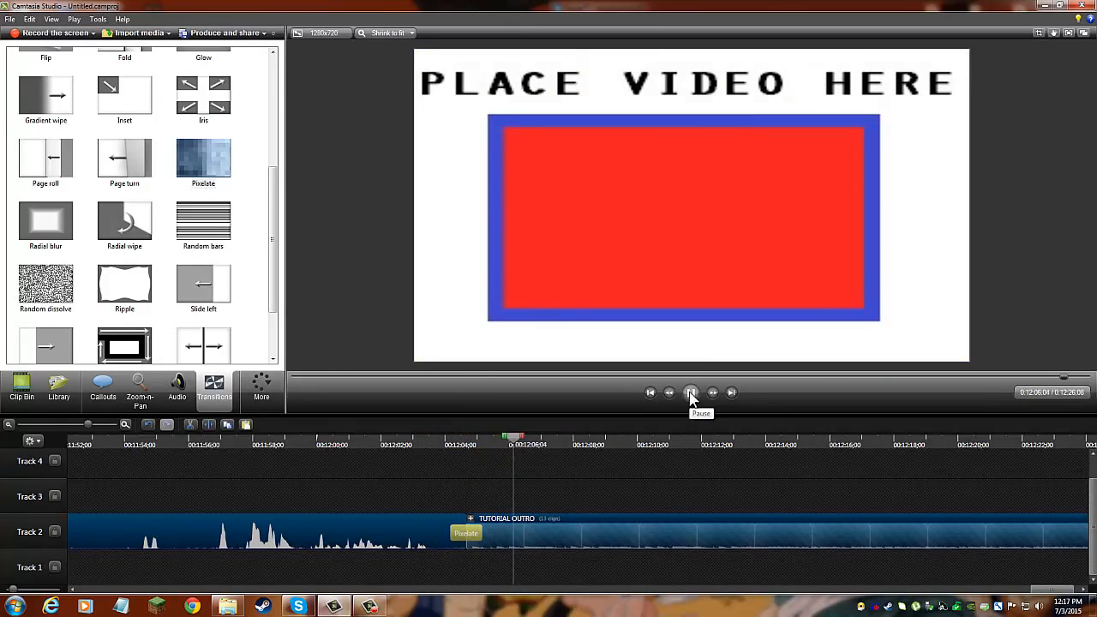
Step: Lengthen the Pixelate transition between the gameplay clip and the TUTORIAL OUTRO group to about 3 seconds and preview it
left_click(691, 393)
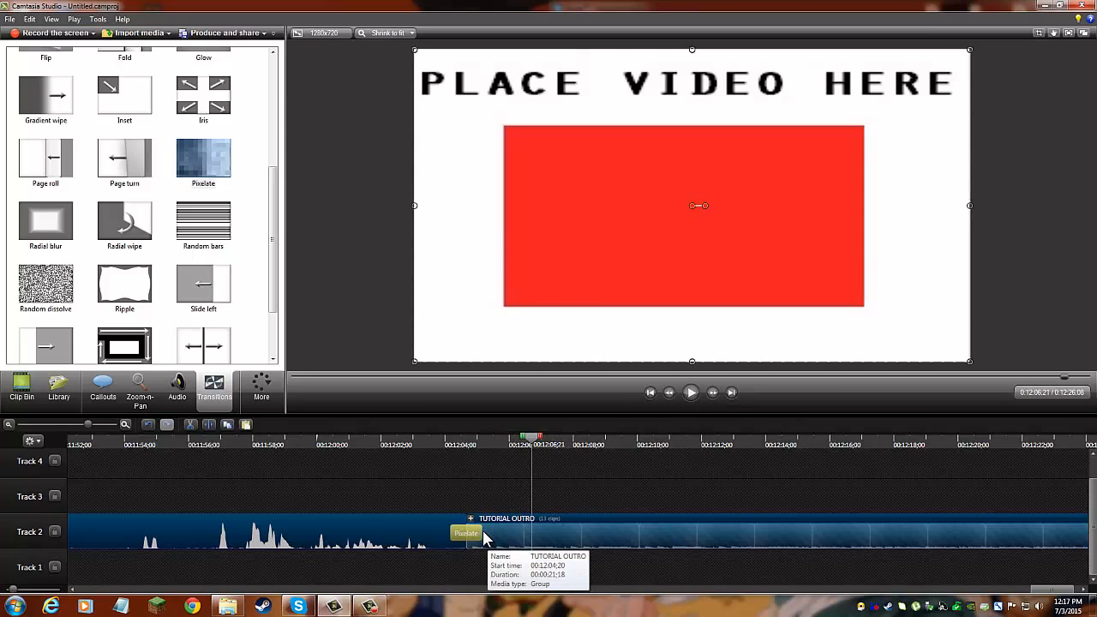
left_click_drag(482, 533, 513, 532)
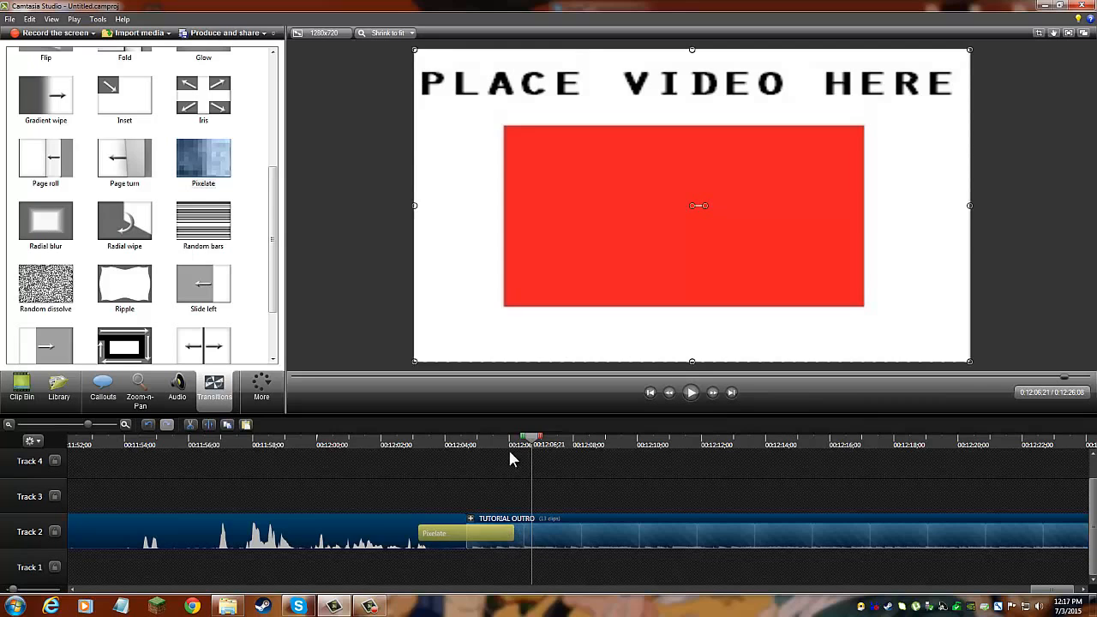
left_click(400, 439)
left_click(693, 396)
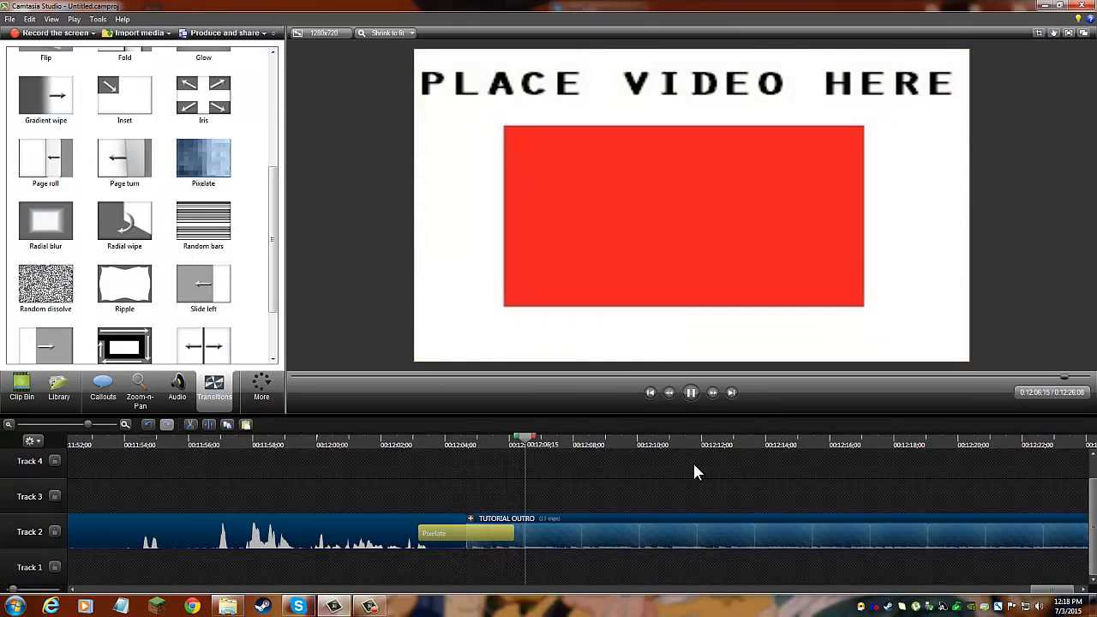
left_click(691, 392)
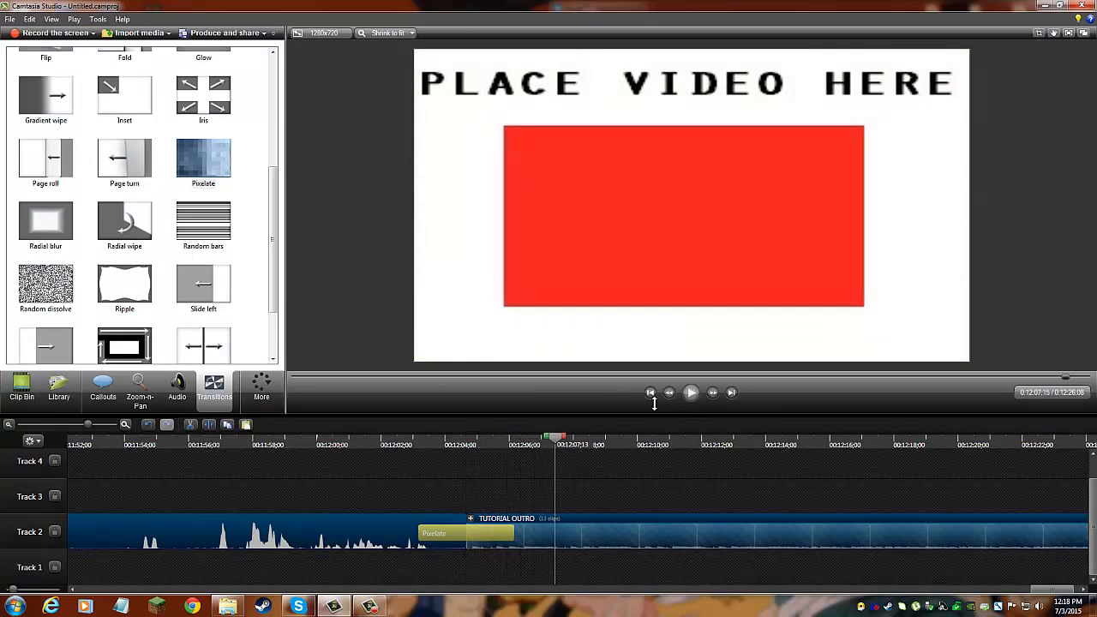
Step: Expand the TUTORIAL OUTRO group and add four audio points near the start of its Super Mario music clip on Track 2
left_click(473, 519)
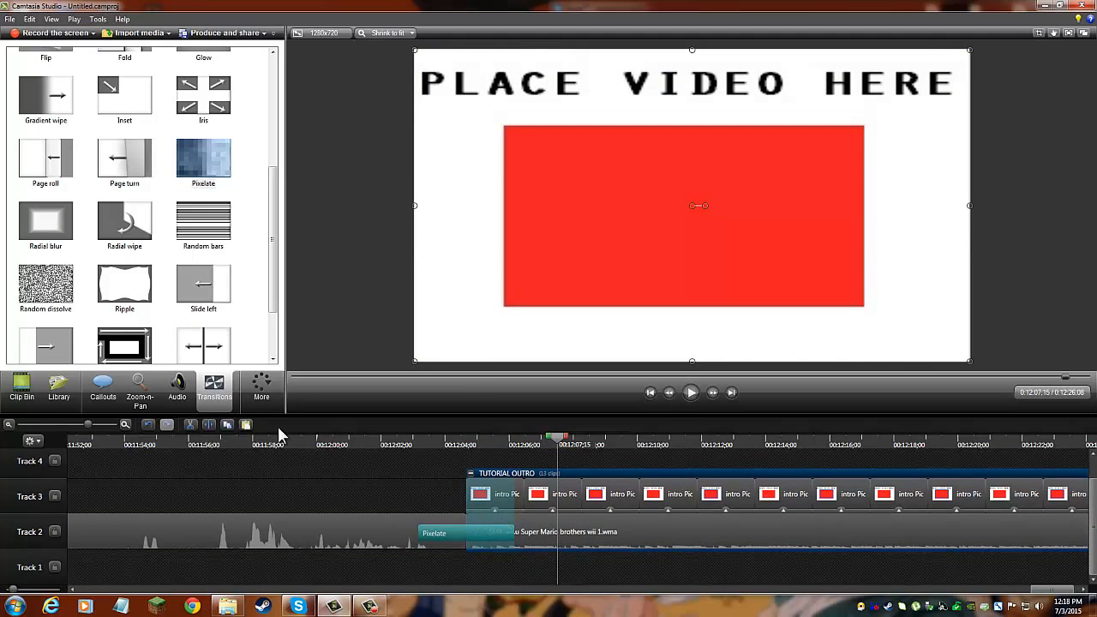
left_click(177, 396)
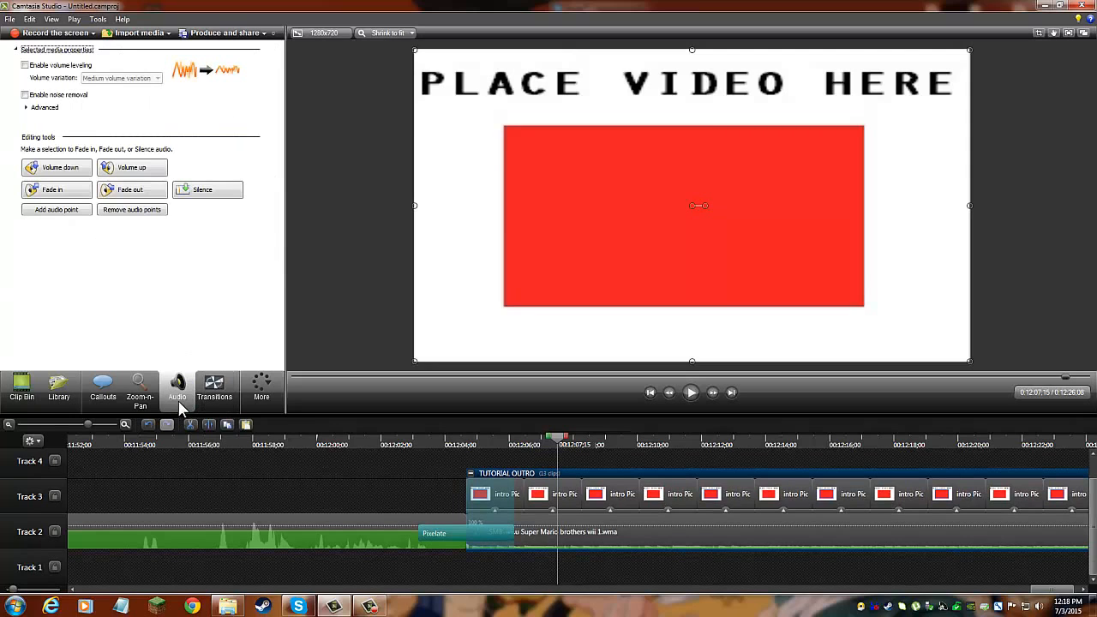
right_click(514, 553)
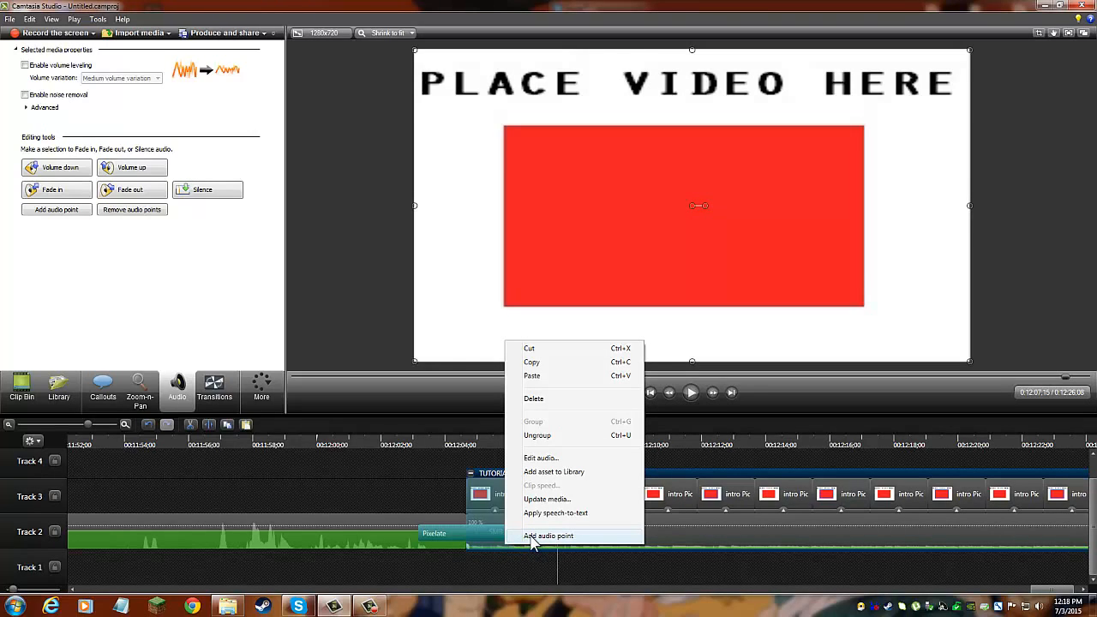
left_click(531, 537)
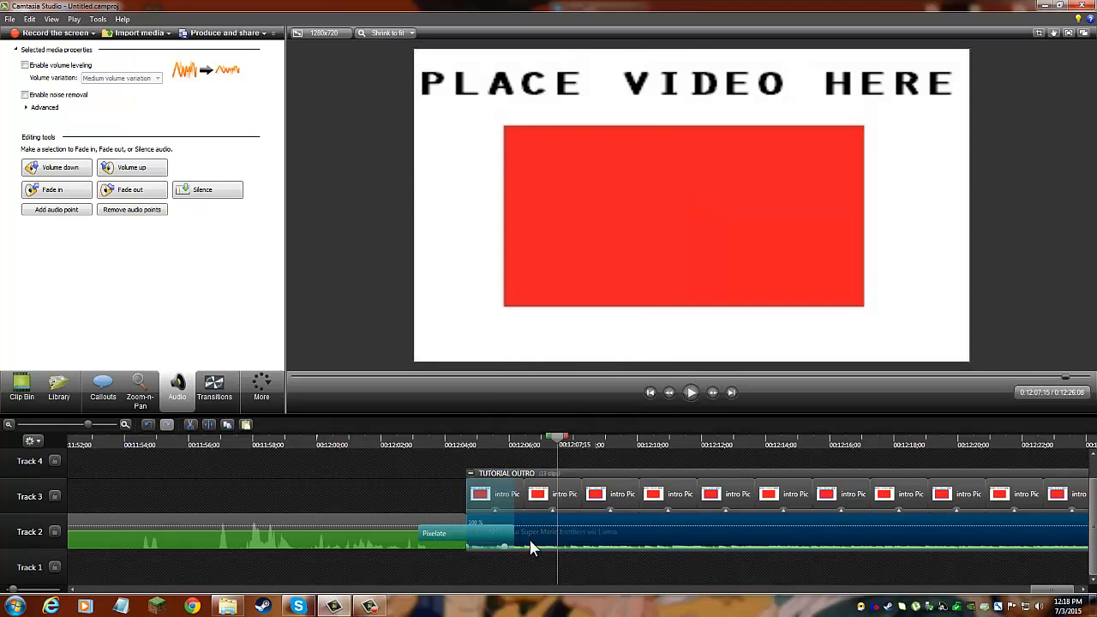
right_click(530, 556)
left_click(553, 538)
right_click(542, 547)
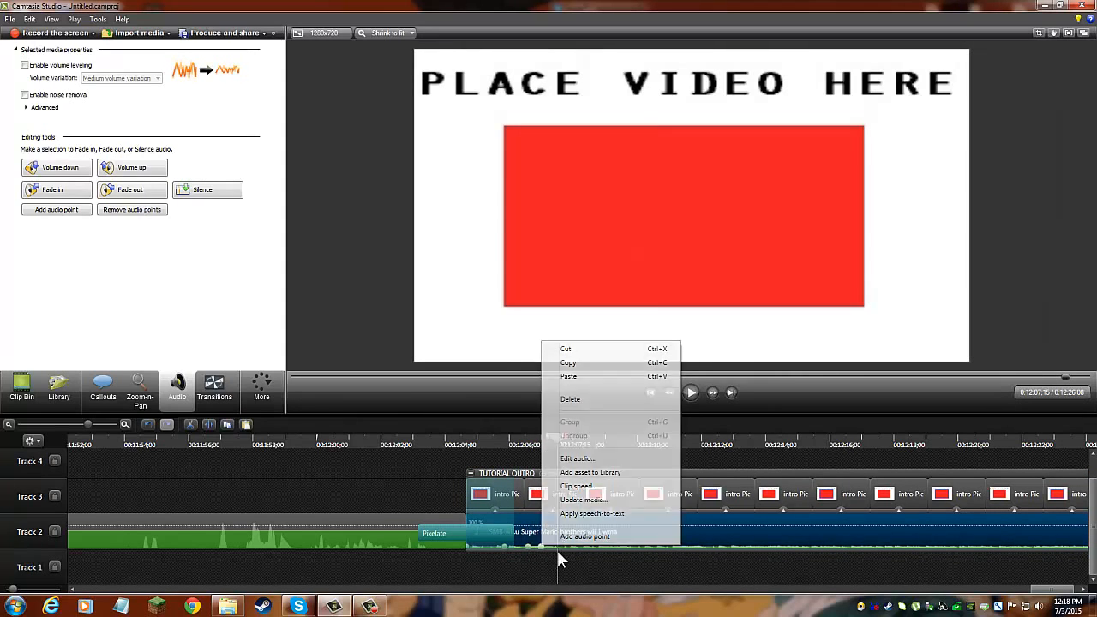
left_click(558, 540)
right_click(562, 545)
left_click(586, 541)
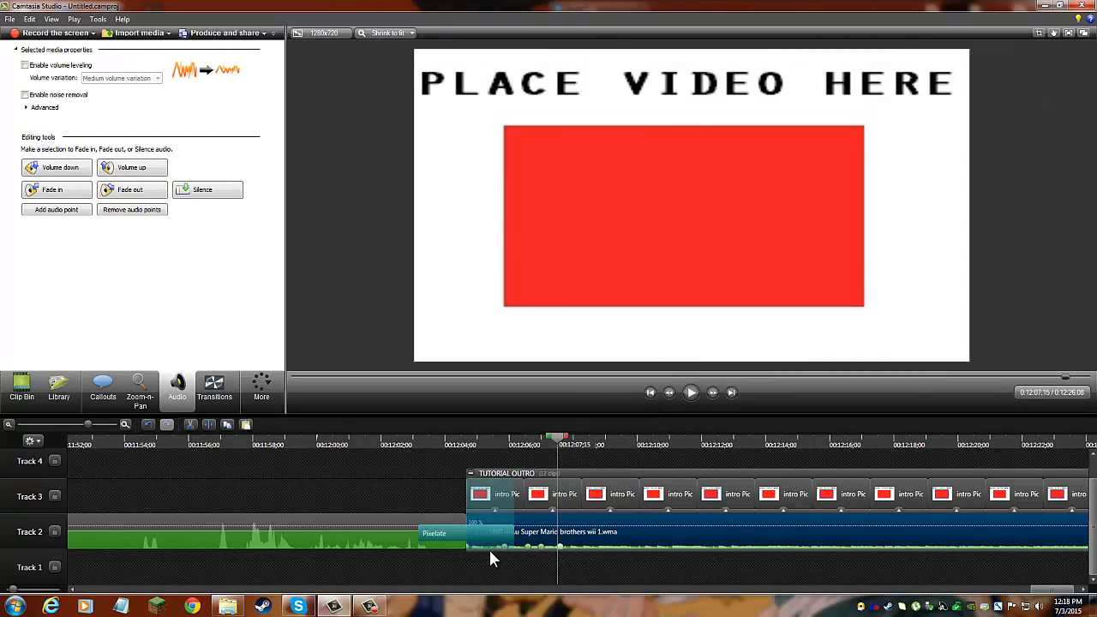
Step: Add four more audio points to the opening seconds of the outro's music clip and adjust their levels
right_click(487, 548)
left_click(519, 535)
right_click(578, 546)
left_click(591, 537)
left_click_drag(485, 548, 546, 549)
right_click(609, 546)
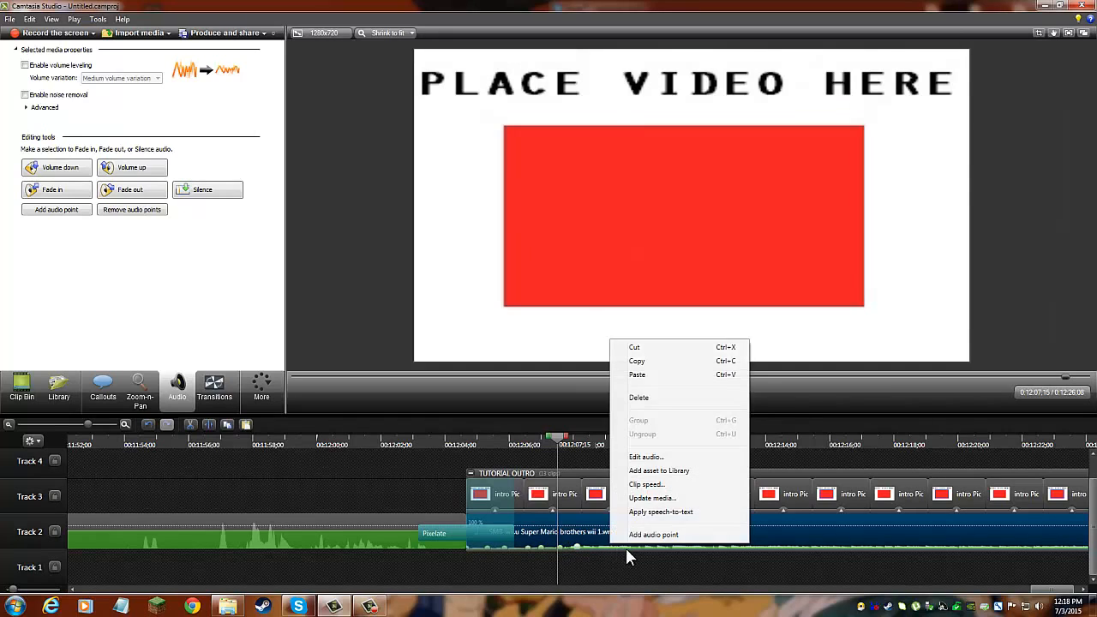
left_click(639, 535)
left_click_drag(598, 549, 598, 548)
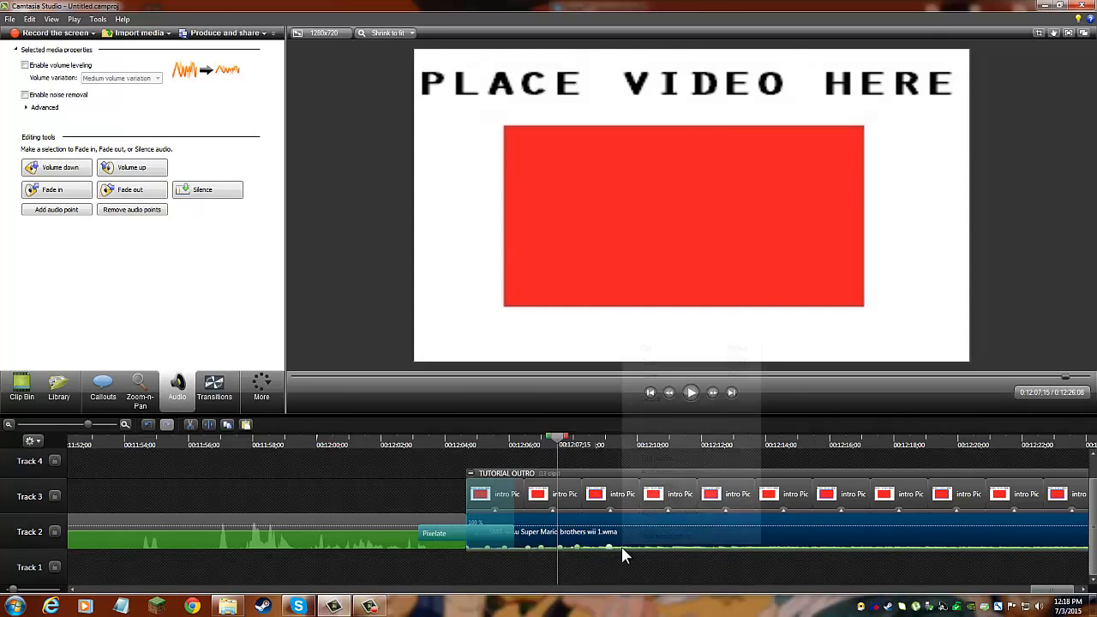
right_click(621, 547)
left_click_drag(643, 548, 642, 547)
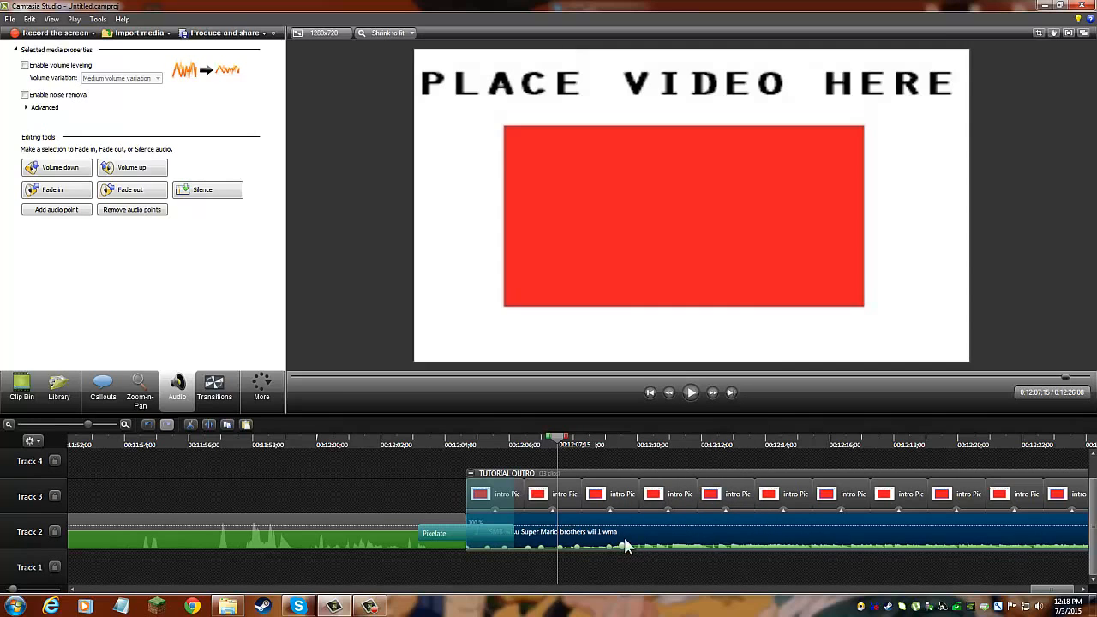
Step: Preview the outro's audio together with the transition, starting at about 0:12:01 in the gameplay clip
left_click_drag(355, 440, 401, 441)
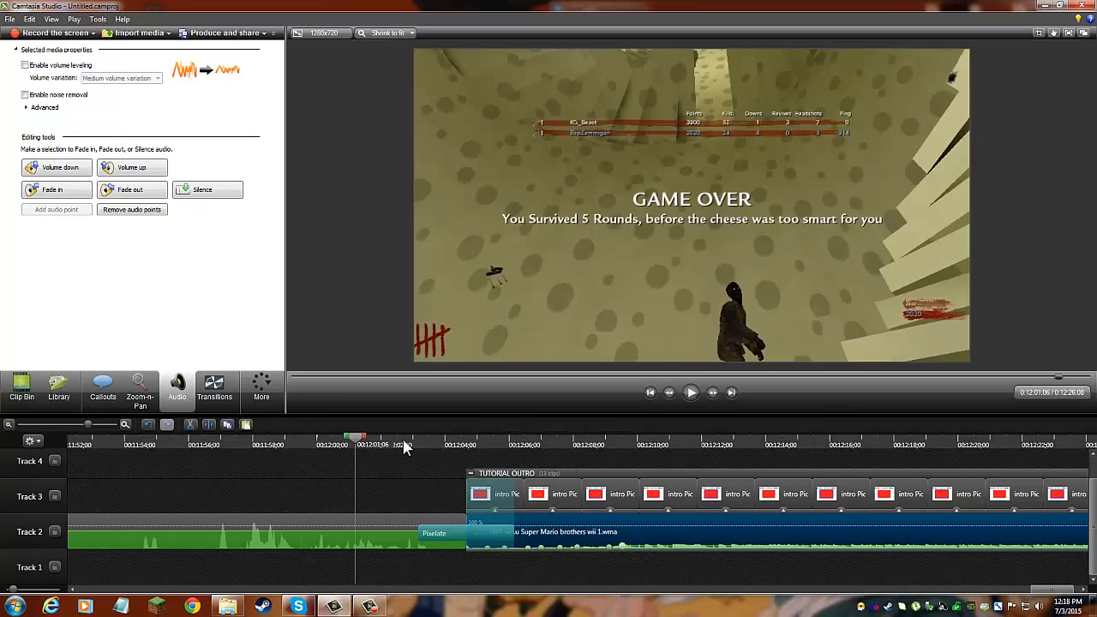
left_click(687, 395)
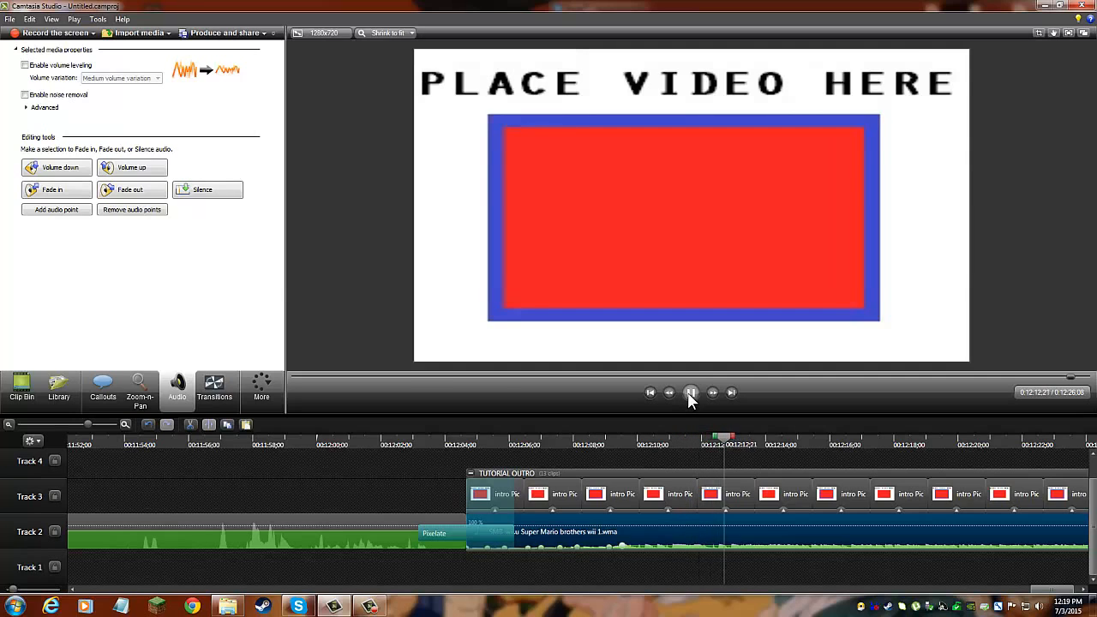
left_click(691, 396)
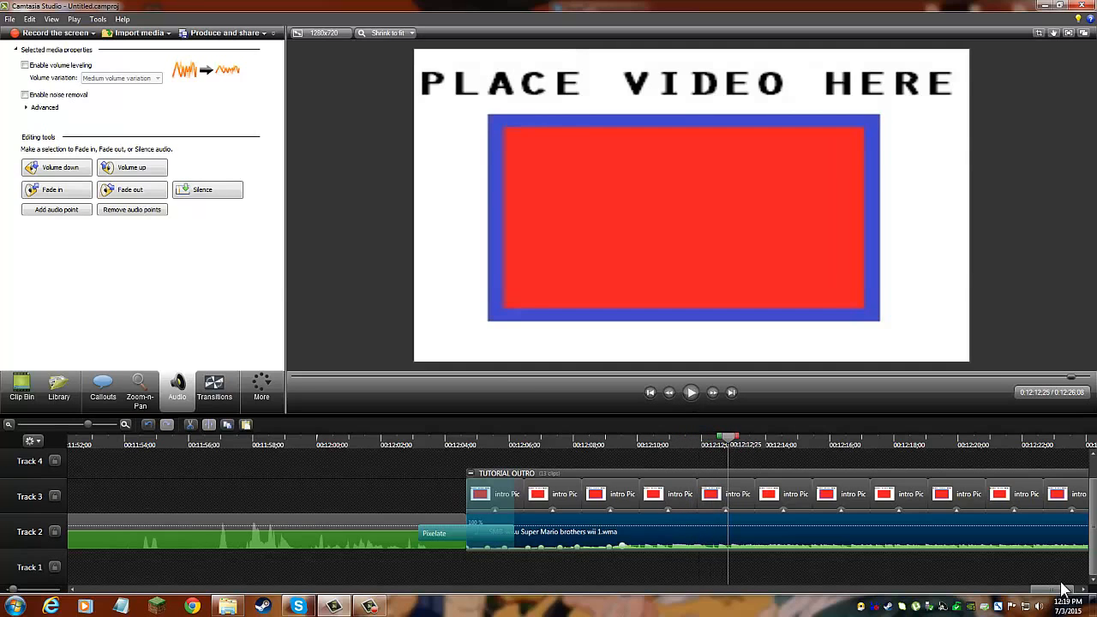
Step: Collapse the TUTORIAL OUTRO group and shift the gameplay clip and outro together about 53 seconds later on Track 2, leaving space for an intro
left_click(9, 426)
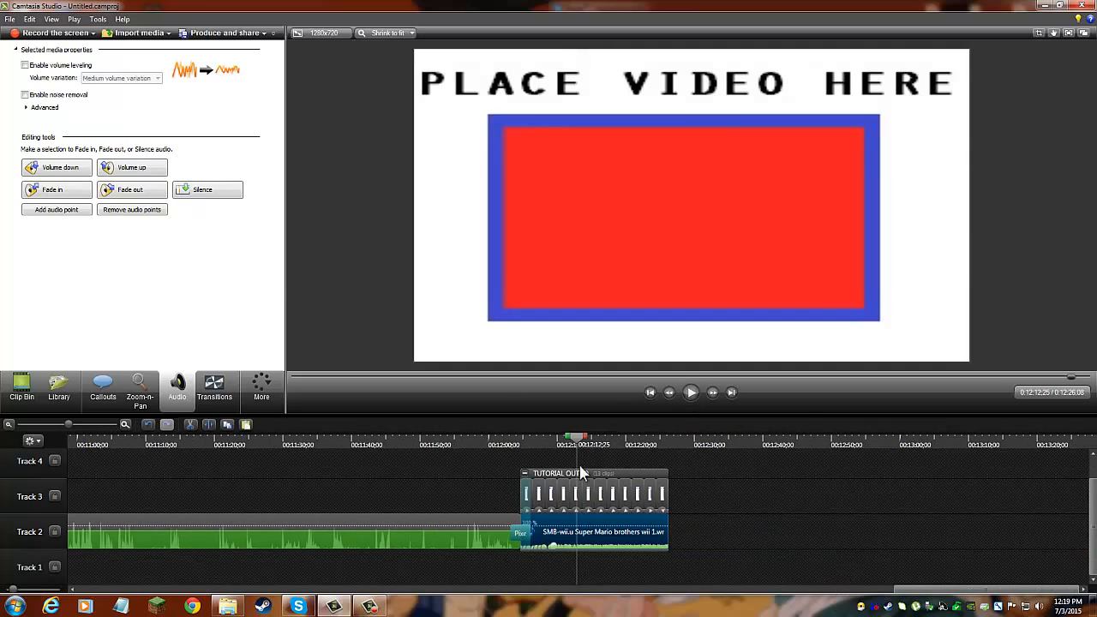
left_click(525, 475)
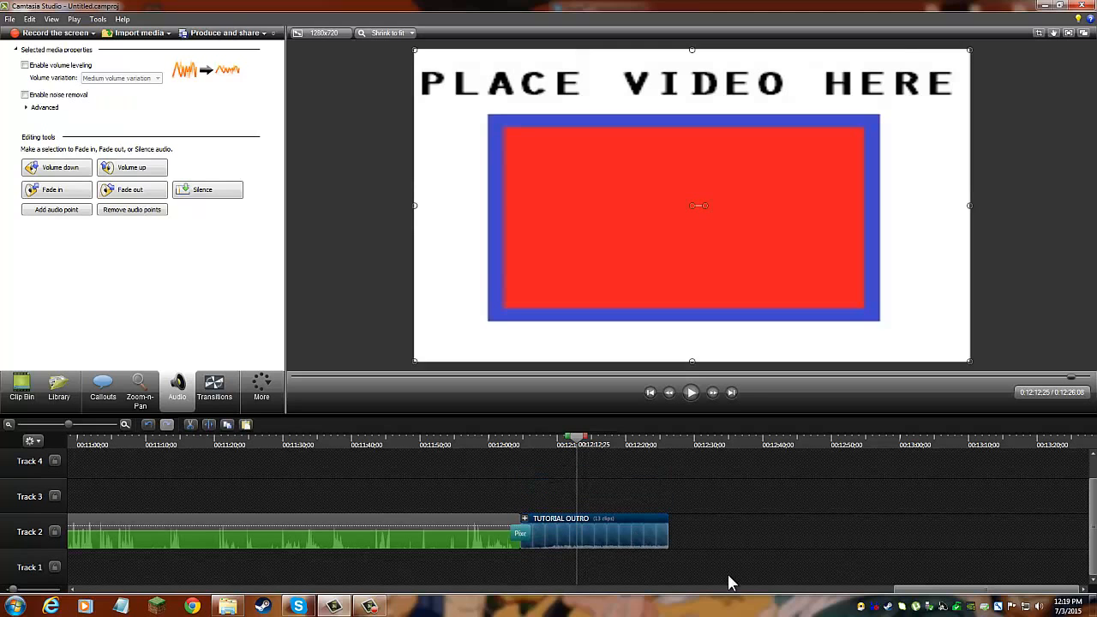
left_click_drag(975, 589, 255, 589)
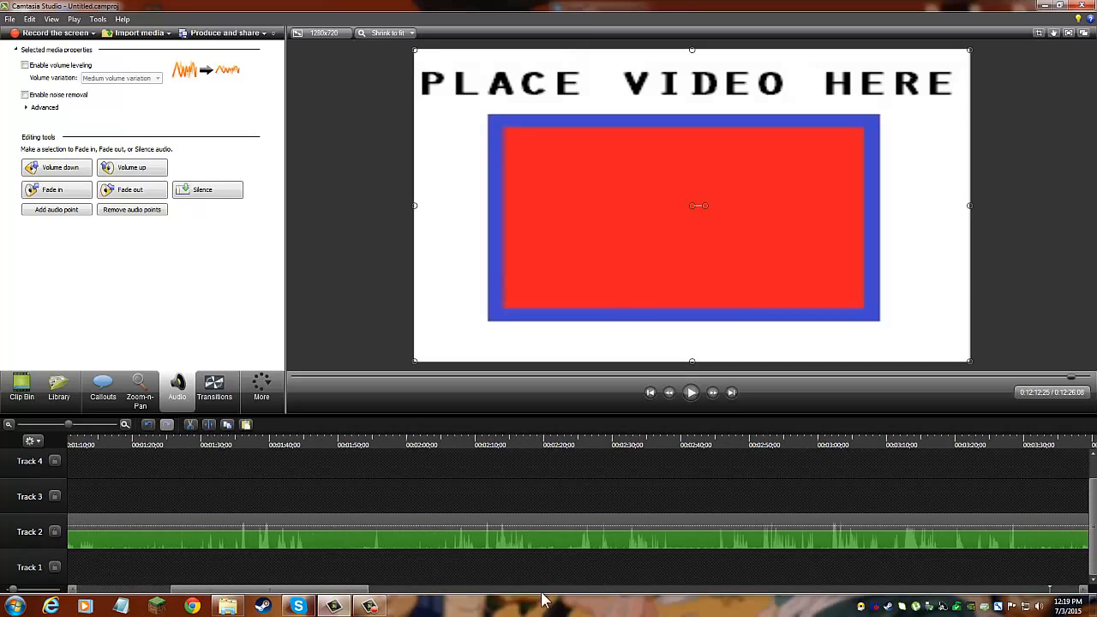
left_click_drag(542, 600, 163, 592)
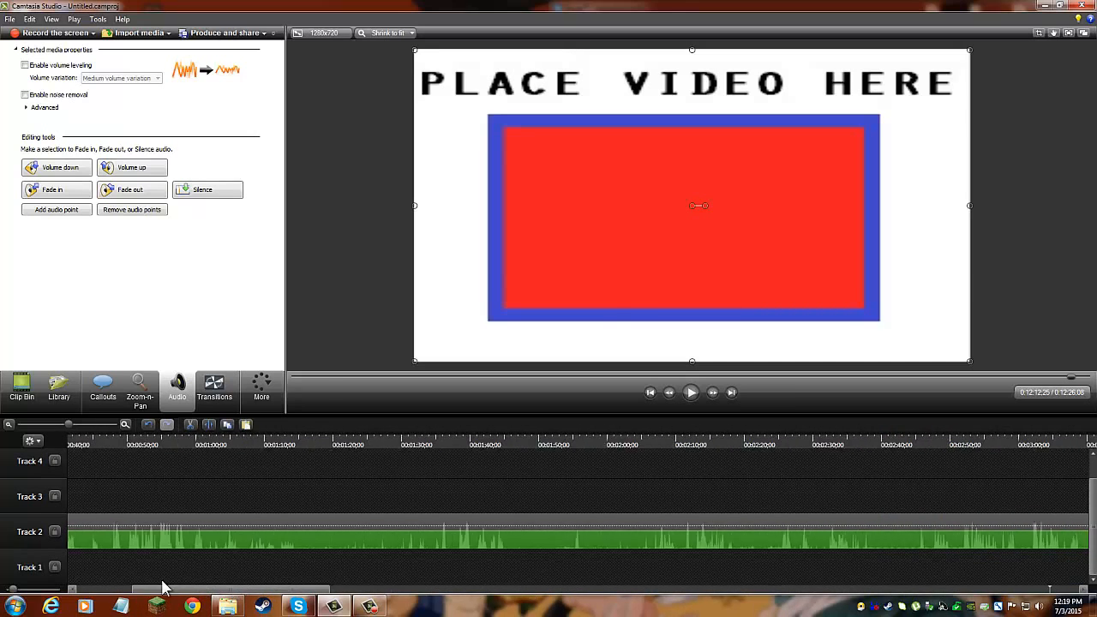
left_click(8, 424)
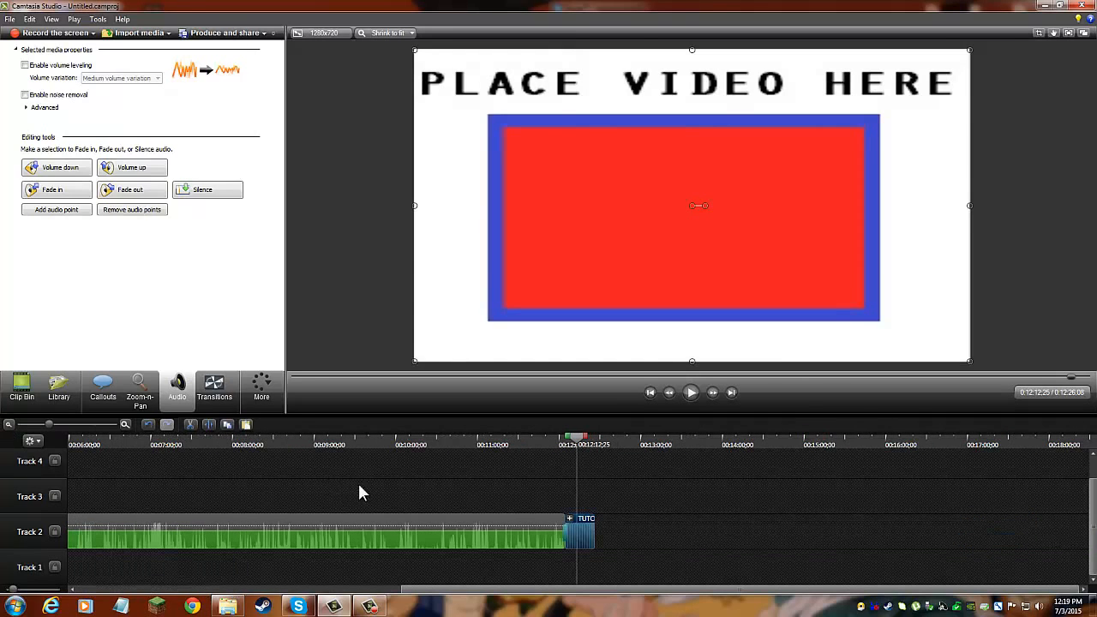
left_click(592, 536)
left_click_drag(537, 526, 609, 525)
left_click_drag(489, 596, 64, 594)
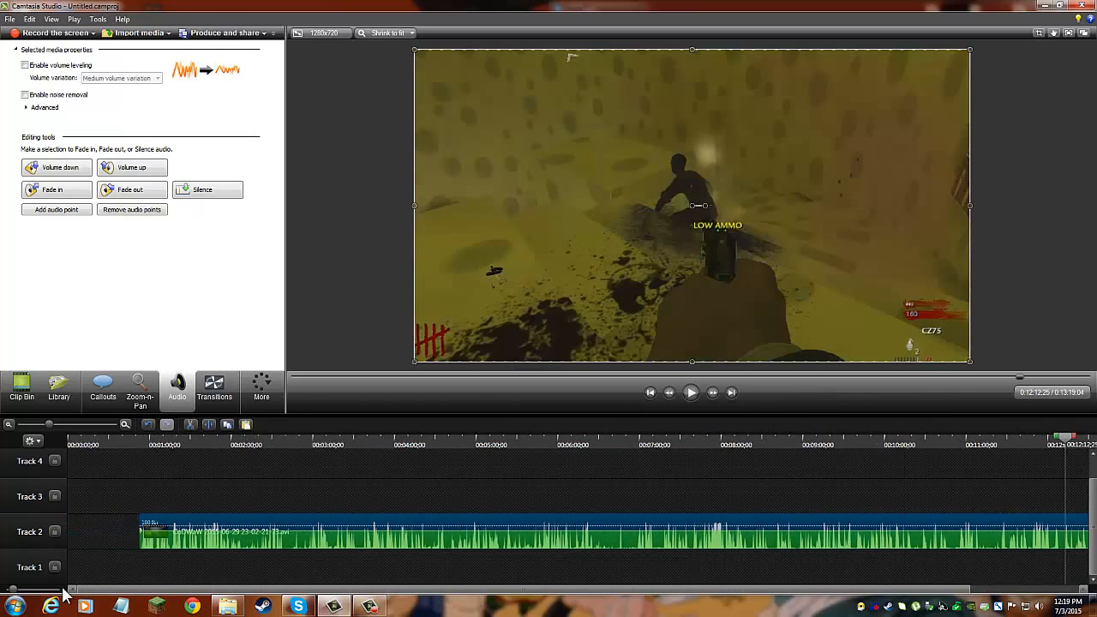
Step: Insert the iNTRO 1 group from the Library's intros and Outros folder at the very start of Track 2
left_click(73, 394)
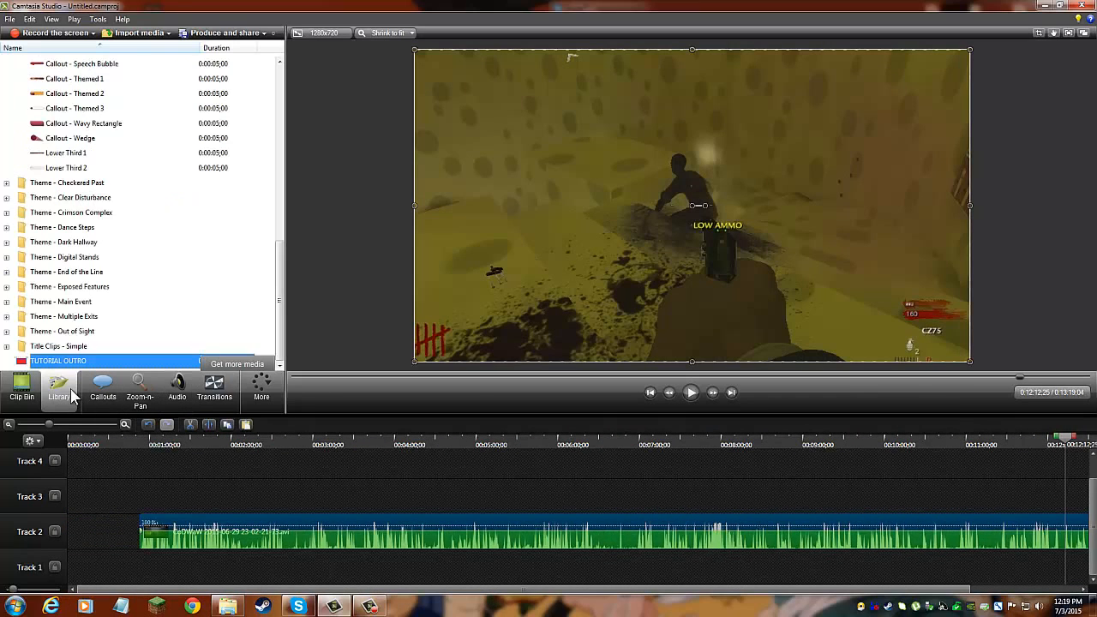
left_click_drag(283, 299, 282, 112)
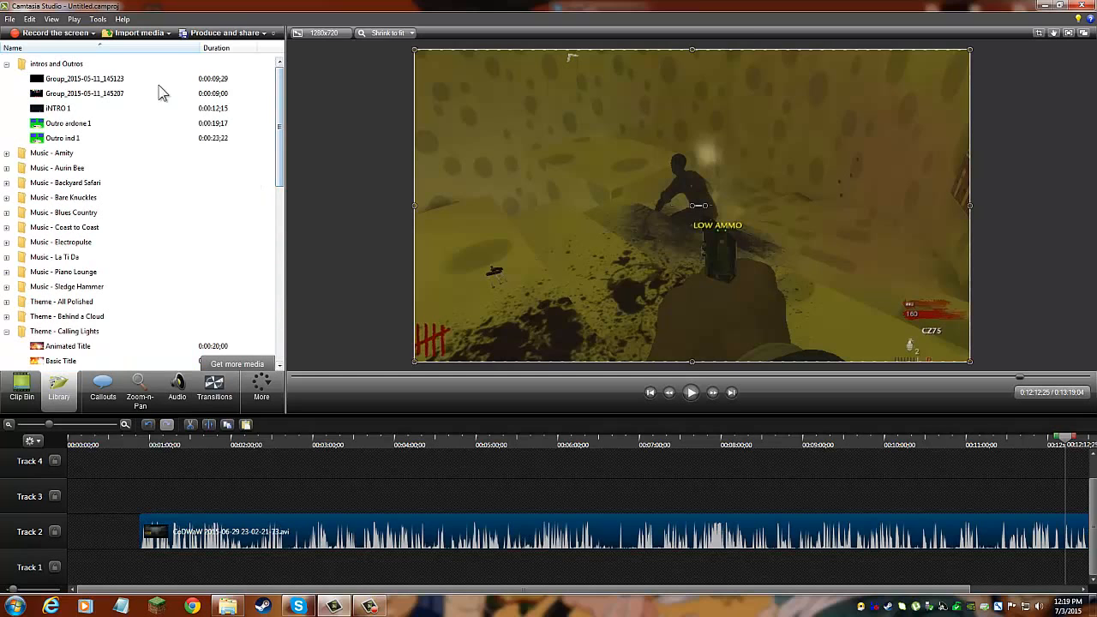
left_click_drag(67, 111, 74, 544)
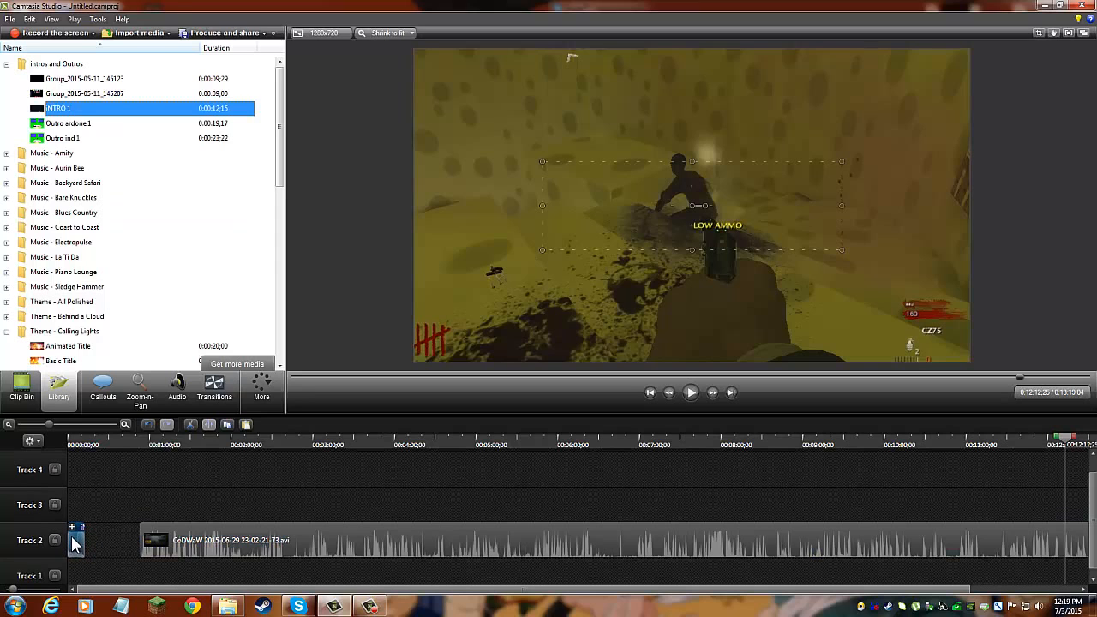
Step: Close the gaps on Track 2 by moving the gameplay clip against the intro and the TUTORIAL OUTRO group against the gameplay's end
left_click_drag(127, 508, 896, 537)
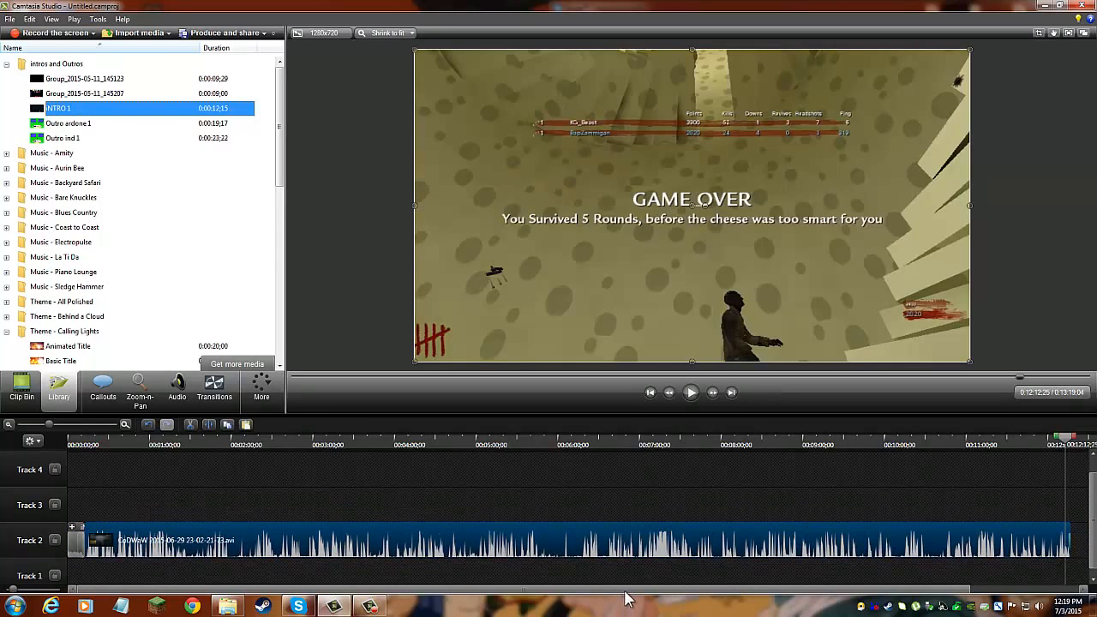
scroll(898, 540, "right", 3)
left_click_drag(1003, 546, 958, 553)
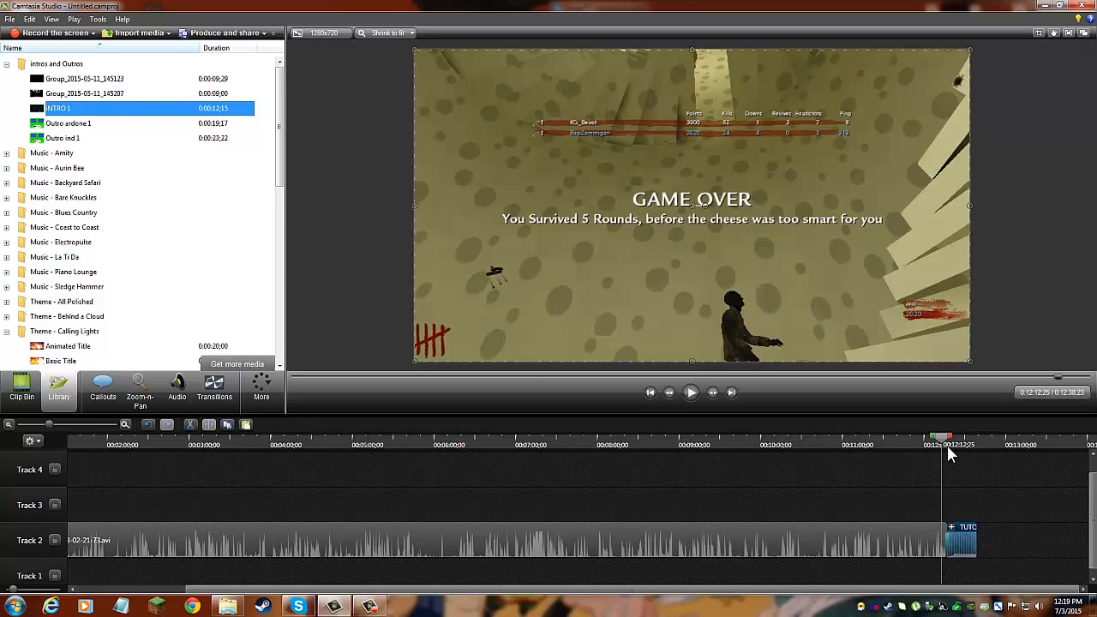
Step: Show the intro at about 0:00:10 and enlarge its group on the canvas until it fills the whole frame
left_click_drag(948, 446, 122, 444)
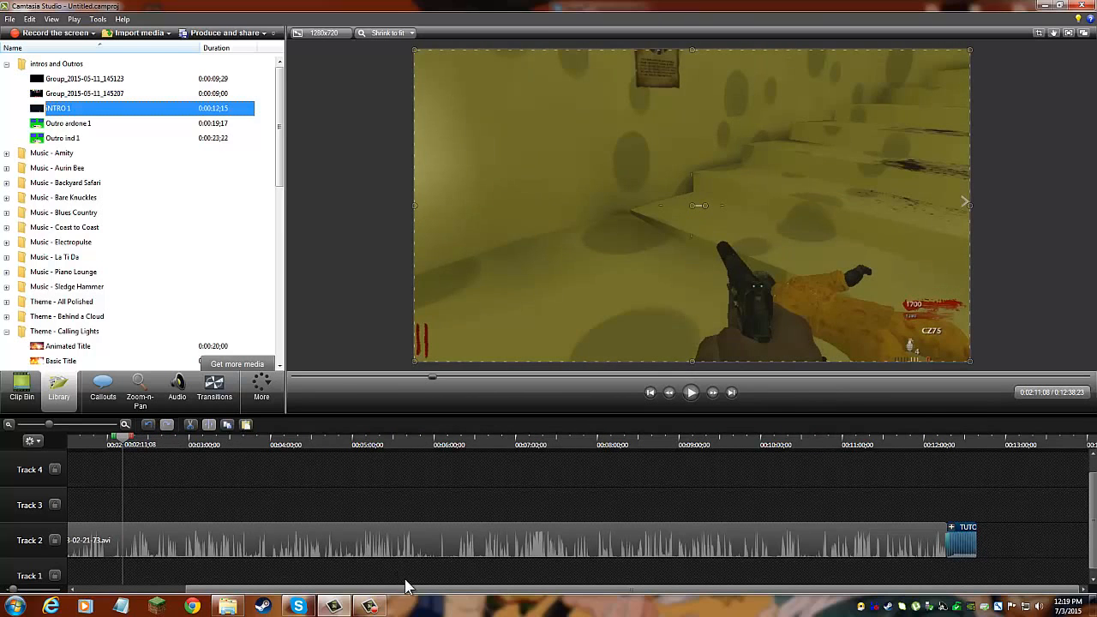
left_click_drag(406, 587, 195, 596)
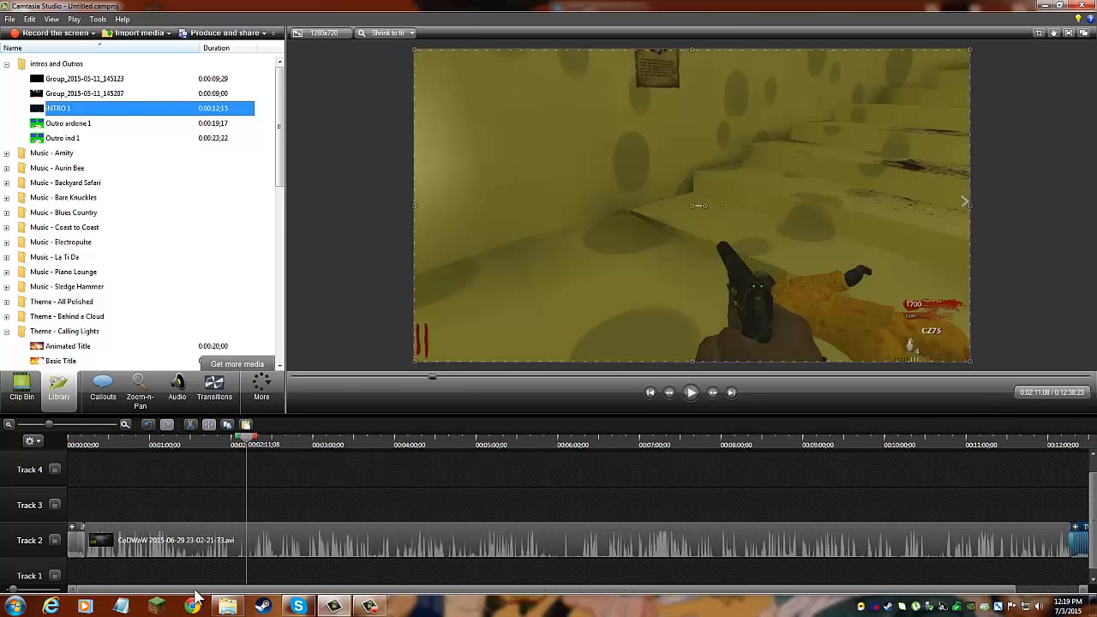
left_click(81, 446)
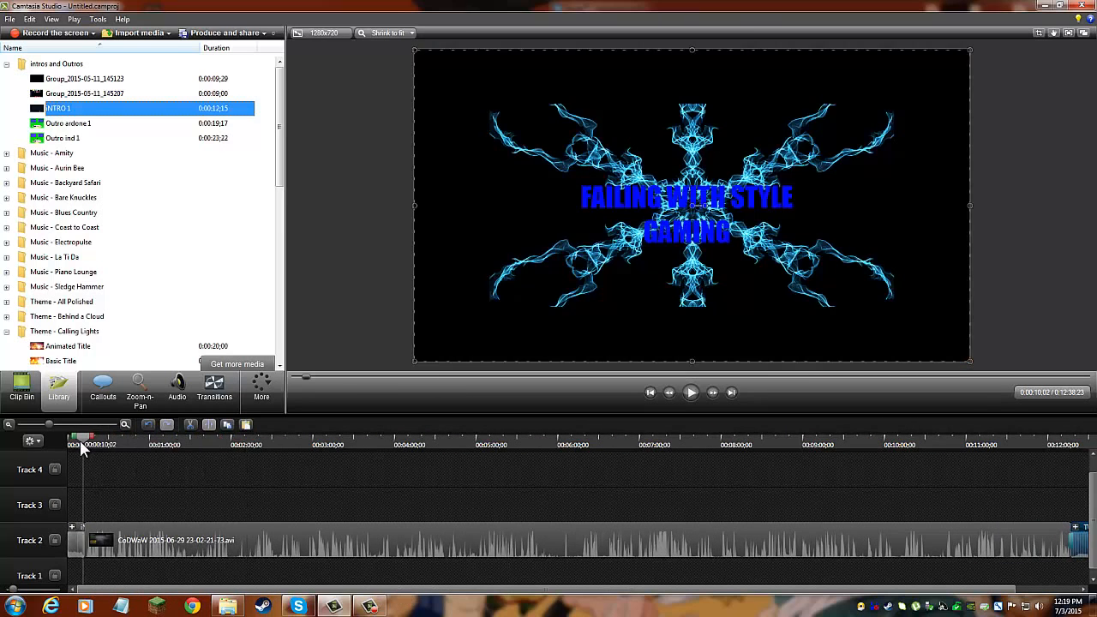
left_click(675, 261)
left_click_drag(689, 260, 622, 309)
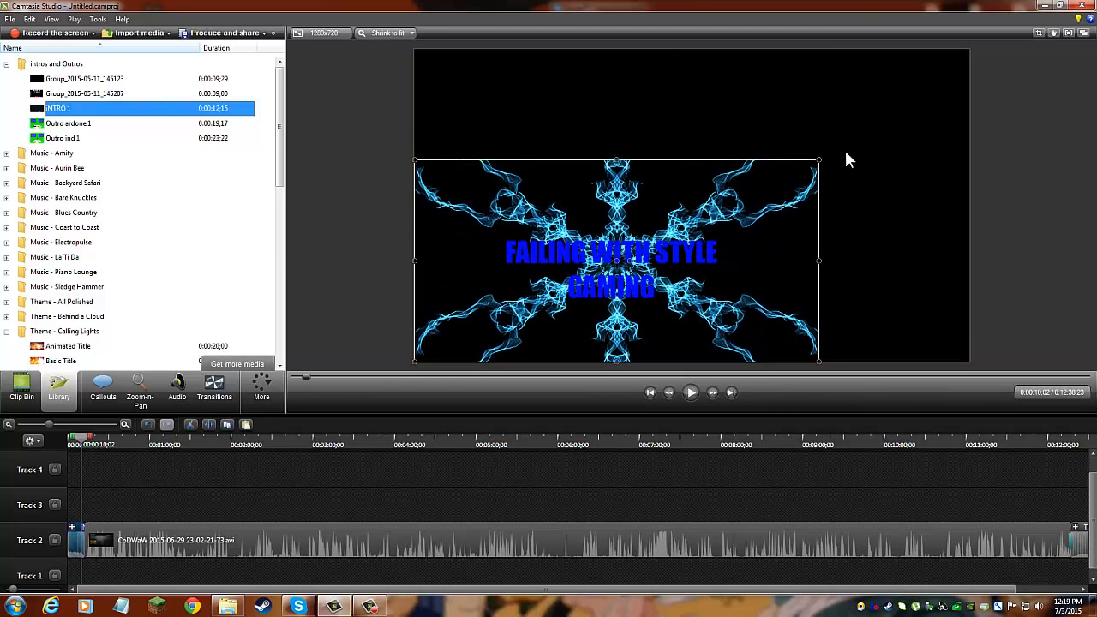
left_click_drag(822, 162, 970, 128)
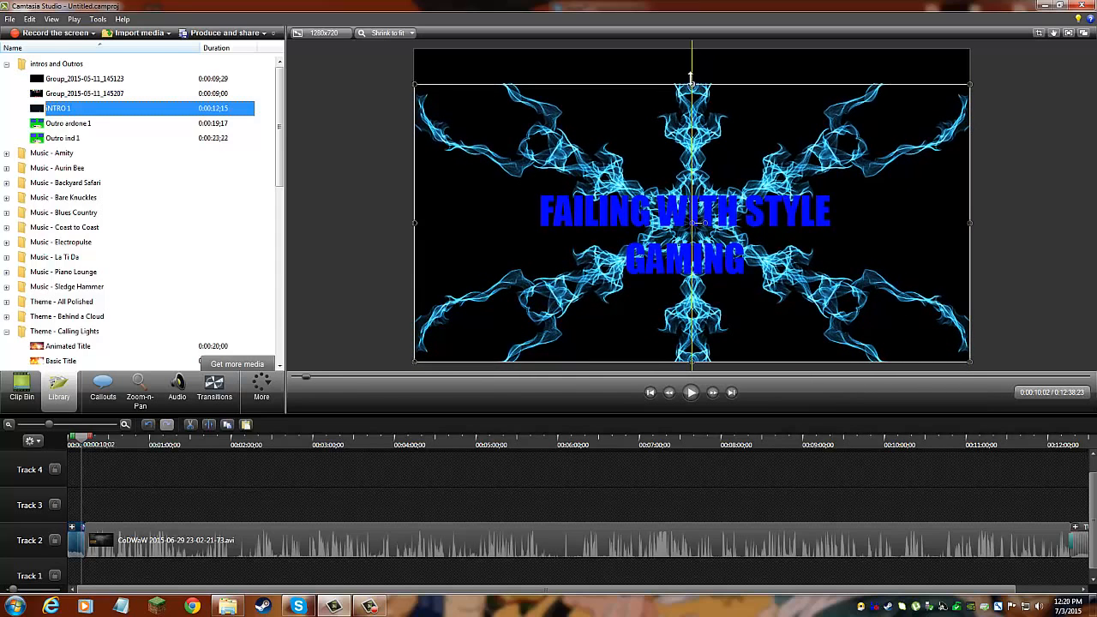
left_click_drag(693, 86, 693, 50)
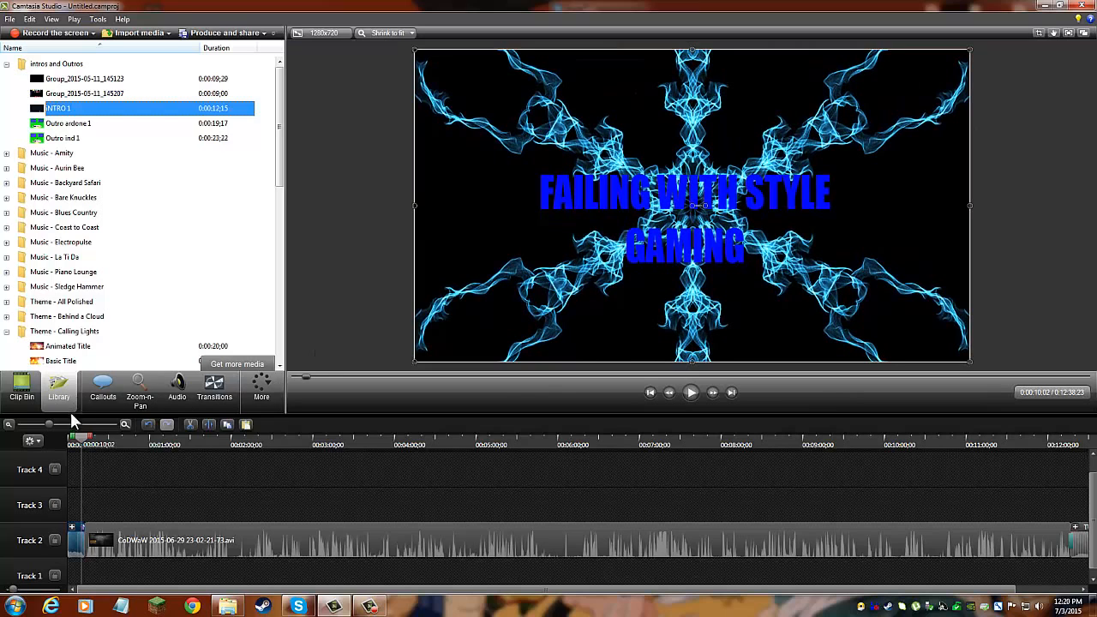
Step: Preview the resized intro from the beginning of the timeline
left_click(76, 441)
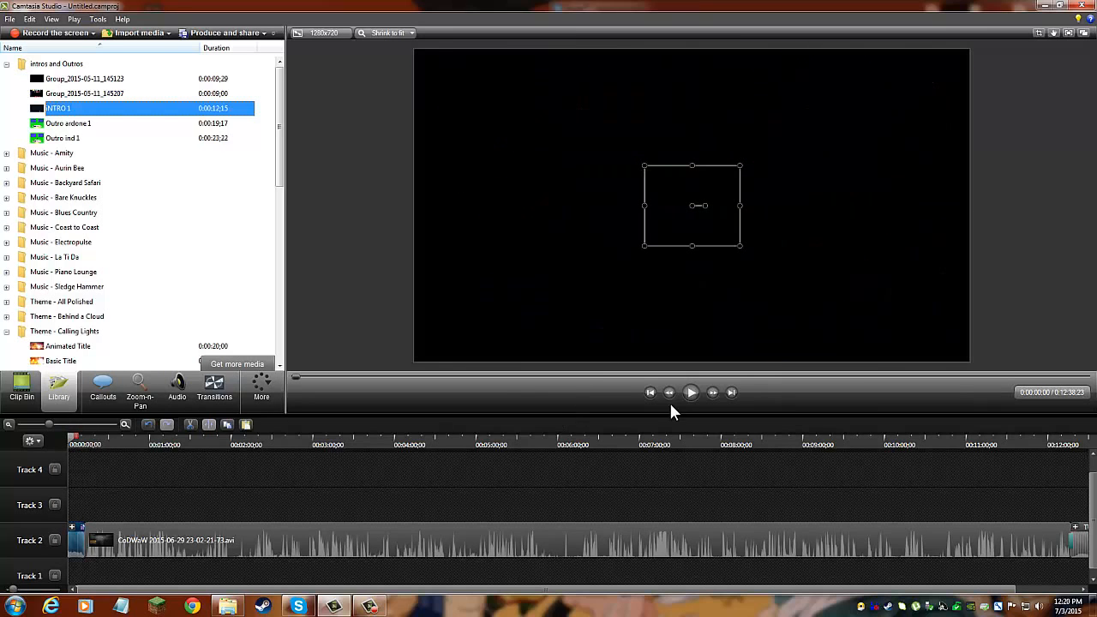
left_click(691, 392)
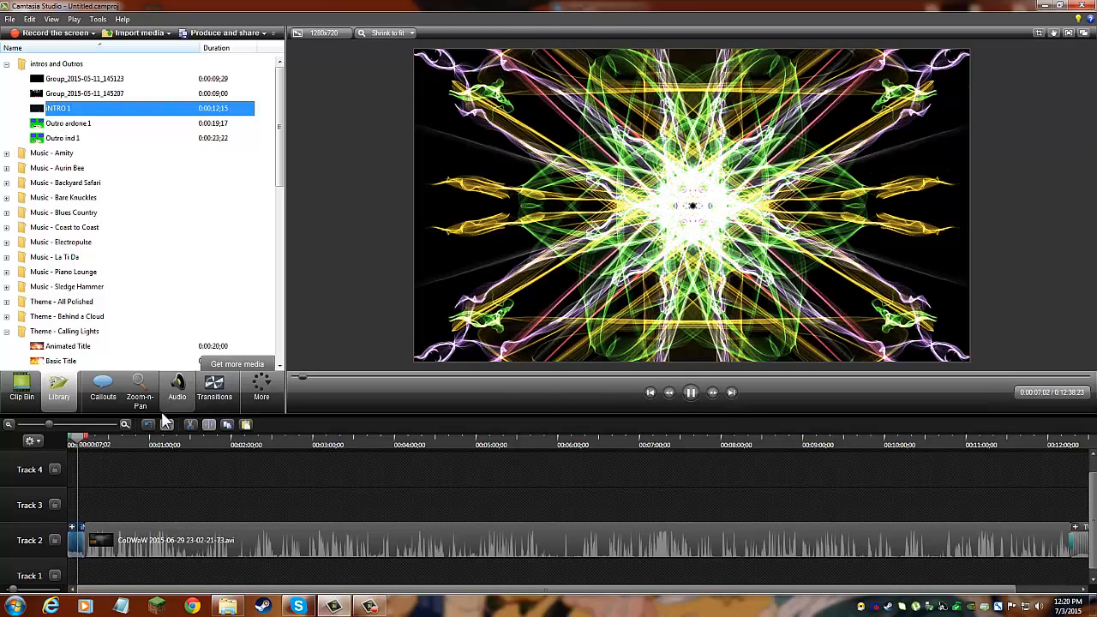
Step: Enlarge the timeline around the intro and play through the cut into the gameplay clip, then stop playback
left_click(124, 425)
left_click(125, 424)
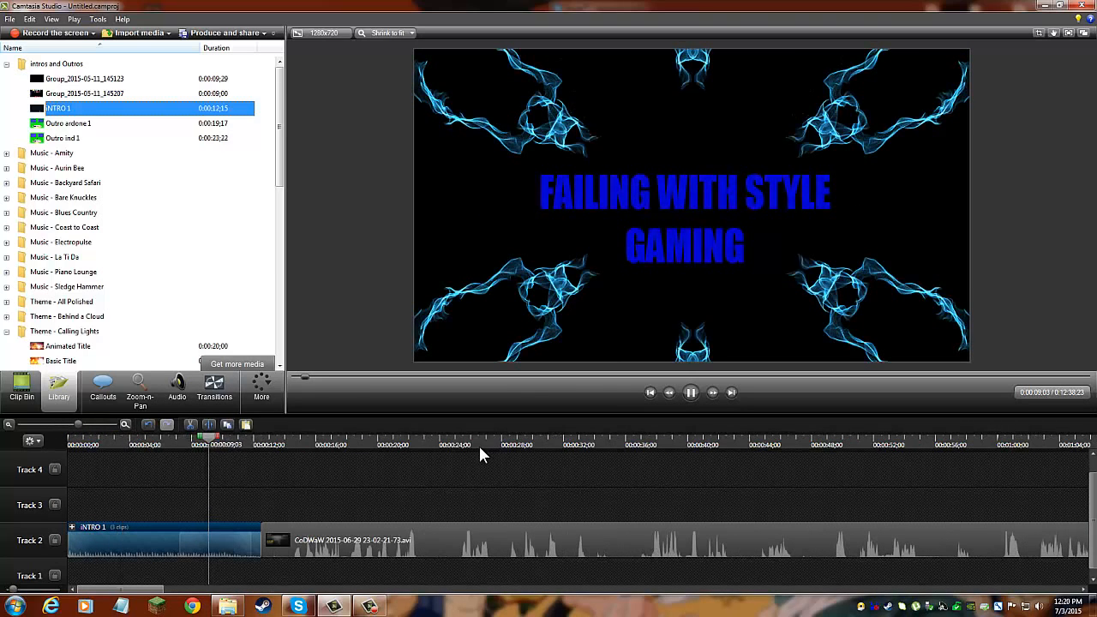
left_click(692, 396)
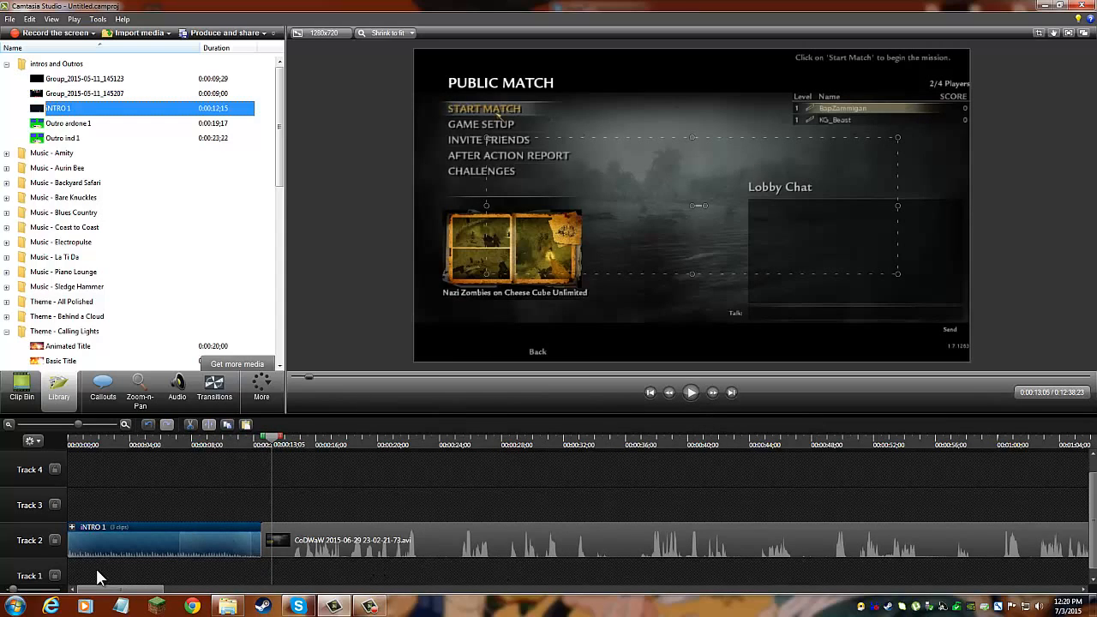
Step: Add a Pixelate transition between the intro group and the gameplay clip, and move the playhead to just before it
left_click_drag(120, 590, 31, 590)
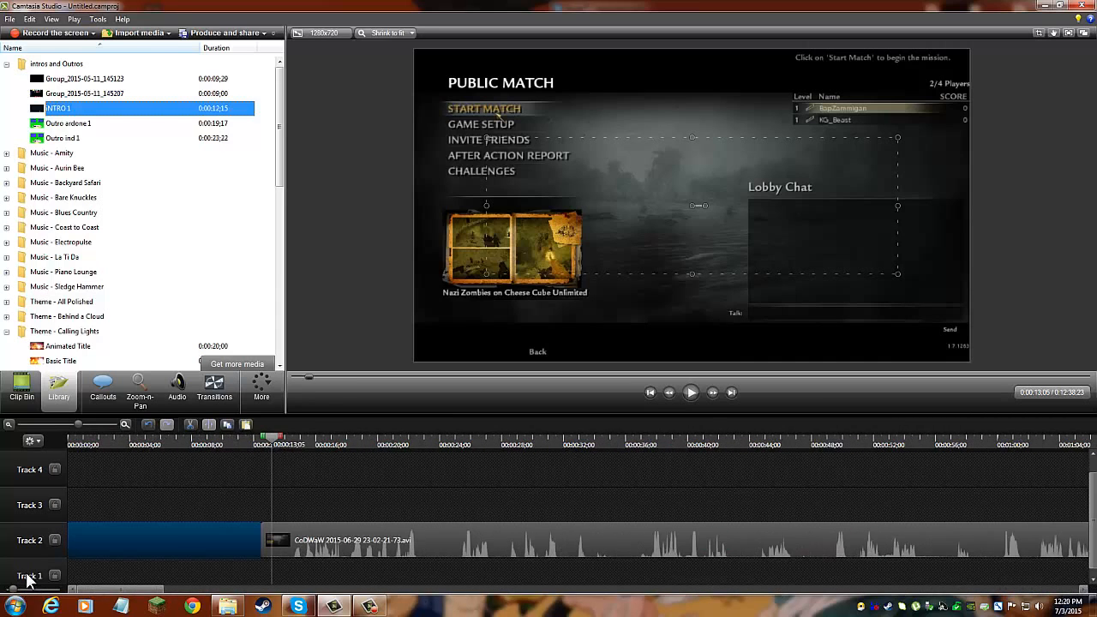
left_click(212, 388)
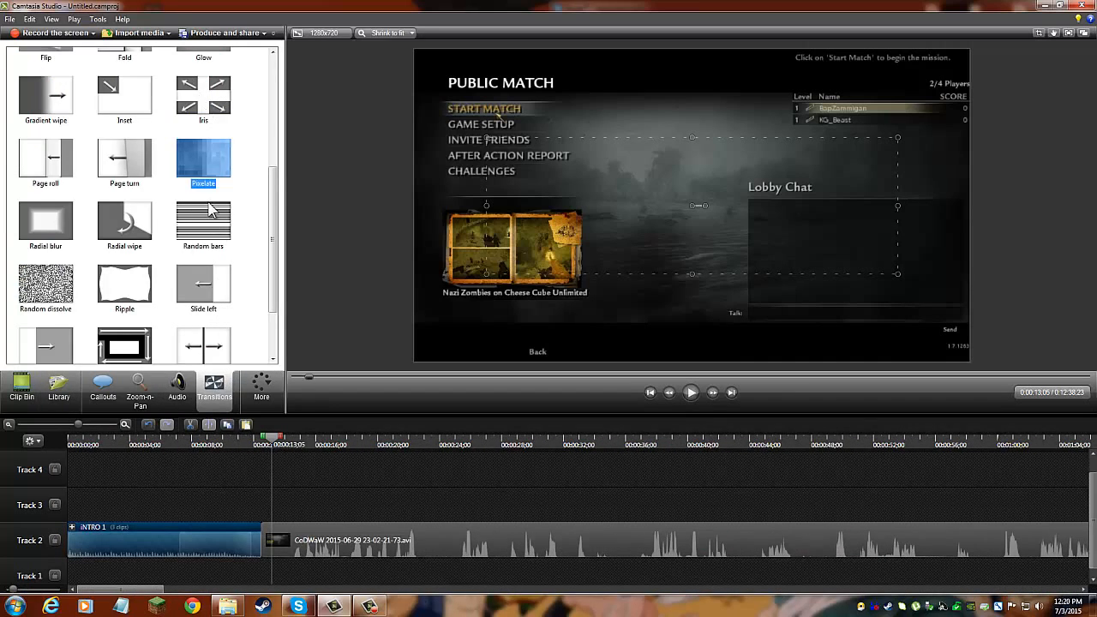
left_click_drag(206, 188, 262, 544)
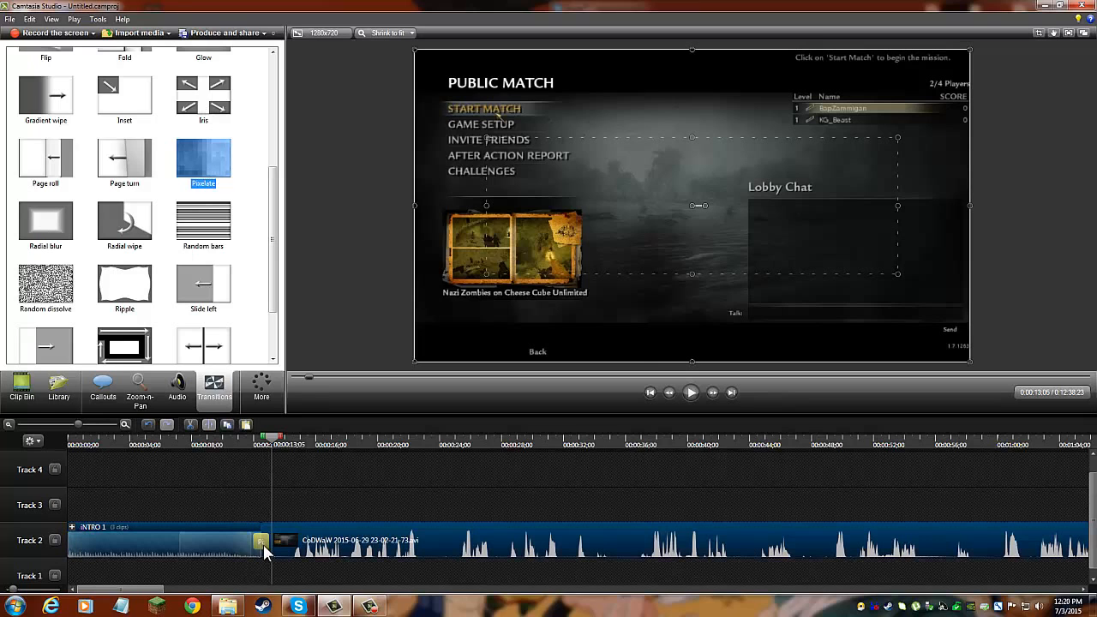
left_click(252, 443)
mouse_move(251, 444)
left_mouse_down()
mouse_move(226, 444)
mouse_move(240, 444)
left_mouse_up()
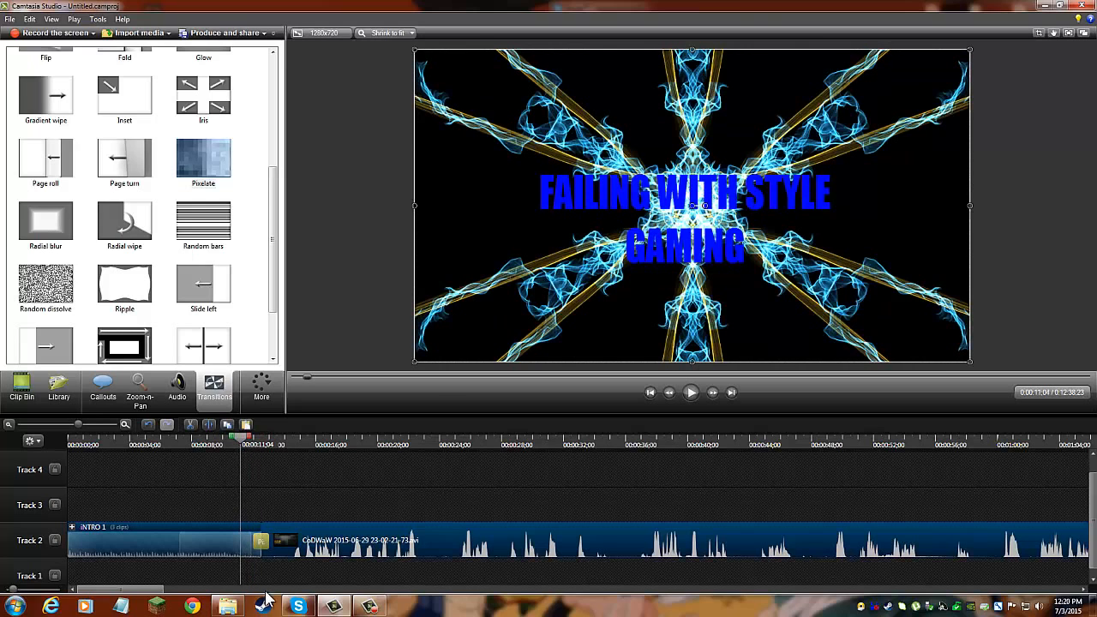
Step: Lengthen the transition between the intro and the gameplay slightly and preview it
right_click(267, 544)
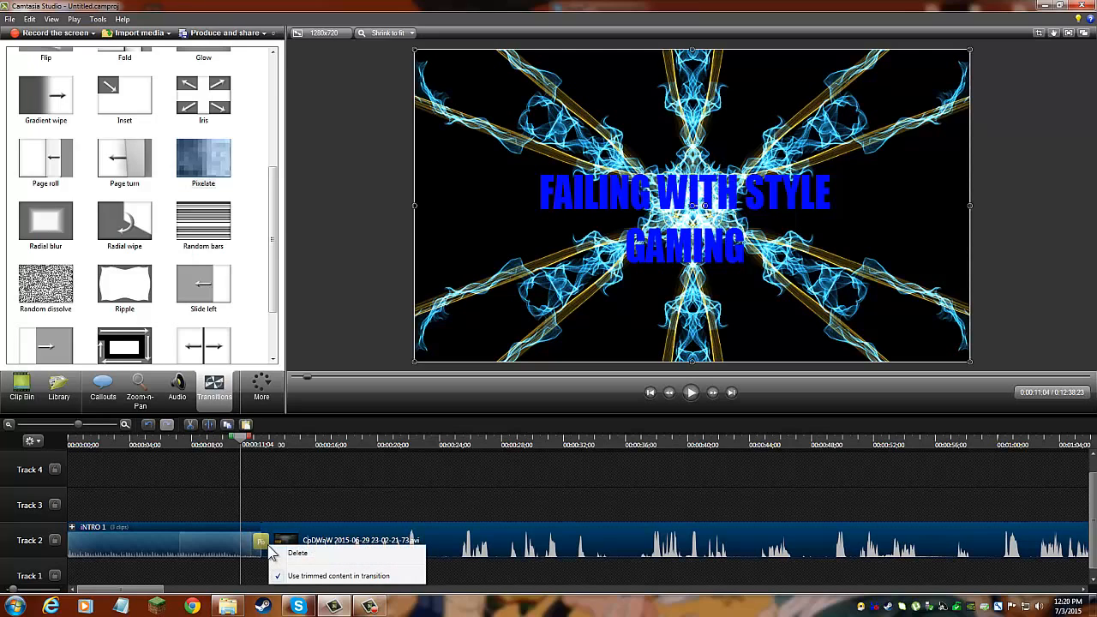
left_click(267, 543)
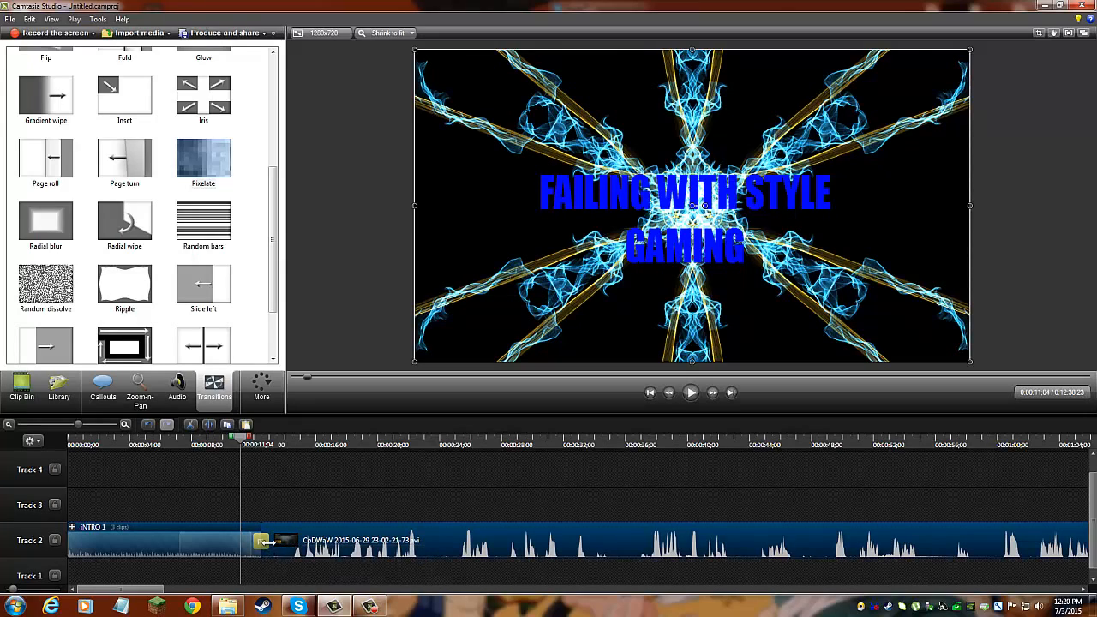
left_click_drag(271, 543, 270, 543)
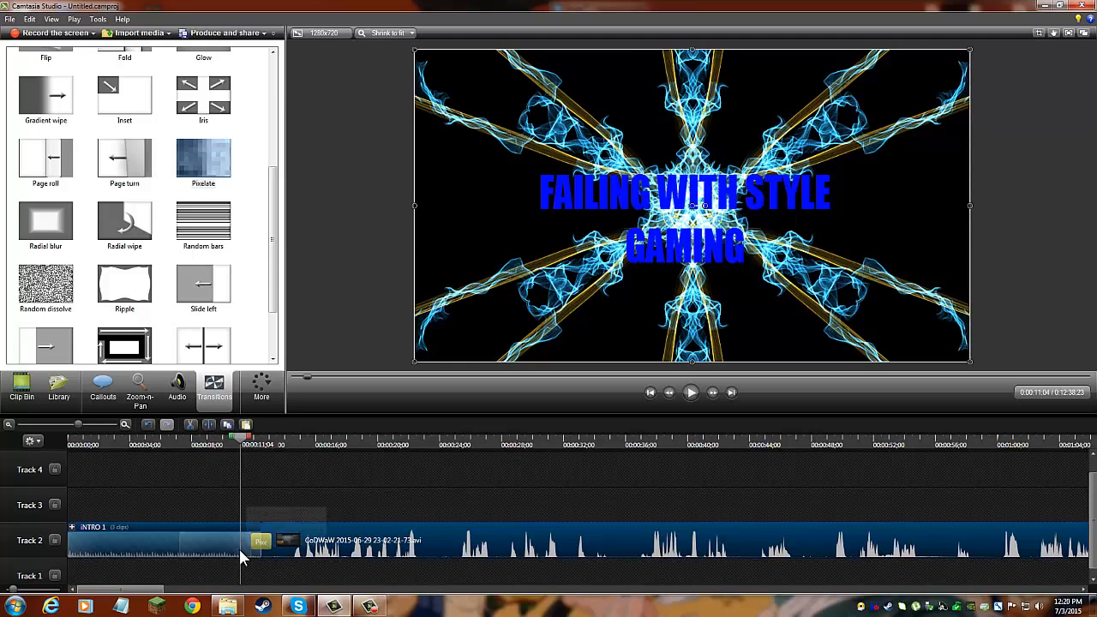
left_click(693, 397)
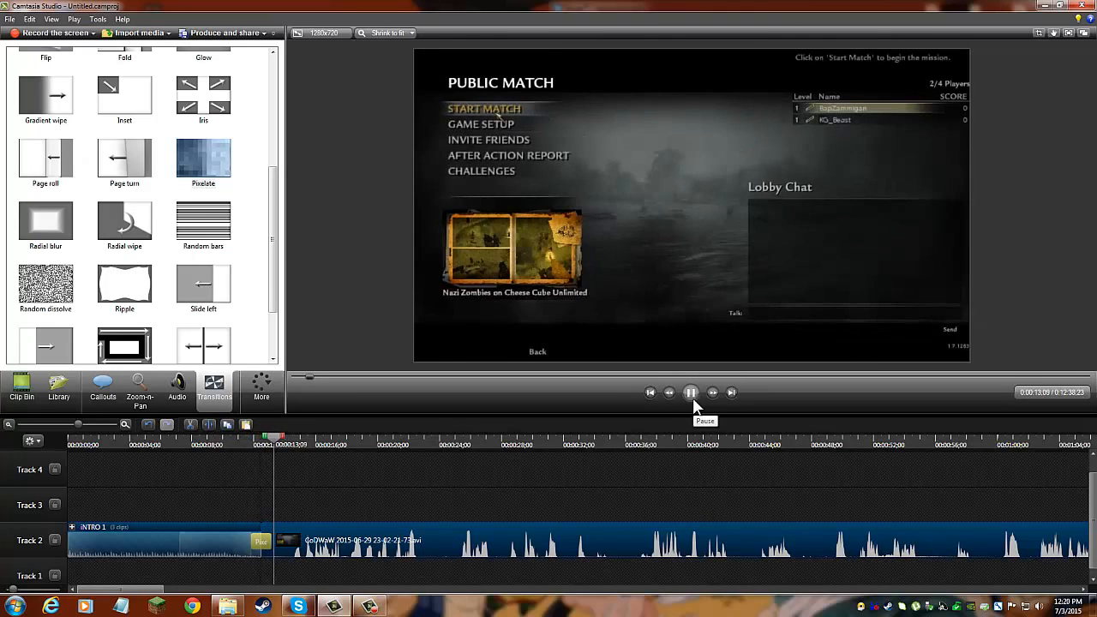
left_click(693, 401)
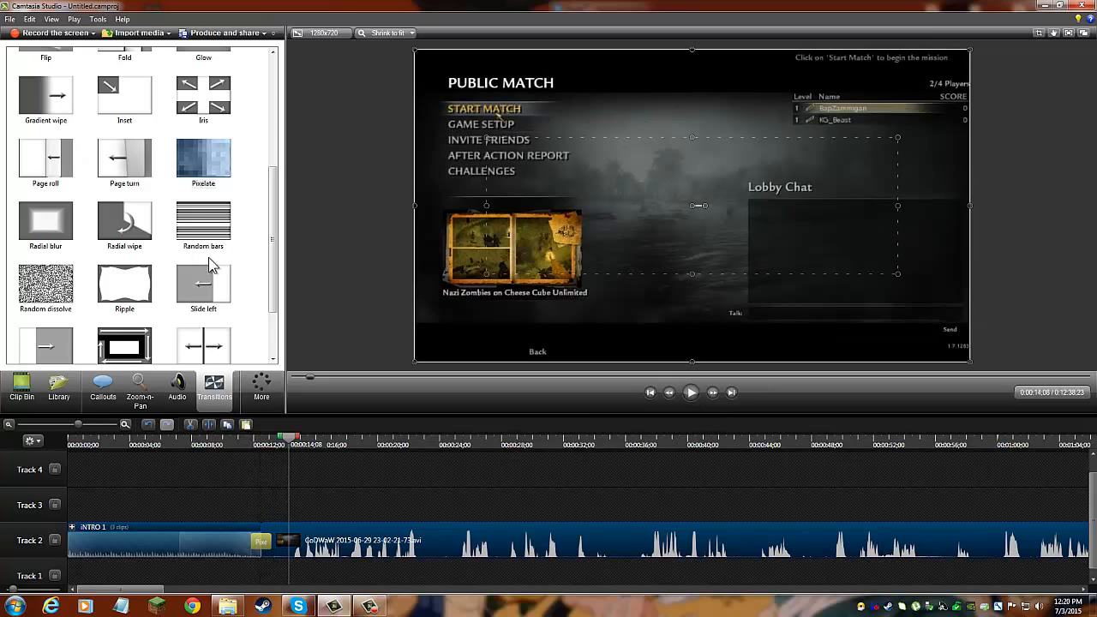
Step: Replace the transition between the intro and the gameplay with Iris and preview it
left_click_drag(204, 110, 266, 542)
left_click(249, 441)
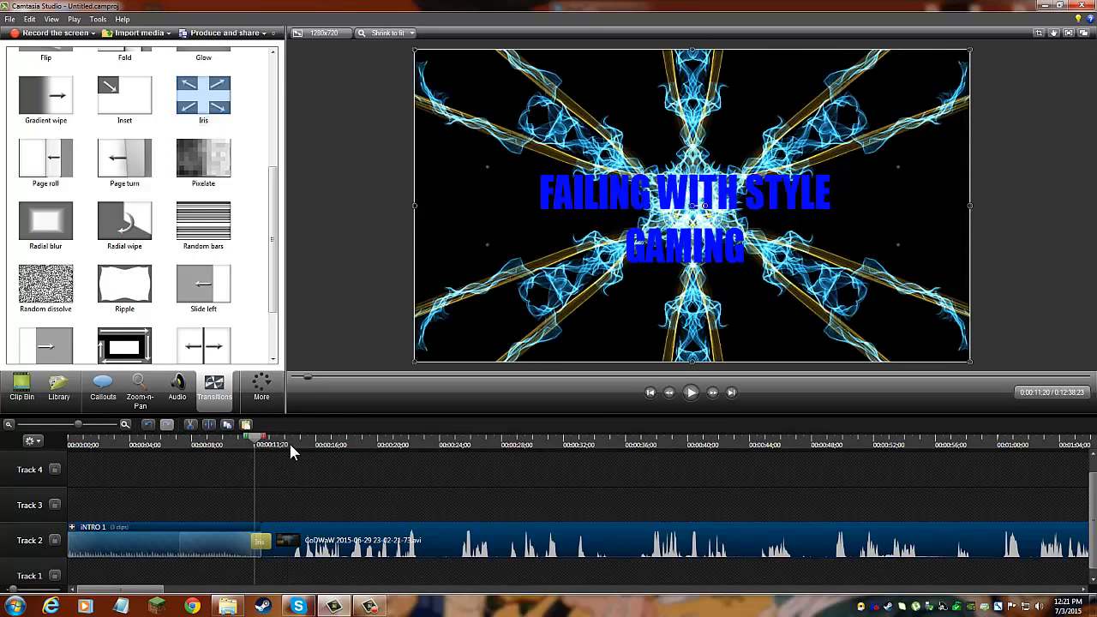
left_click(693, 396)
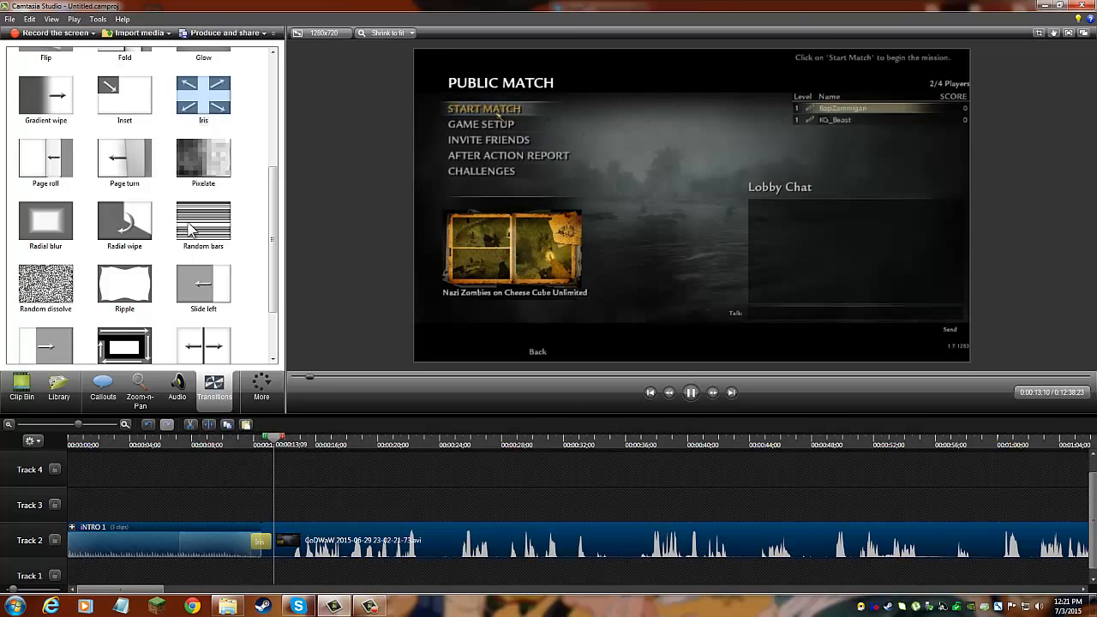
Step: Replace the transition between the intro and the gameplay with Random dissolve and preview it
left_click_drag(69, 276, 262, 542)
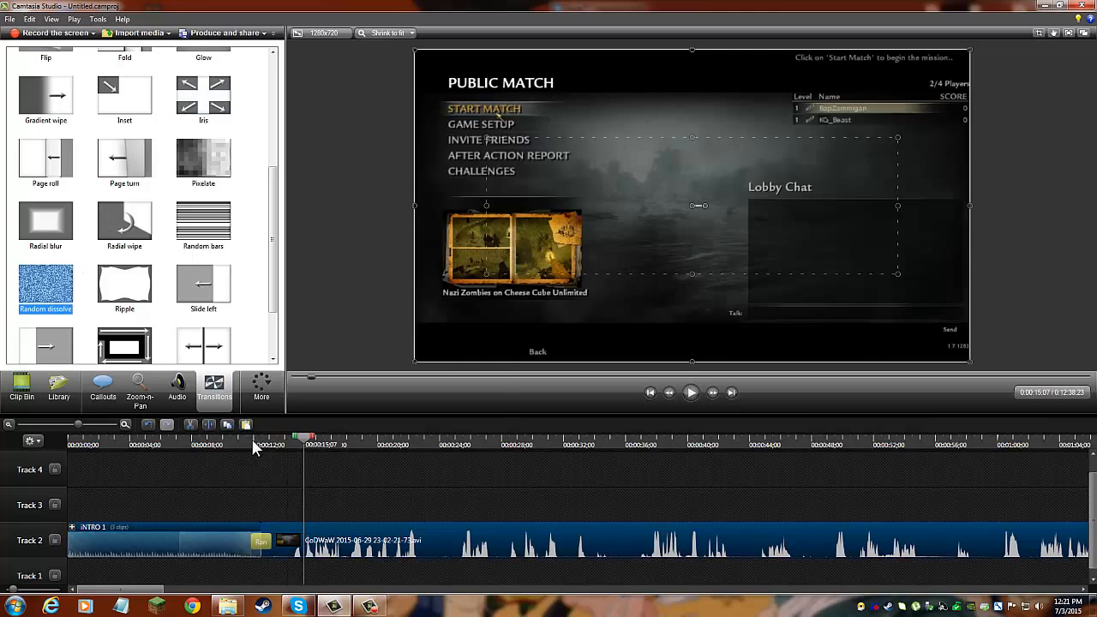
left_click(253, 443)
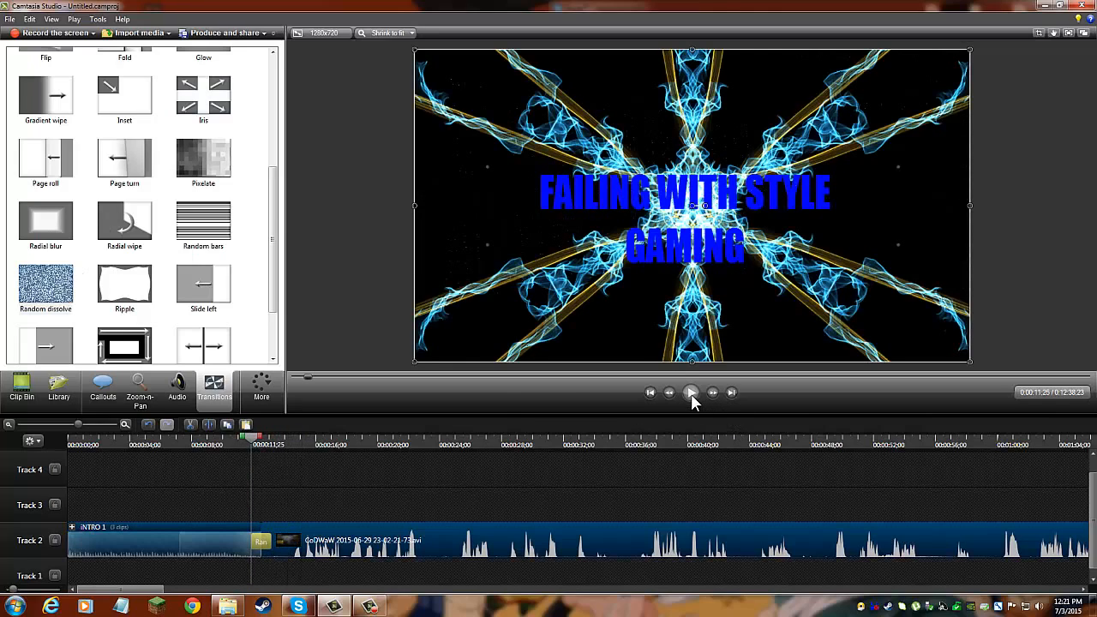
left_click(692, 395)
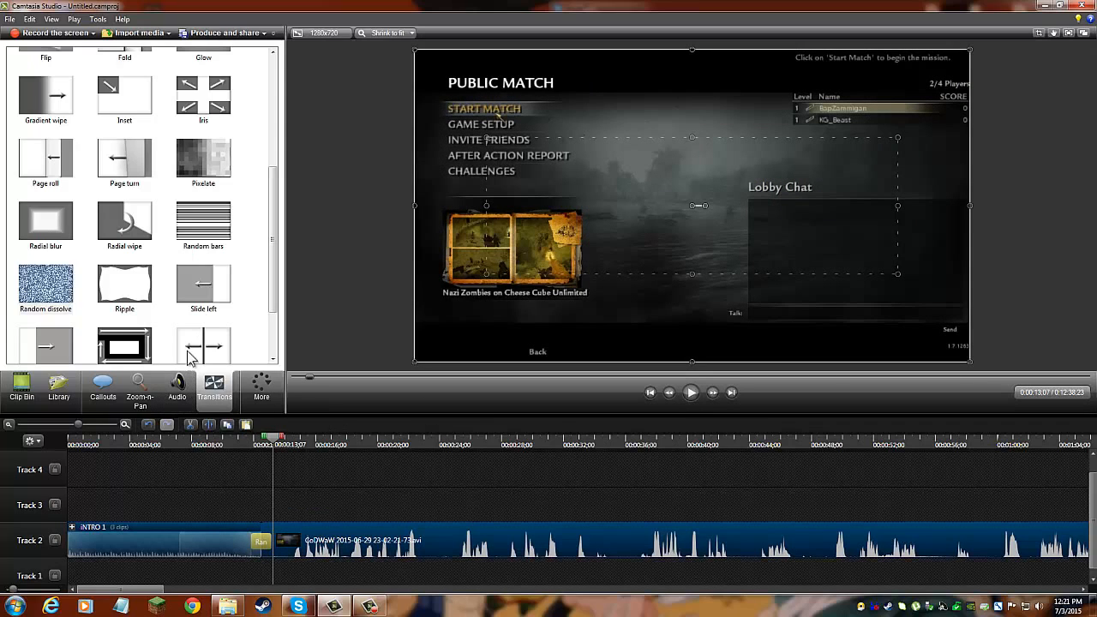
Step: Expand the iNTRO 1 group and examine its title callout, screen recording and system audio clips around 0:00:10
left_click(59, 390)
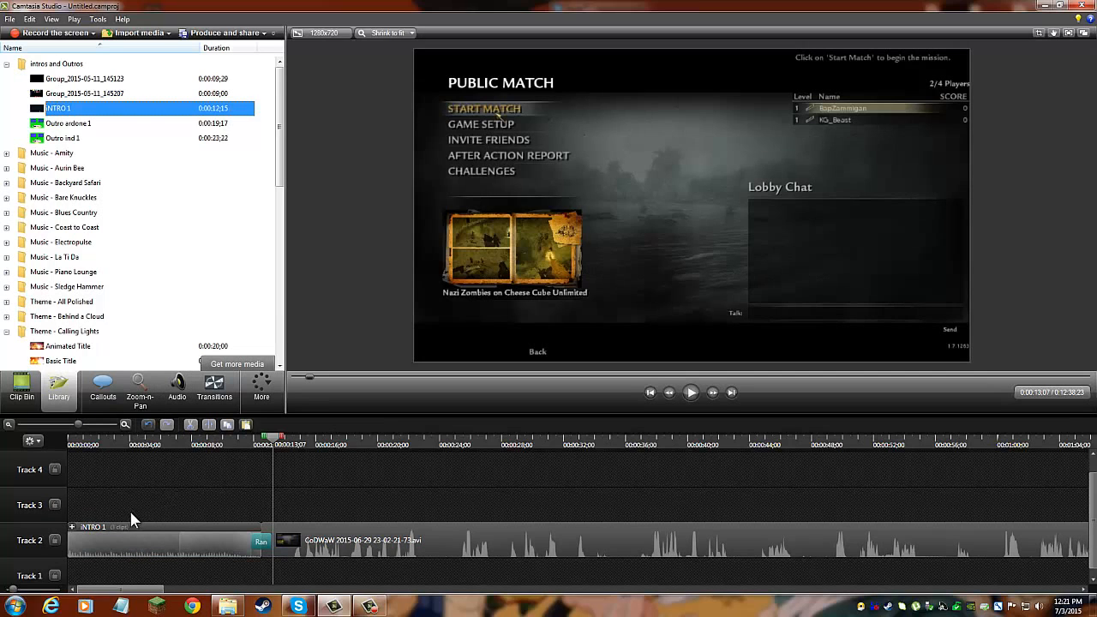
left_click(71, 527)
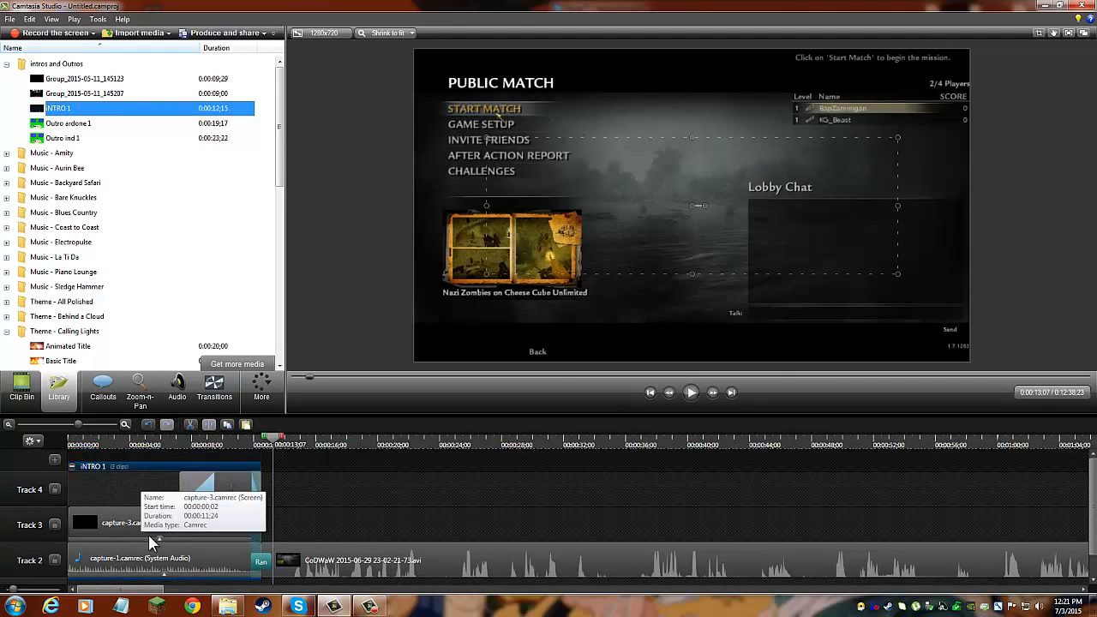
left_click(235, 488)
left_click(212, 526)
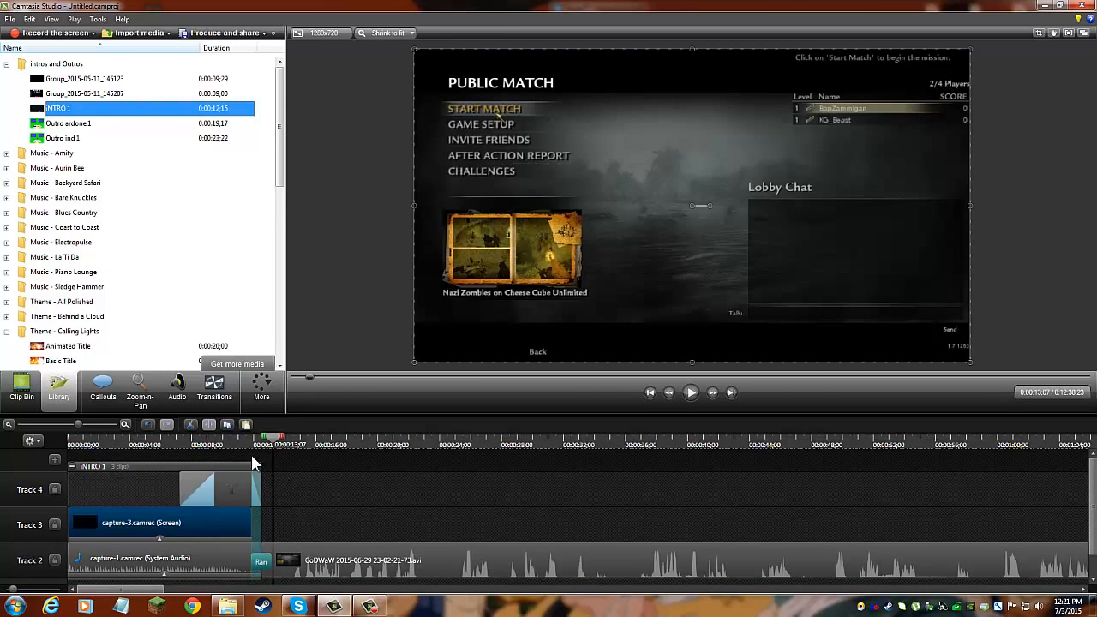
left_click(227, 442)
left_click(227, 442)
left_click(229, 495)
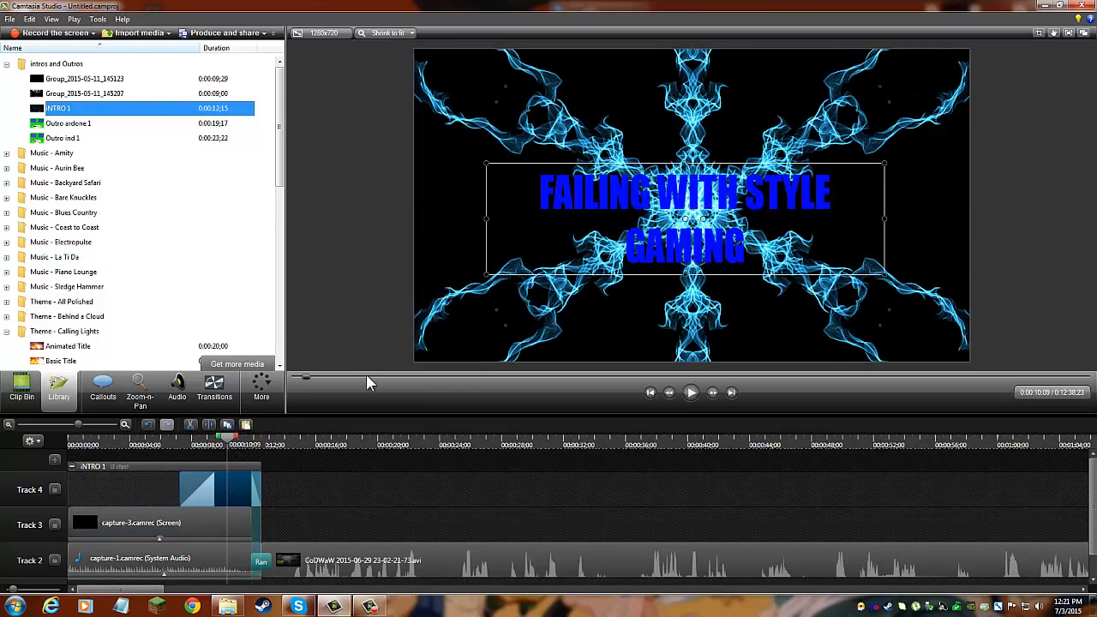
left_click(160, 519)
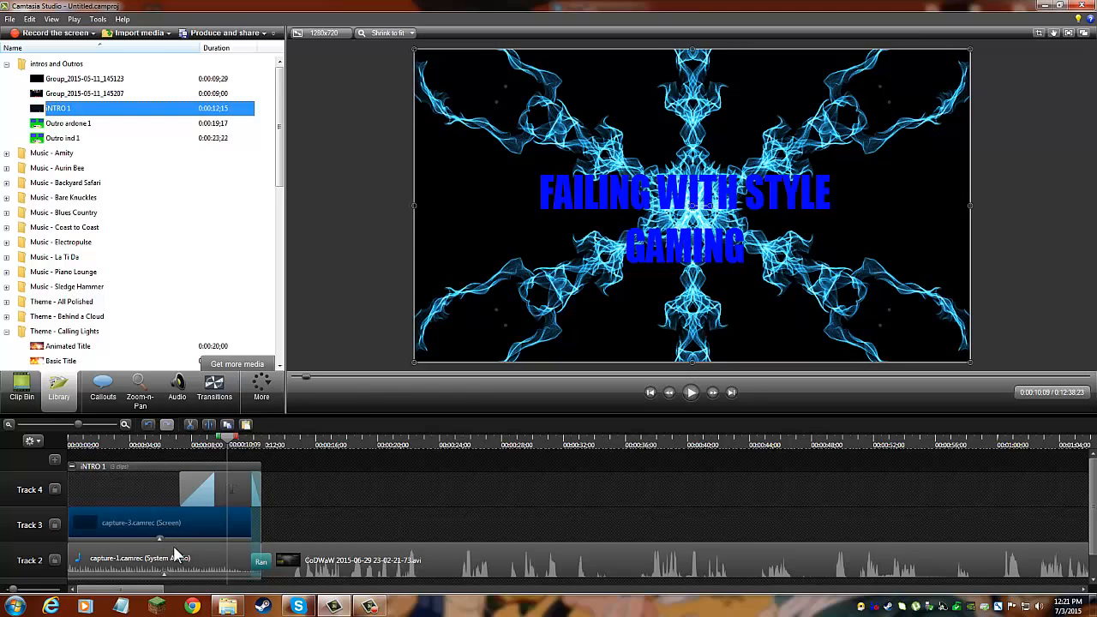
left_click(123, 553)
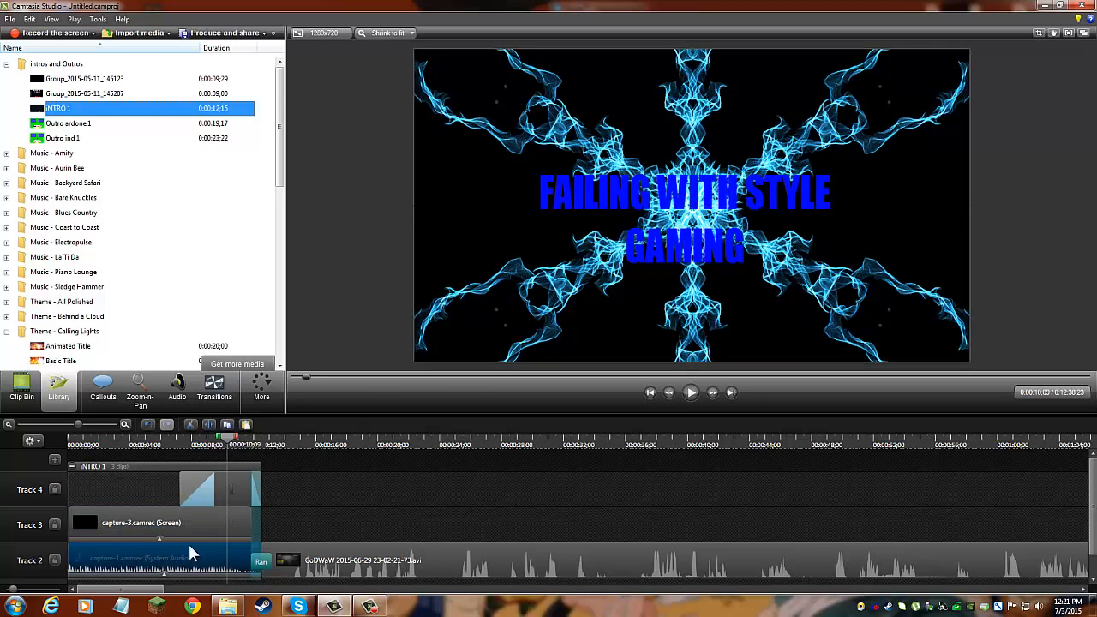
Step: Duplicate the intro group's title callout and place the copy on Track 3, aligned in time with the original
left_click(242, 496)
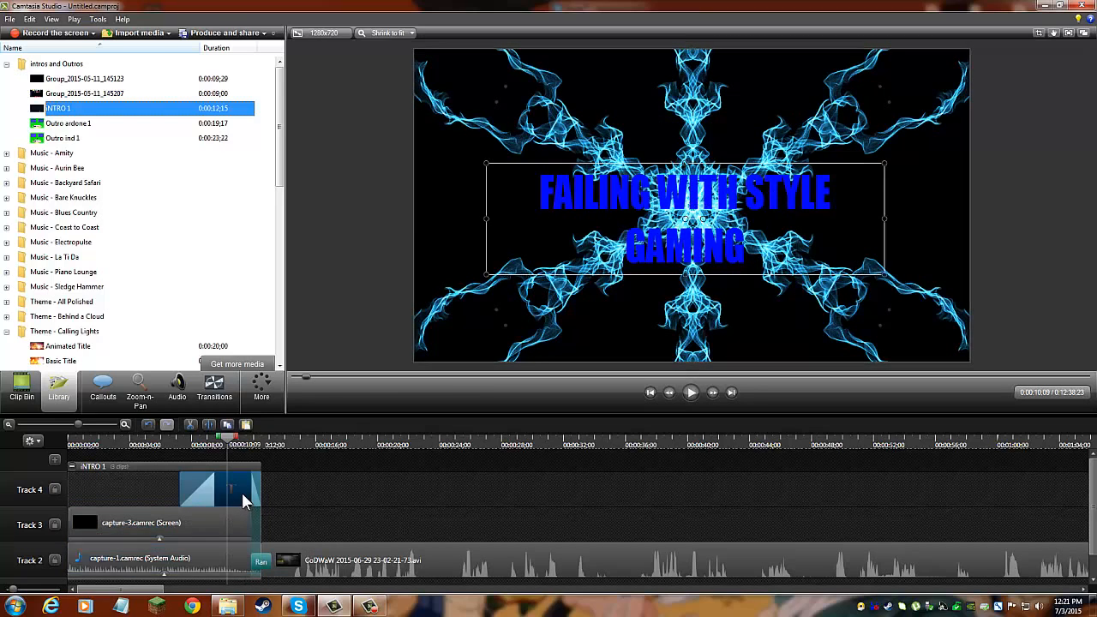
right_click(241, 491)
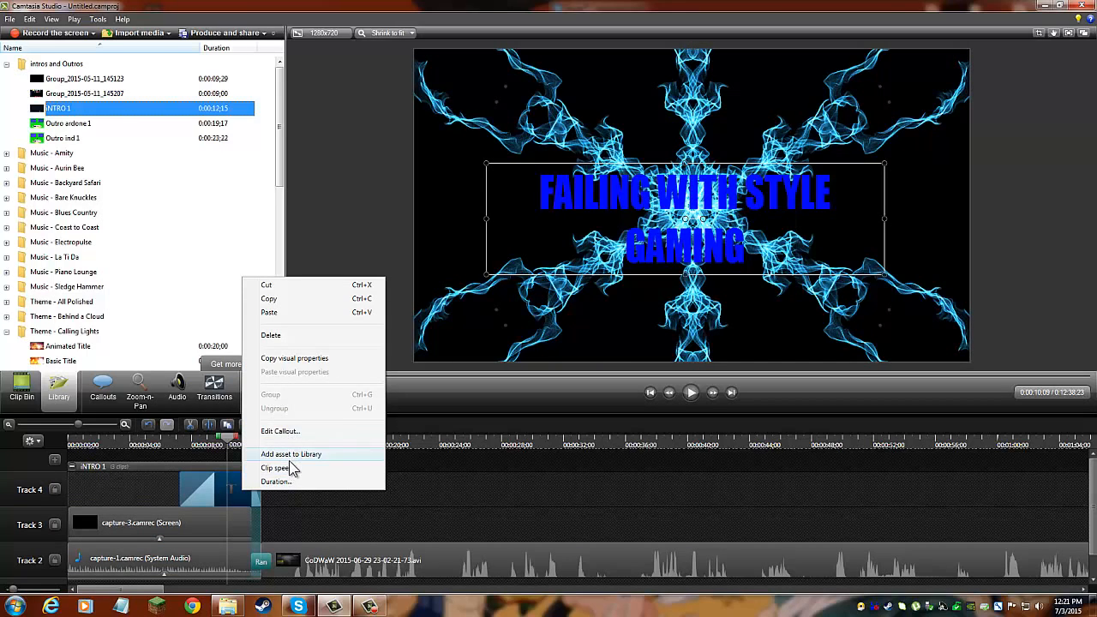
left_click(287, 314)
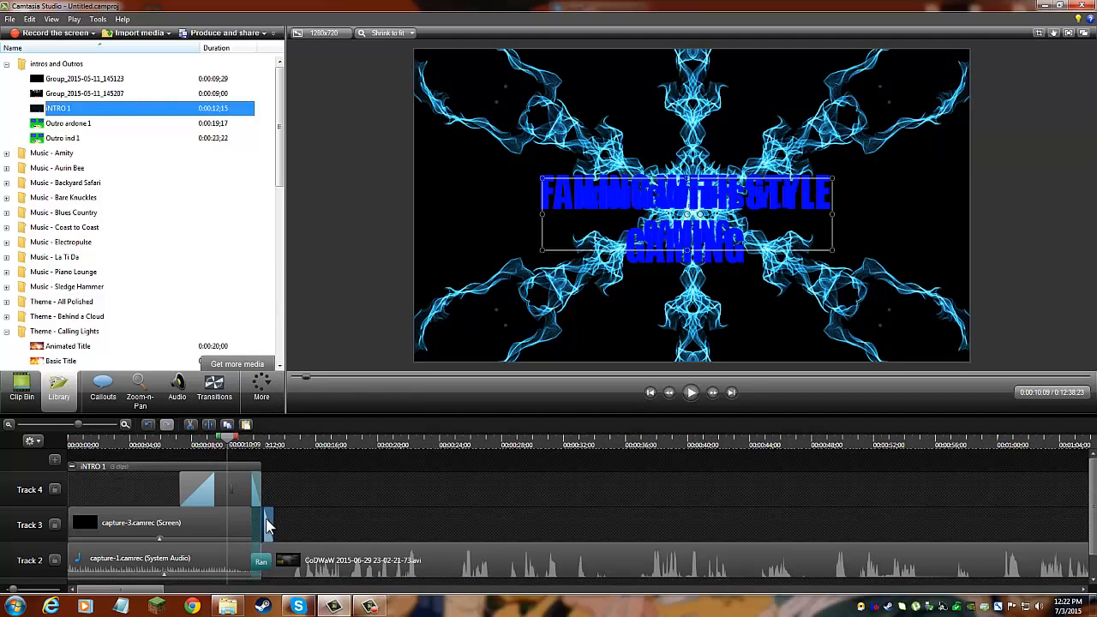
mouse_move(266, 519)
left_mouse_down()
mouse_move(270, 462)
mouse_move(253, 449)
mouse_move(246, 520)
left_mouse_up()
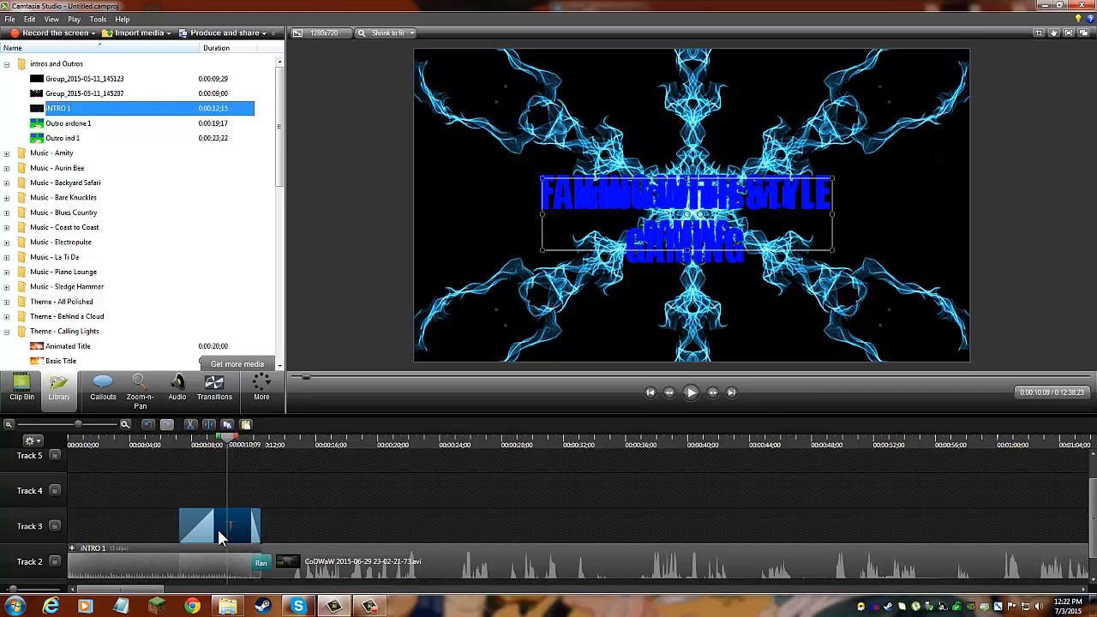
Step: Collapse the intro group and move the title copy on Track 3 below the original title on the canvas
left_click(181, 564)
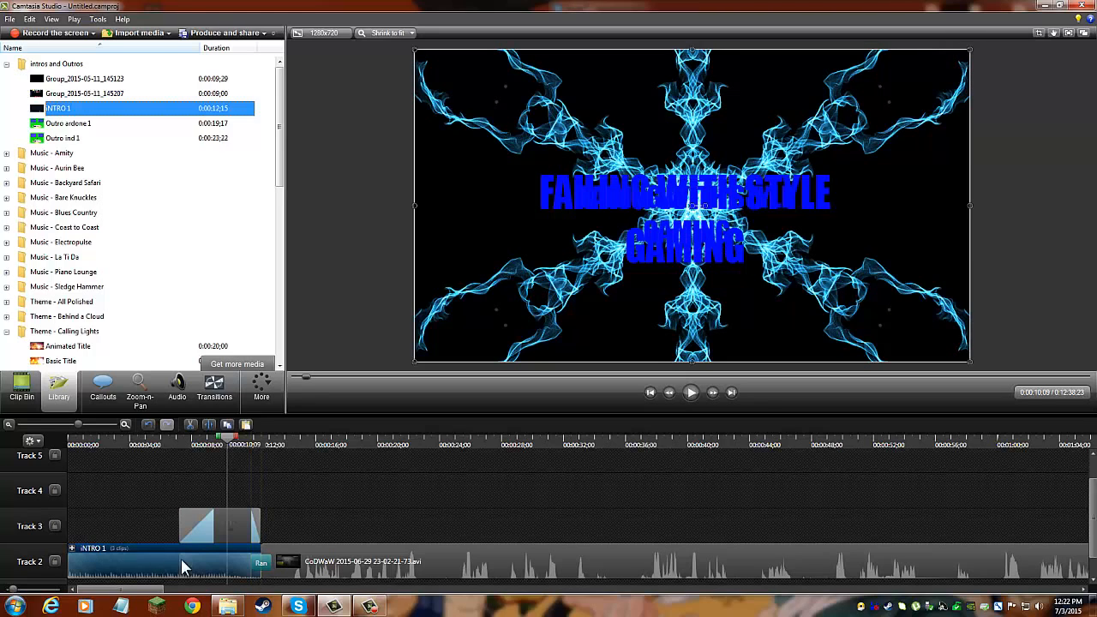
left_click(74, 549)
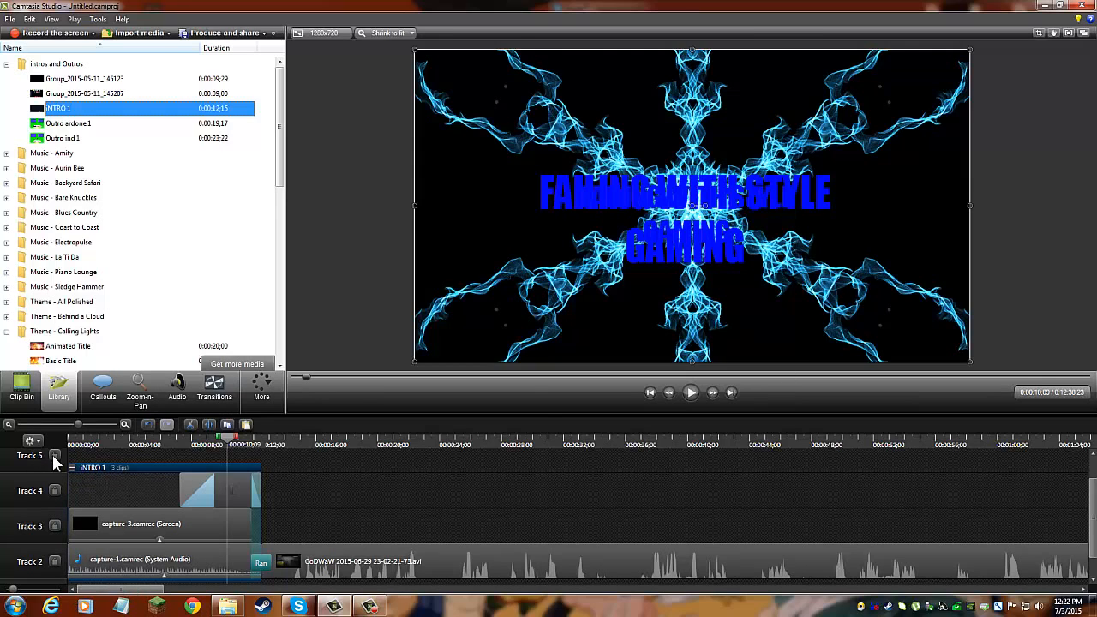
left_click(72, 467)
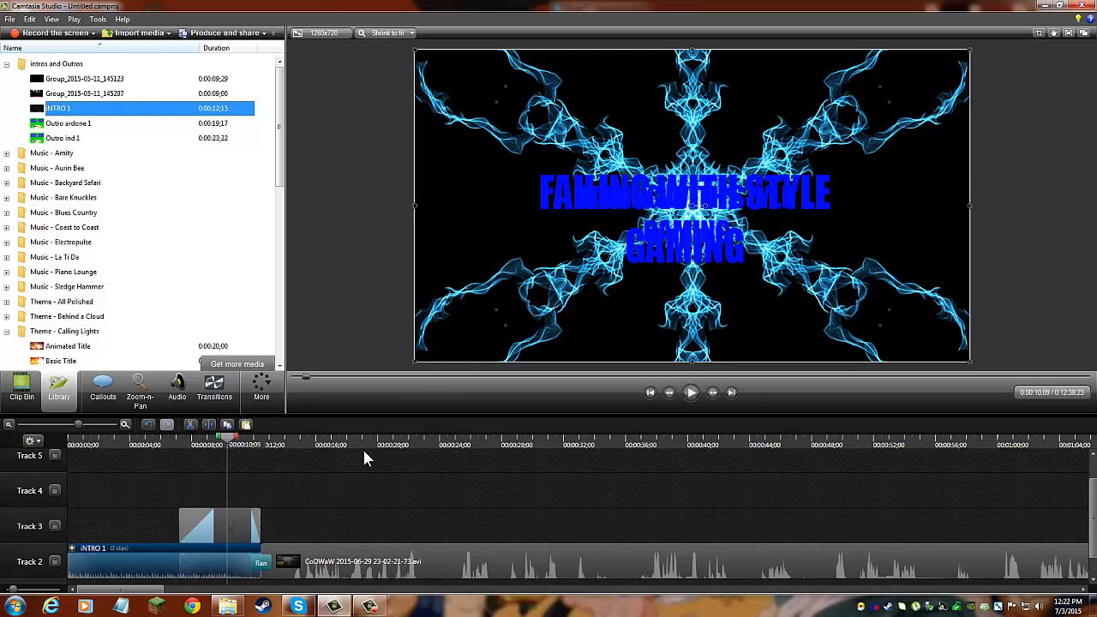
left_click(231, 533)
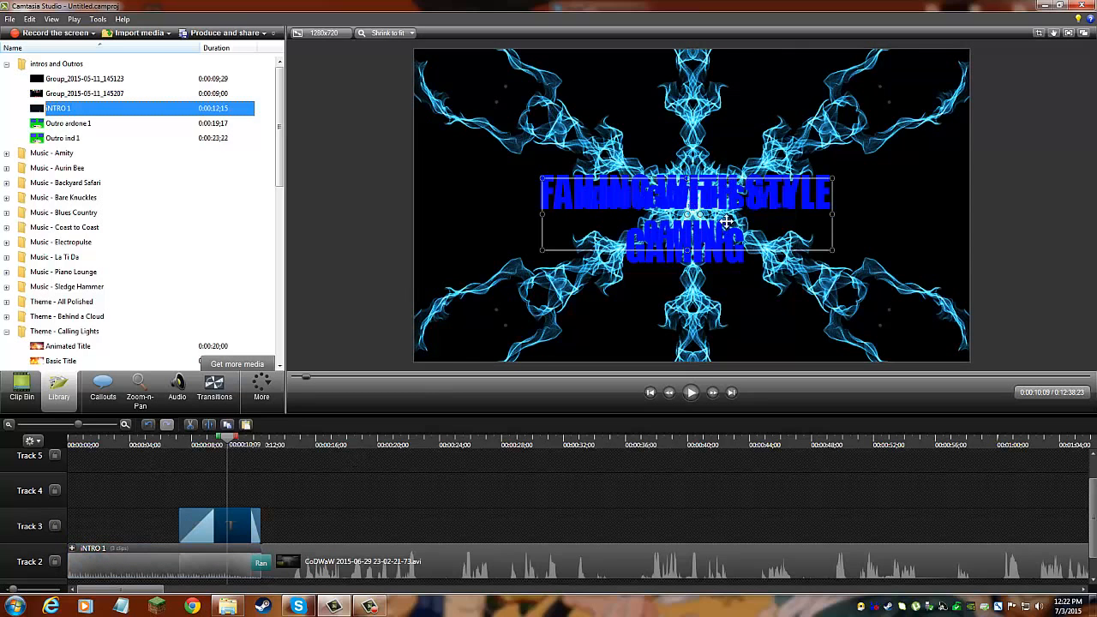
left_click_drag(727, 221, 727, 306)
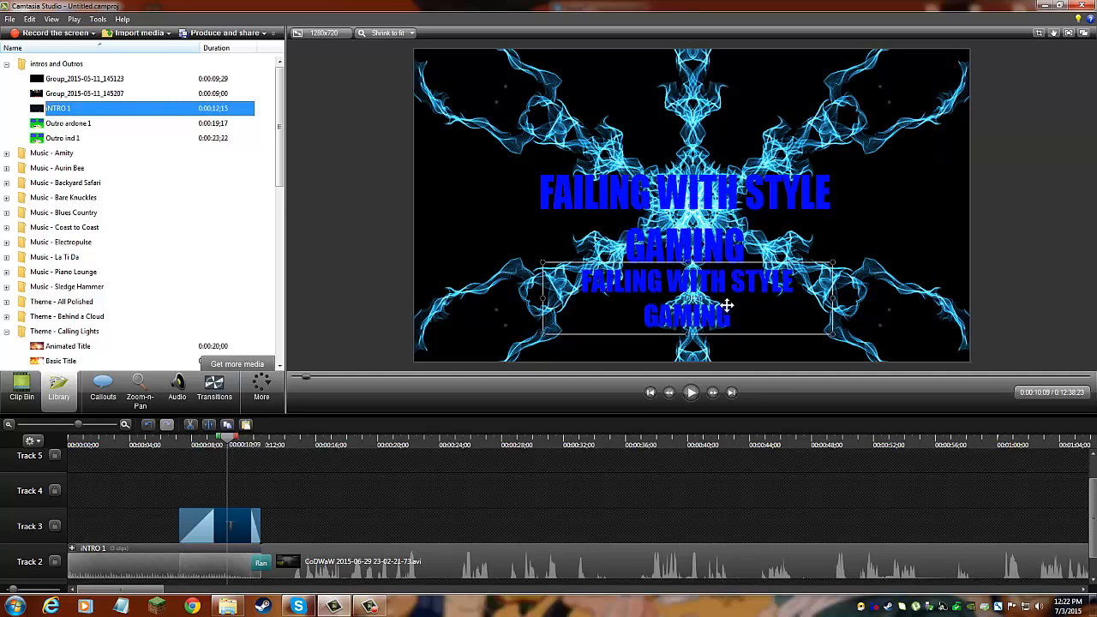
Step: Try the filled rectangle, circle, rounded rectangle and arrow shapes on the title copy's callout
left_click(100, 397)
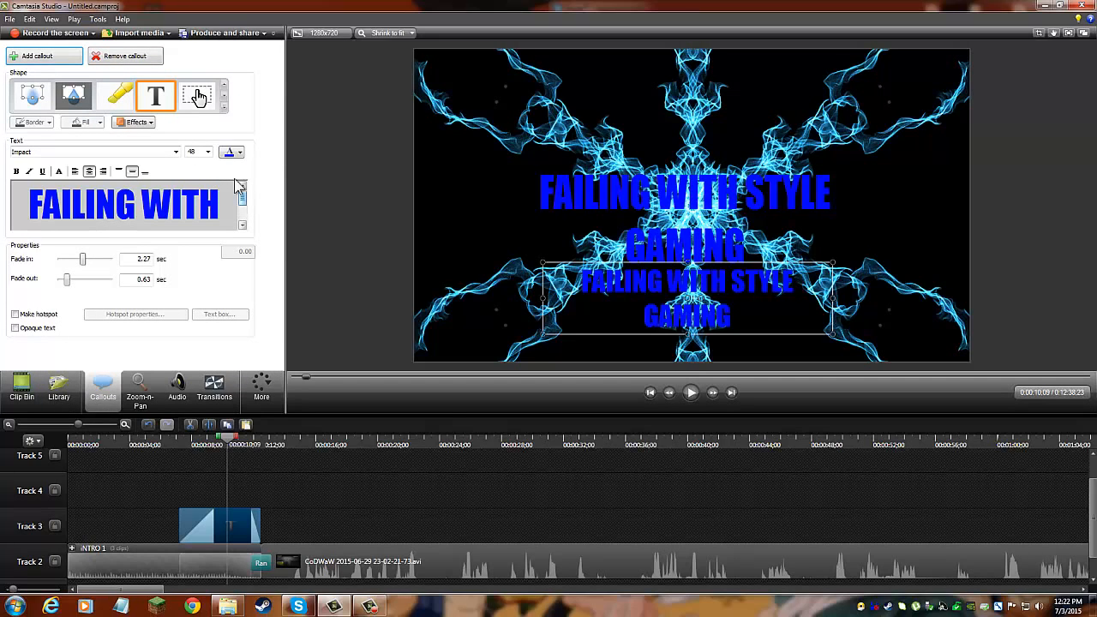
left_click(224, 86)
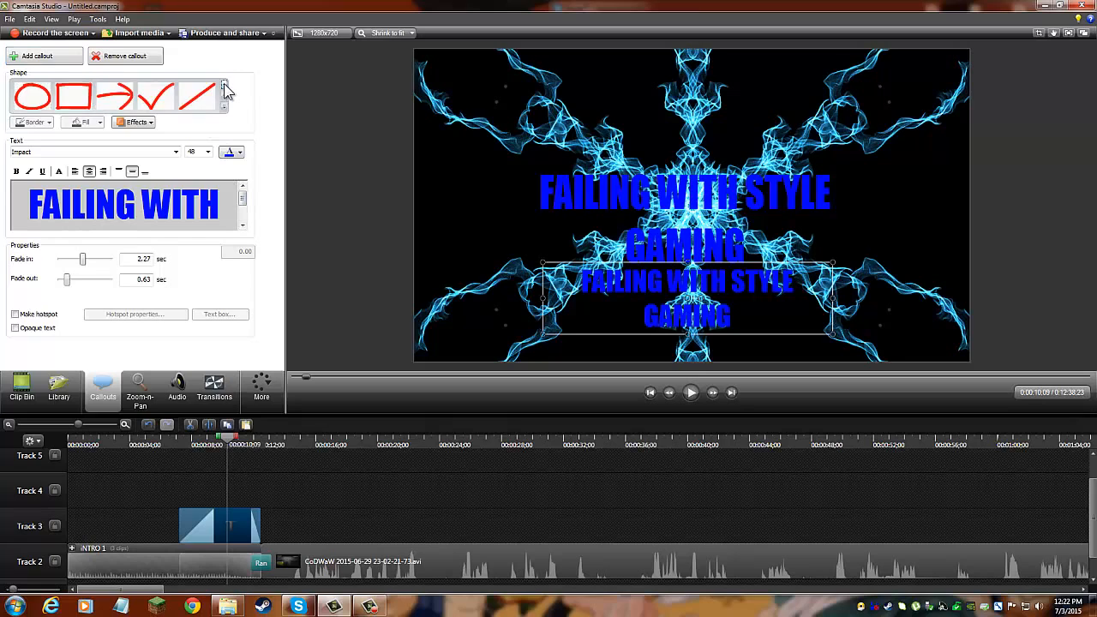
left_click(224, 85)
left_click(208, 101)
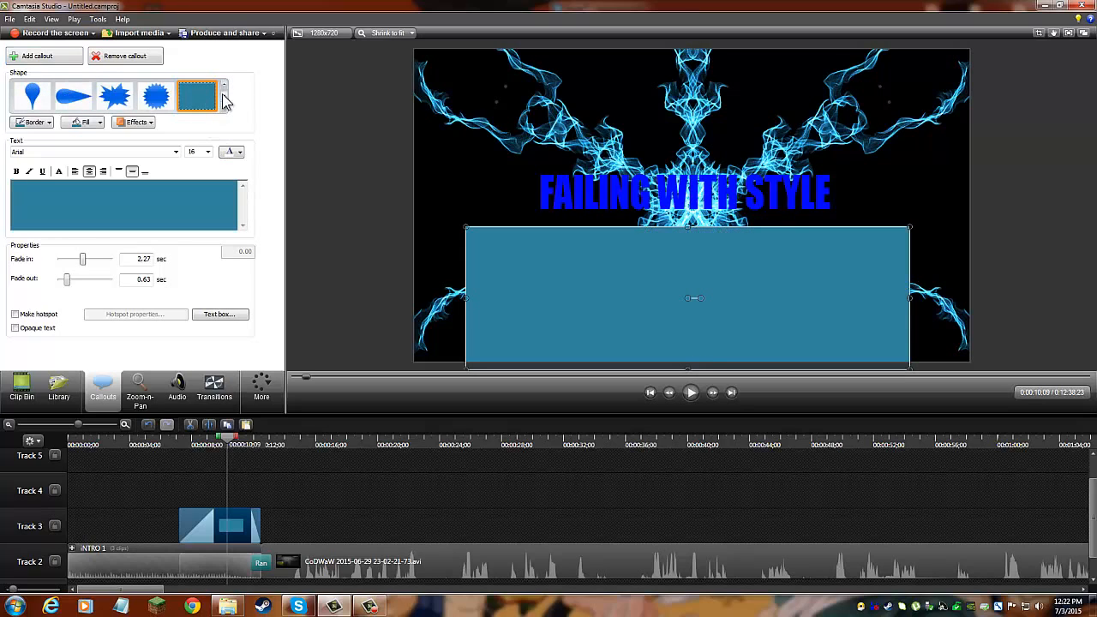
left_click(224, 86)
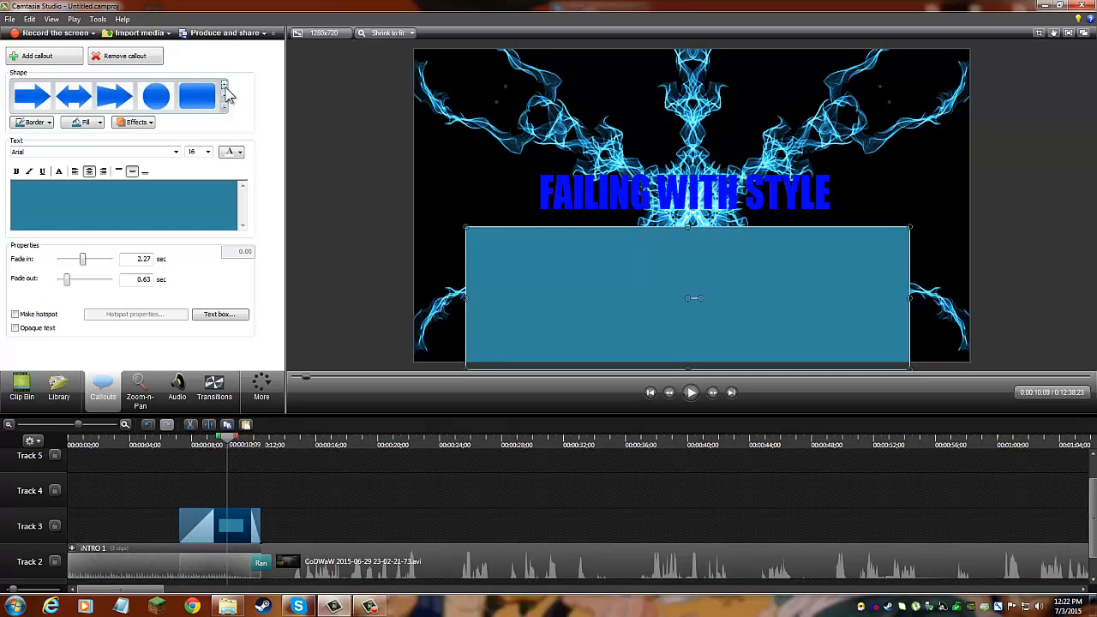
left_click(156, 96)
left_click(197, 96)
left_click(100, 100)
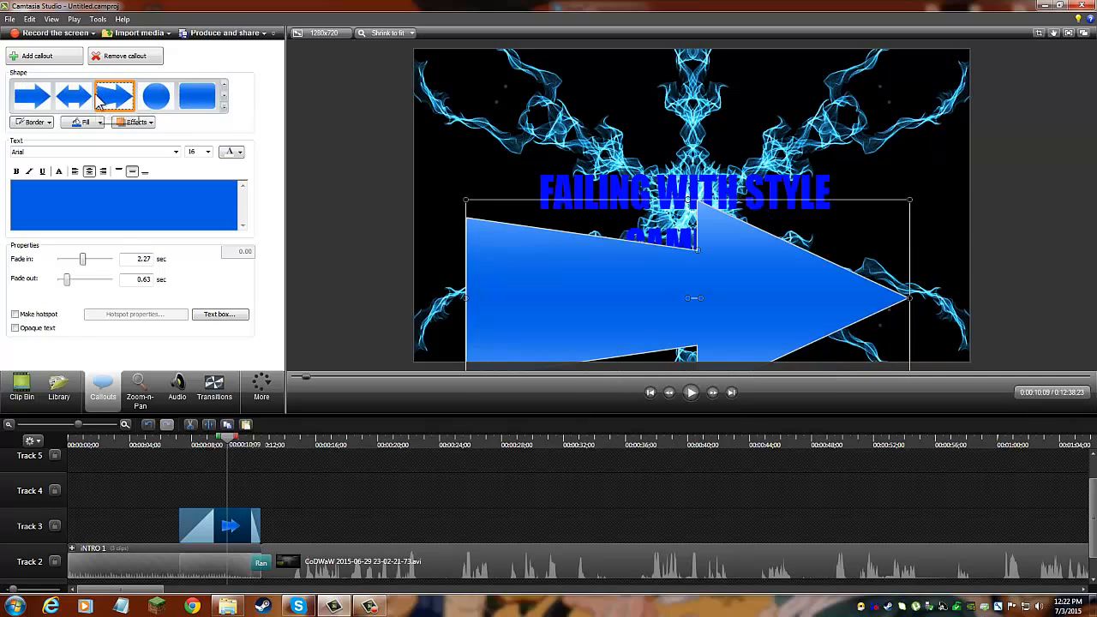
left_click(74, 96)
left_click(39, 94)
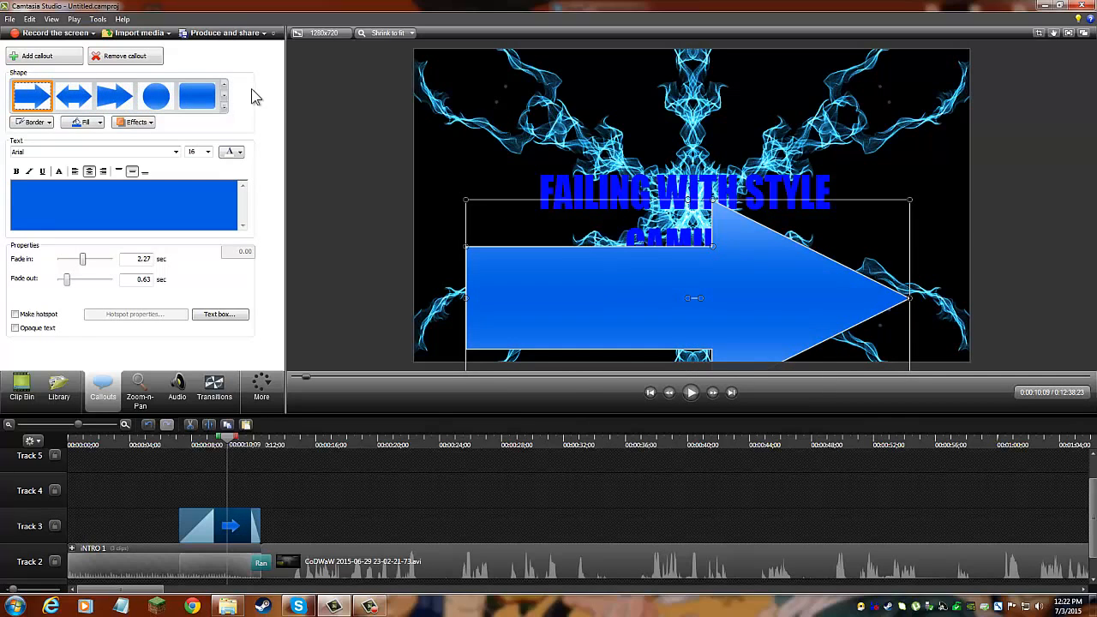
Step: Look through the remaining callout shapes and return the title copy to the plain Text shape
left_click(226, 99)
left_click(226, 99)
left_click(225, 99)
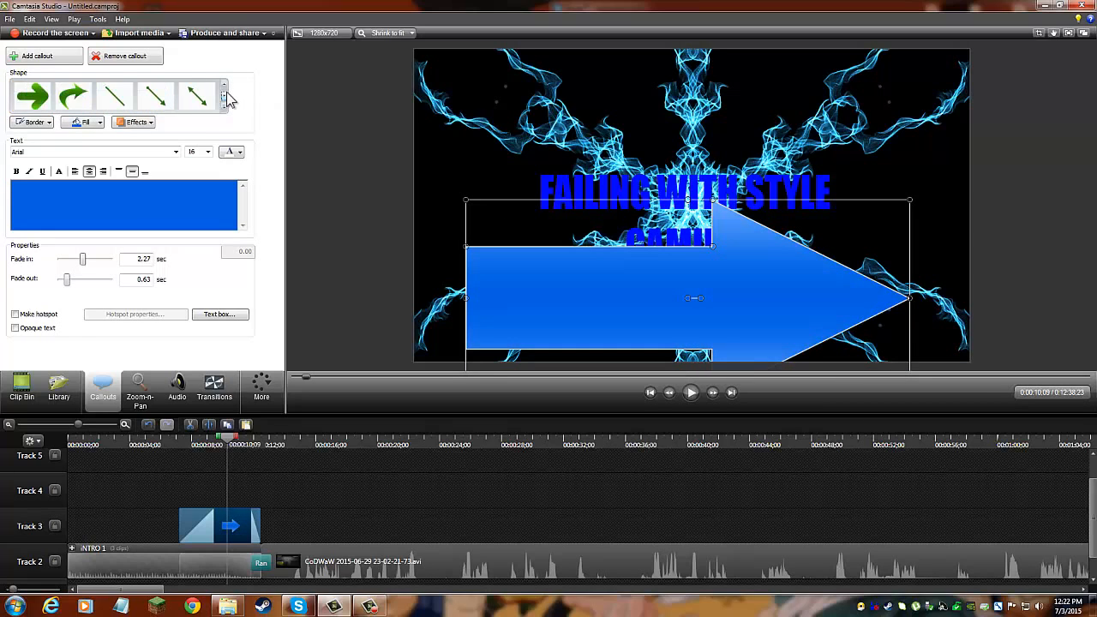
left_click(225, 99)
left_click(225, 99)
left_click(225, 100)
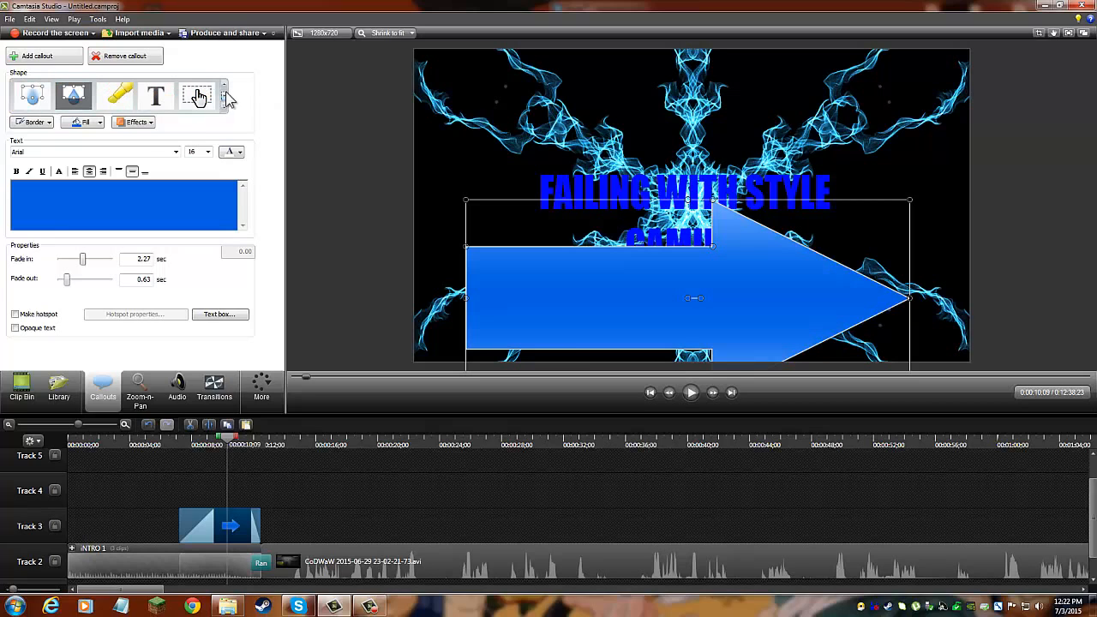
left_click(156, 98)
Step: Clear all the text from the title copy's callout
left_click_drag(222, 205, 8, 206)
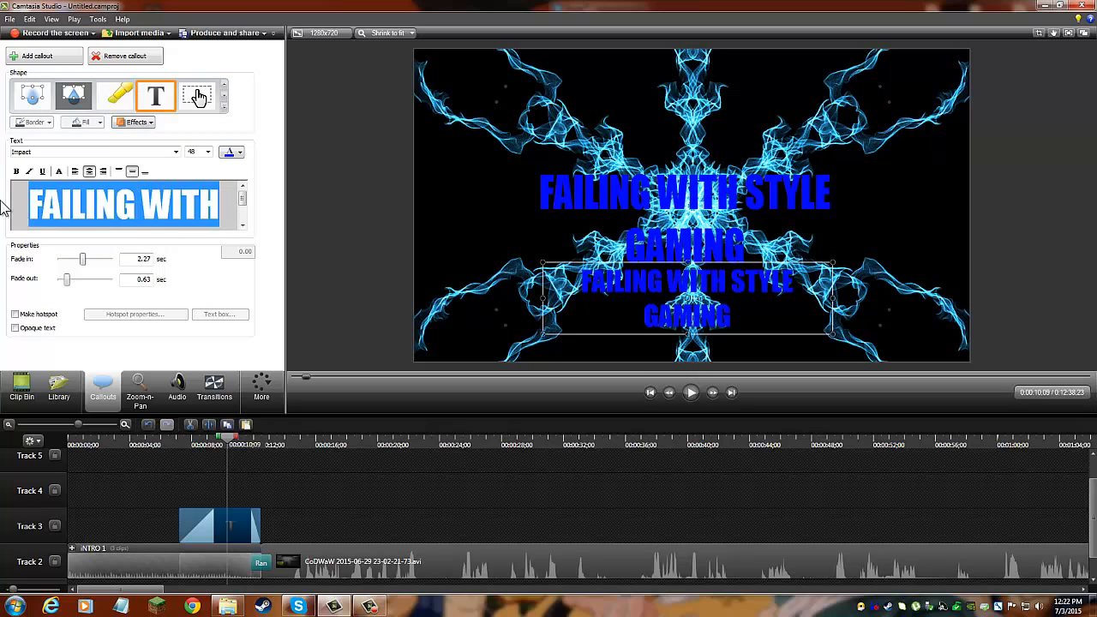
key("BackSpace")
key("BackSpace")
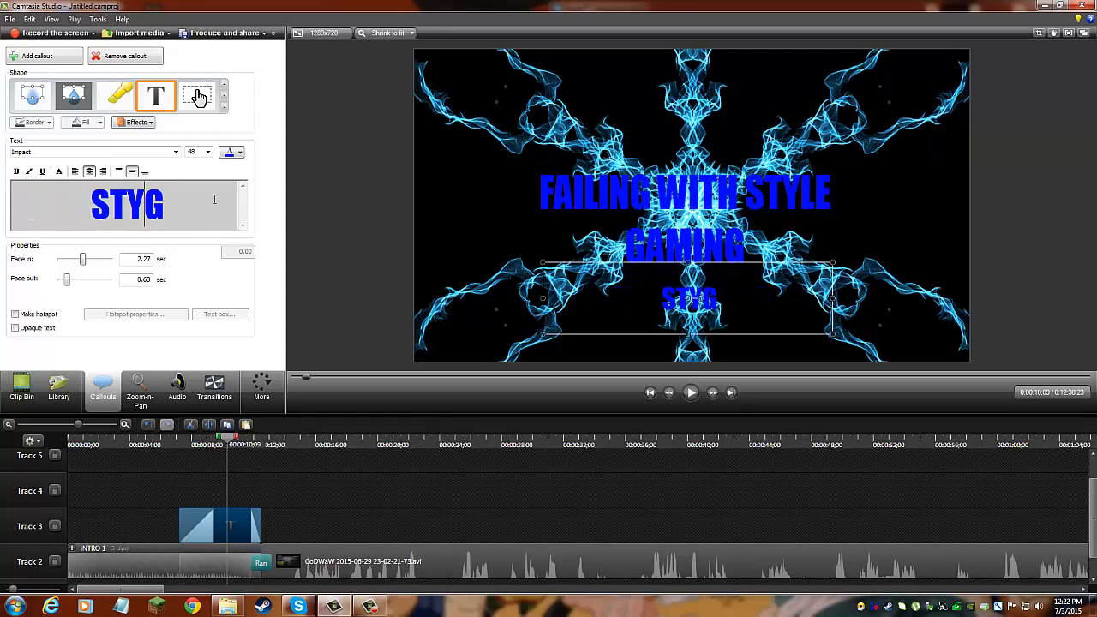
left_click_drag(190, 206, 106, 210)
key("BackSpace")
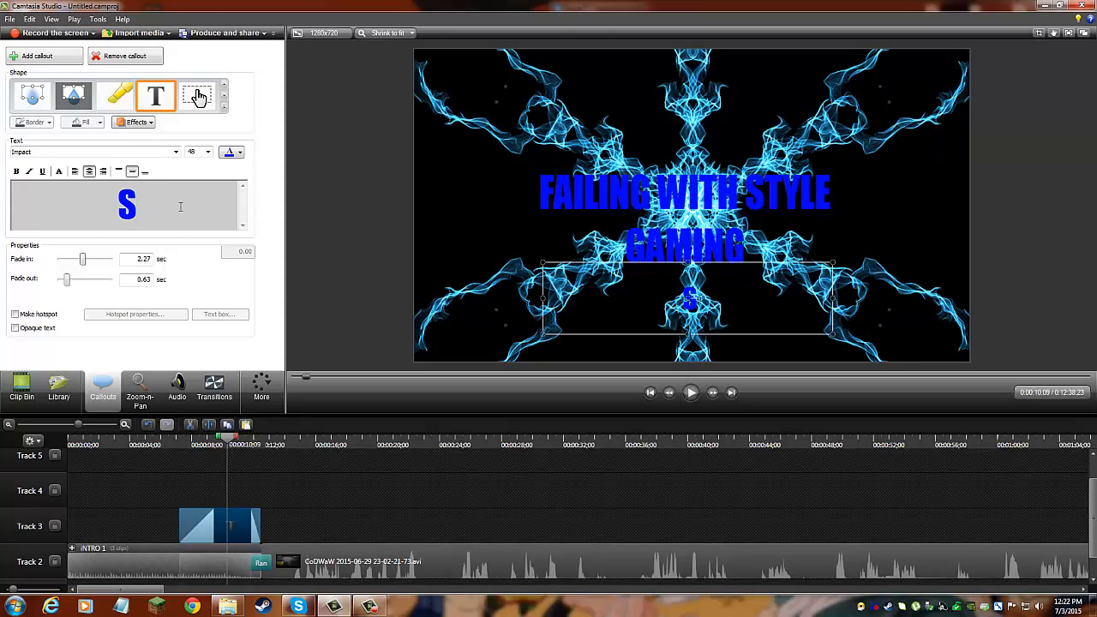
key("BackSpace")
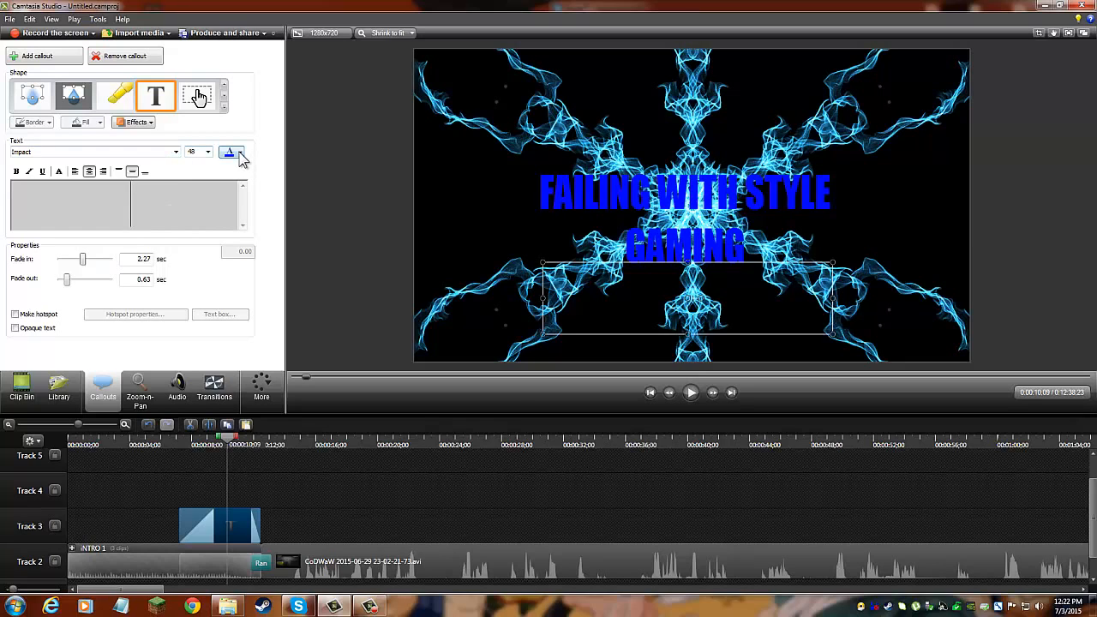
Step: Try Stencil Std on the emptied callout and set its font to Terminal
left_click(175, 152)
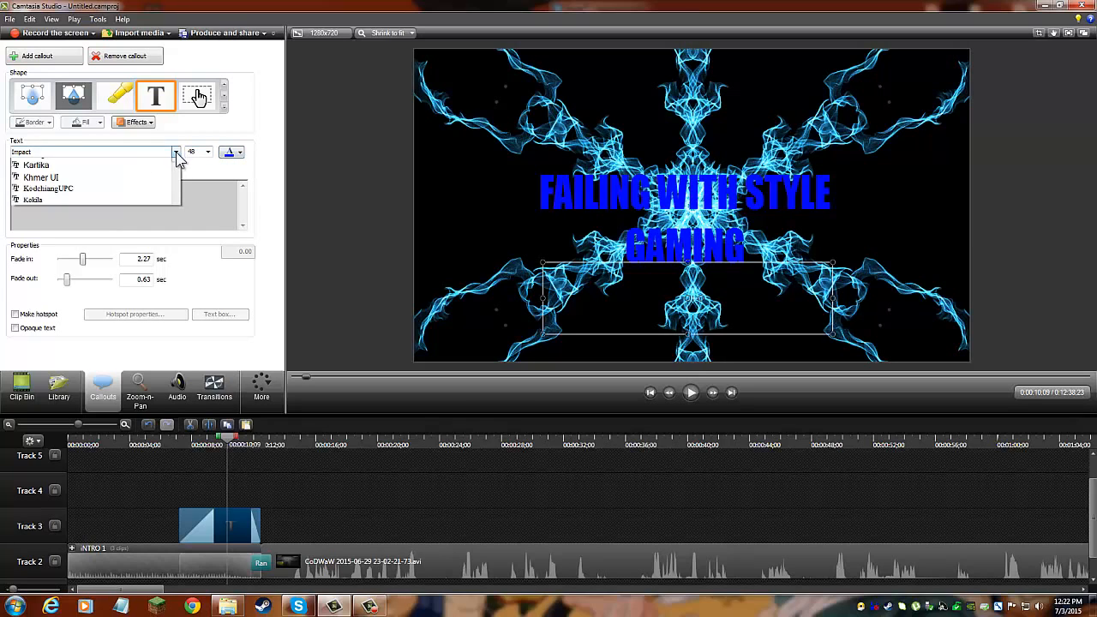
scroll(109, 257, "down", 2)
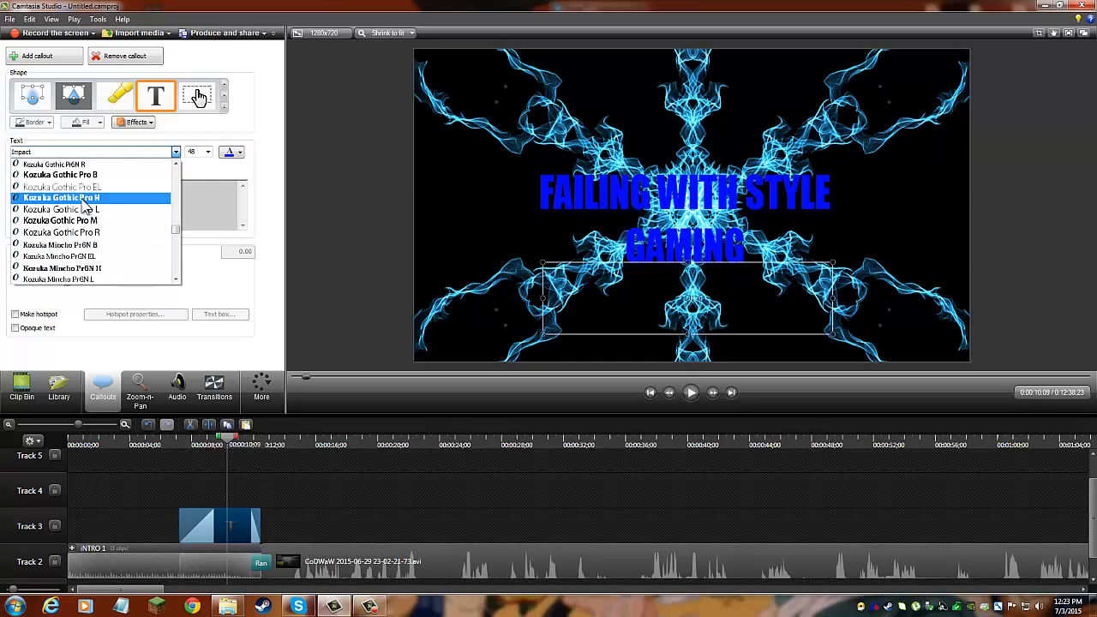
scroll(83, 206, "down", 8)
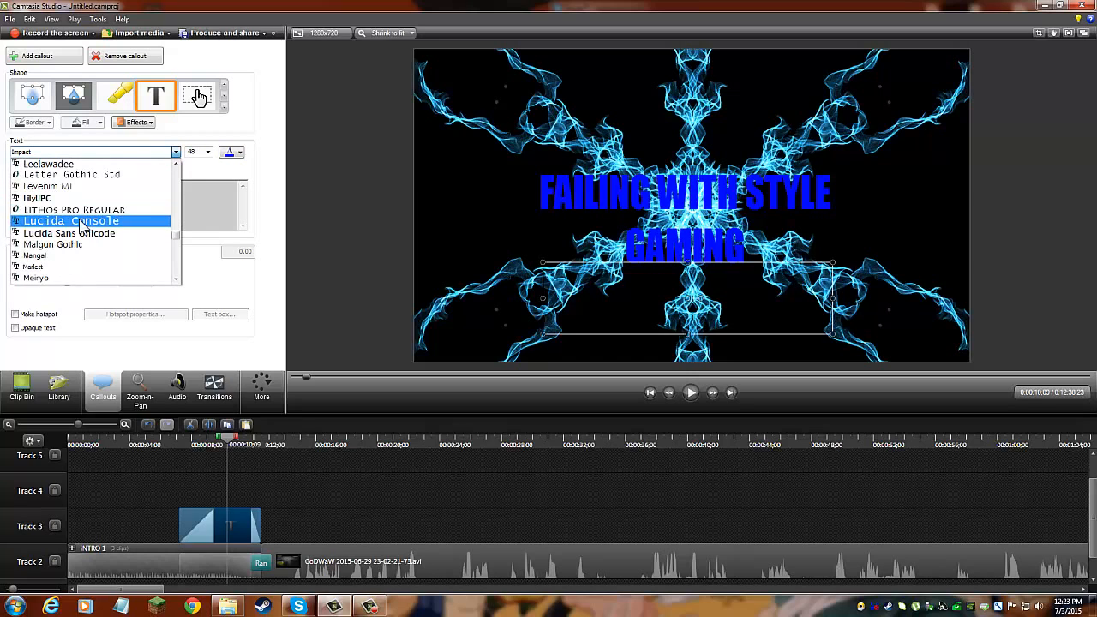
scroll(81, 225, "down", 7)
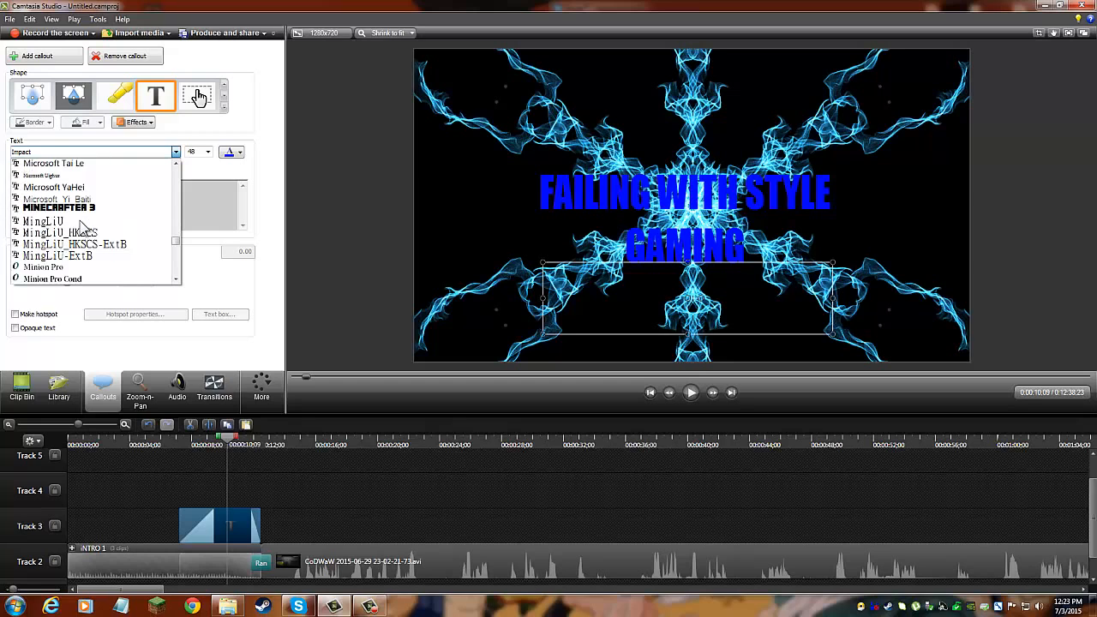
scroll(81, 224, "down", 7)
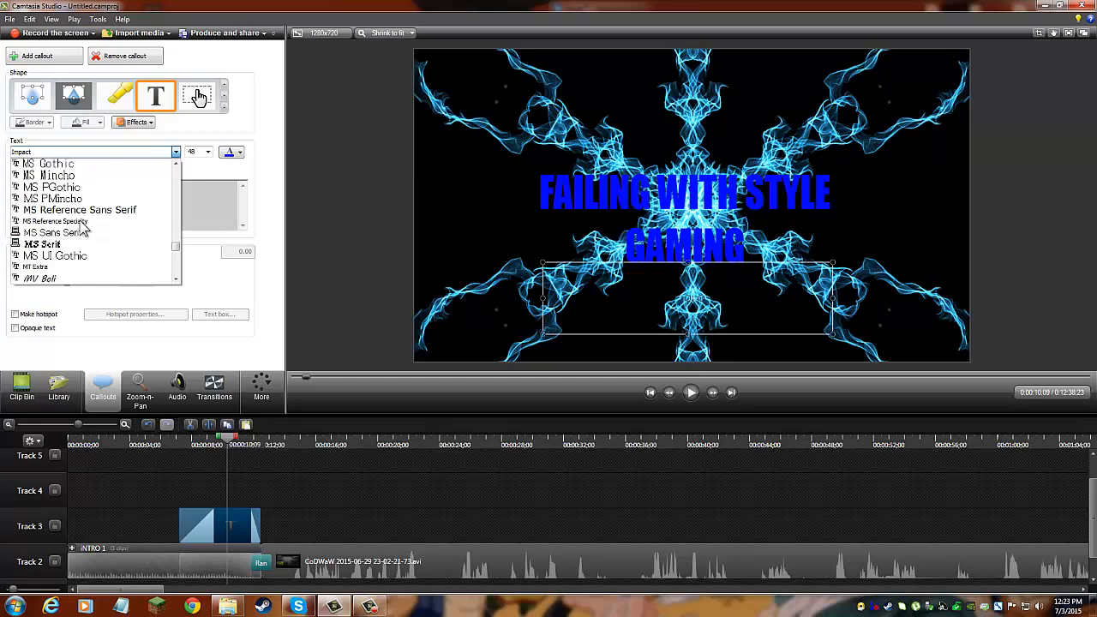
scroll(81, 226, "down", 8)
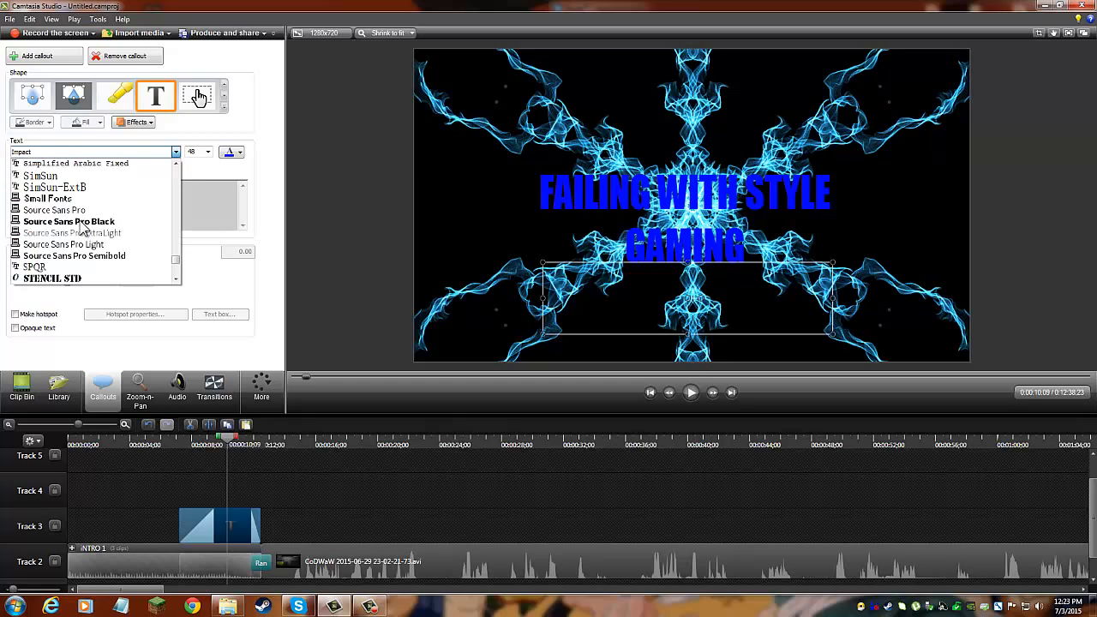
scroll(81, 226, "down", 3)
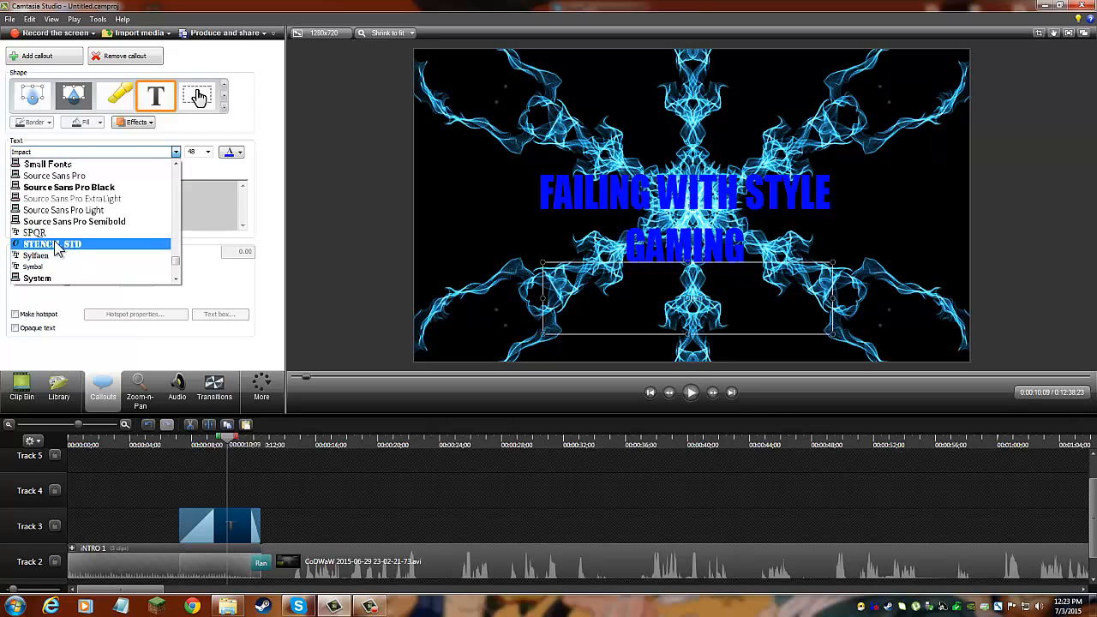
left_click(54, 244)
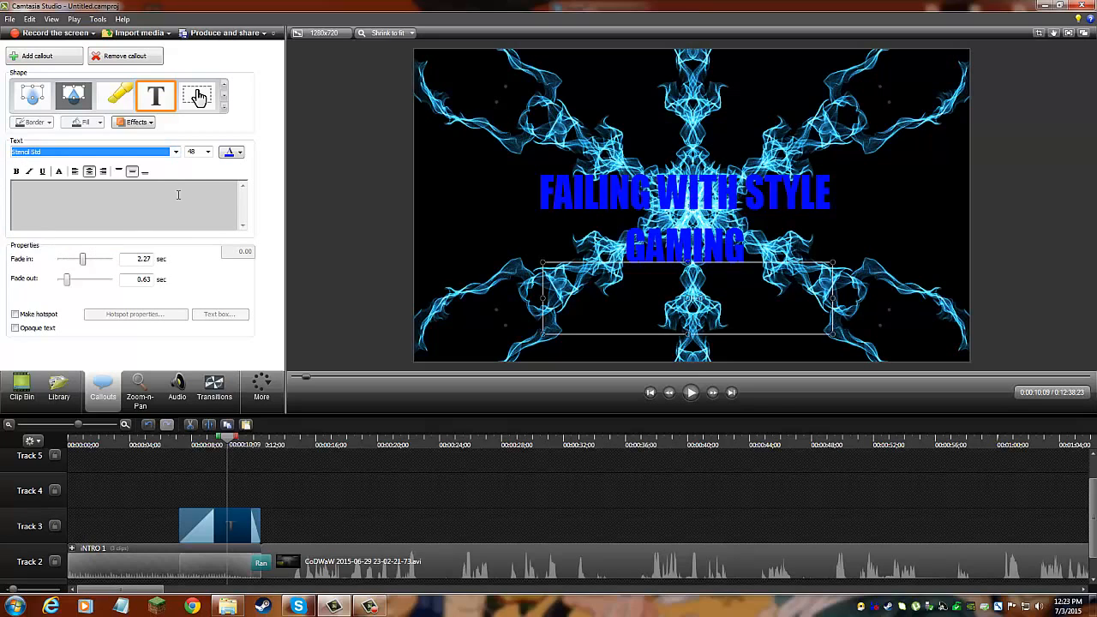
left_click(176, 152)
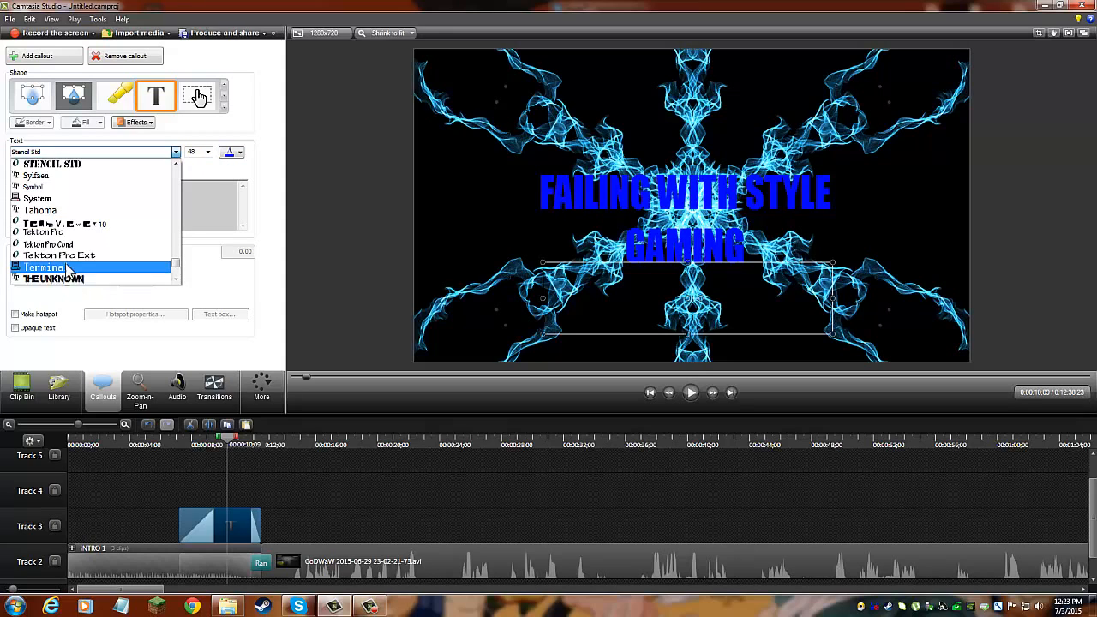
left_click(74, 269)
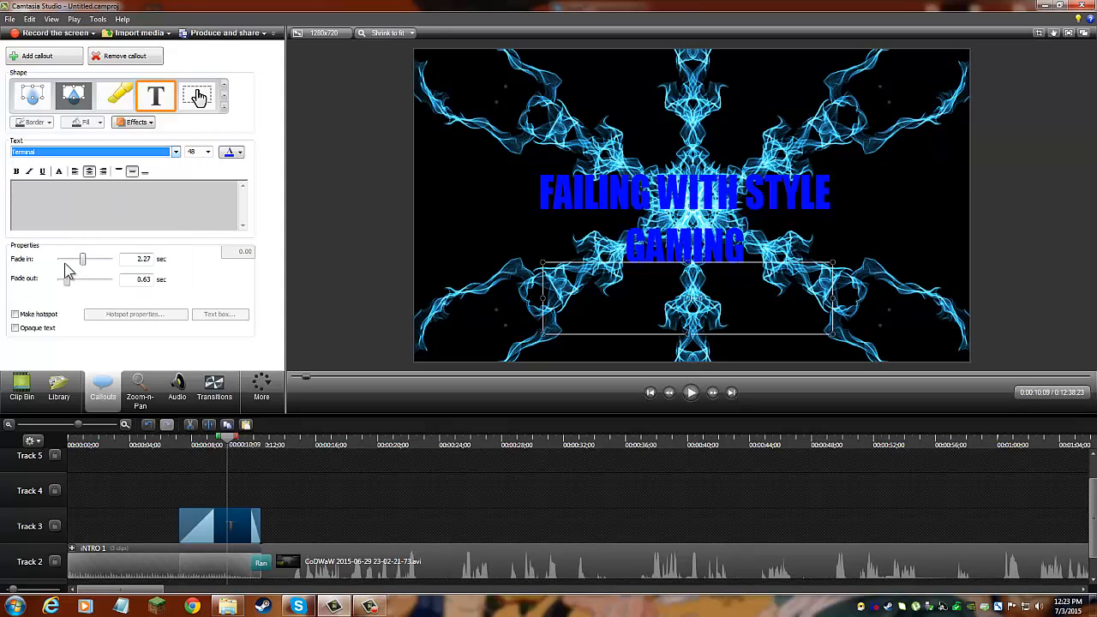
Step: Try purple as the callout's text colour with short test entries and erase them
left_click(238, 154)
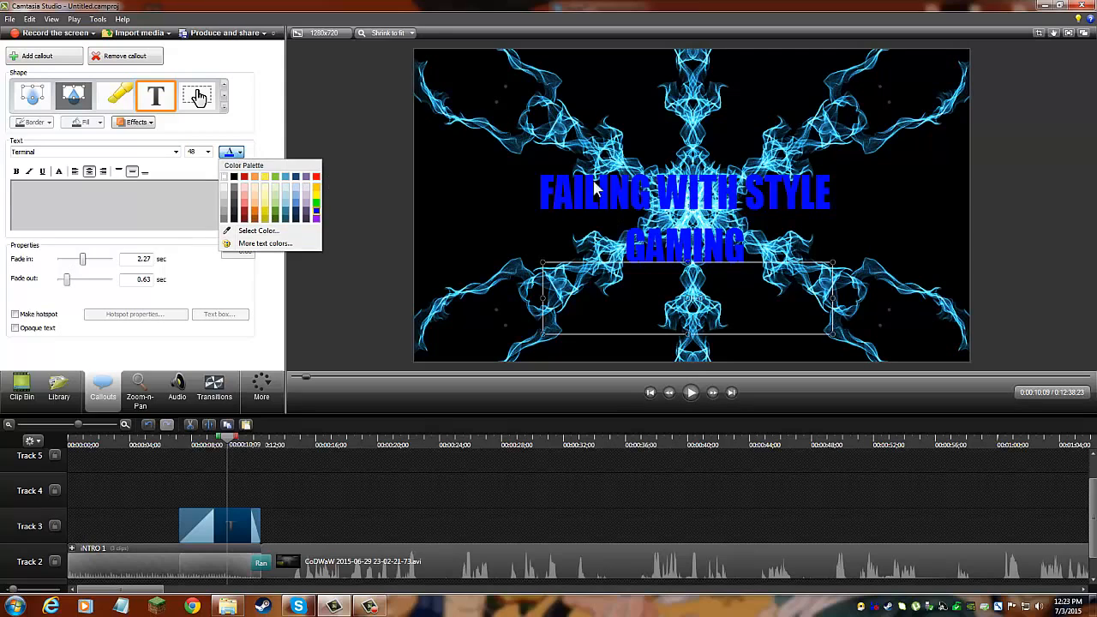
left_click(316, 219)
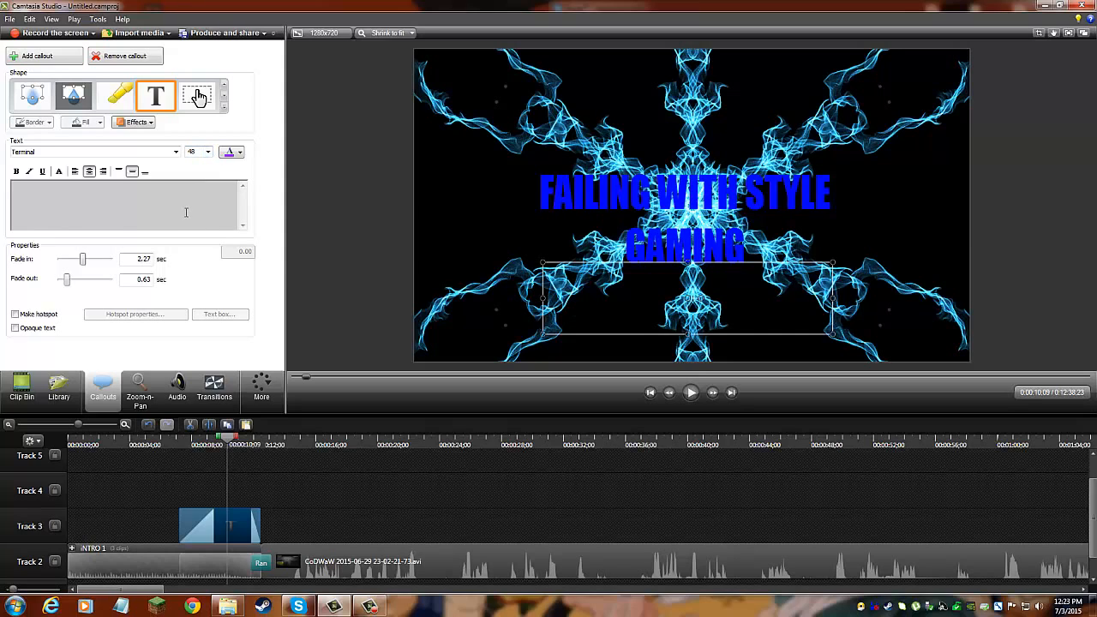
type("h")
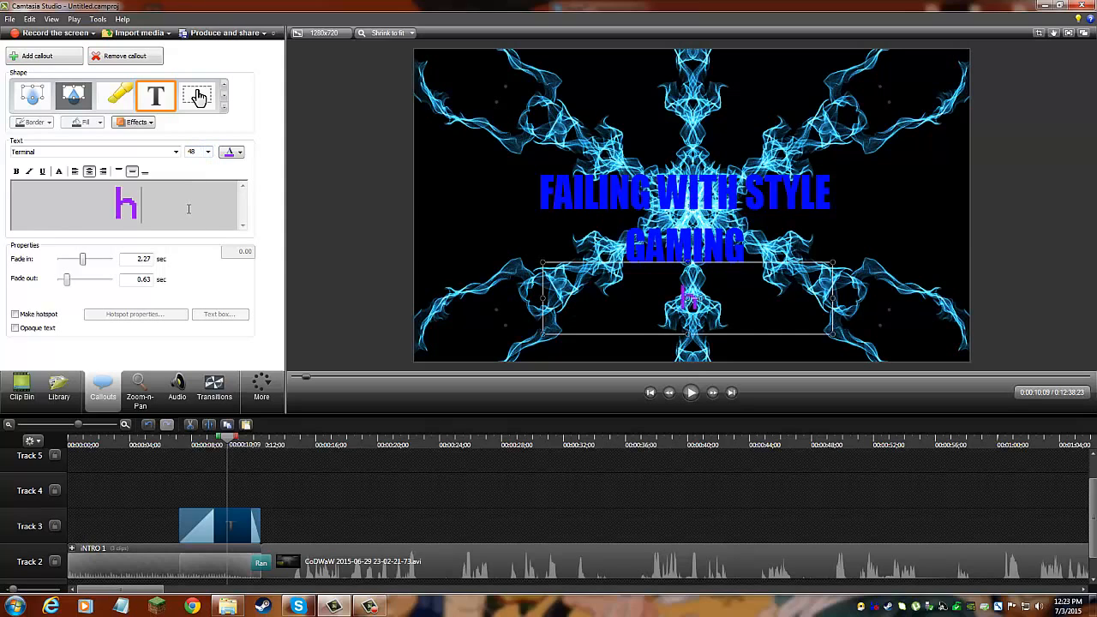
type("aaa")
key("BackSpace")
key("BackSpace")
key("BackSpace")
key("BackSpace")
type("DJA")
key("BackSpace")
key("BackSpace")
key("BackSpace")
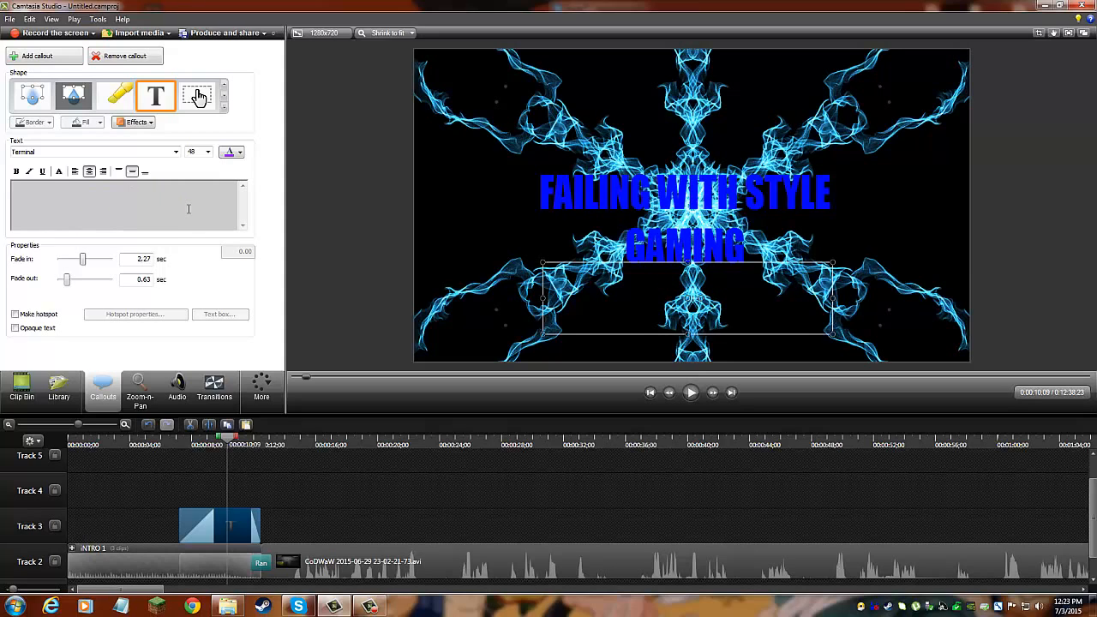
Step: Set the callout's text colour to red, test it with a few letters and erase them
left_click(238, 152)
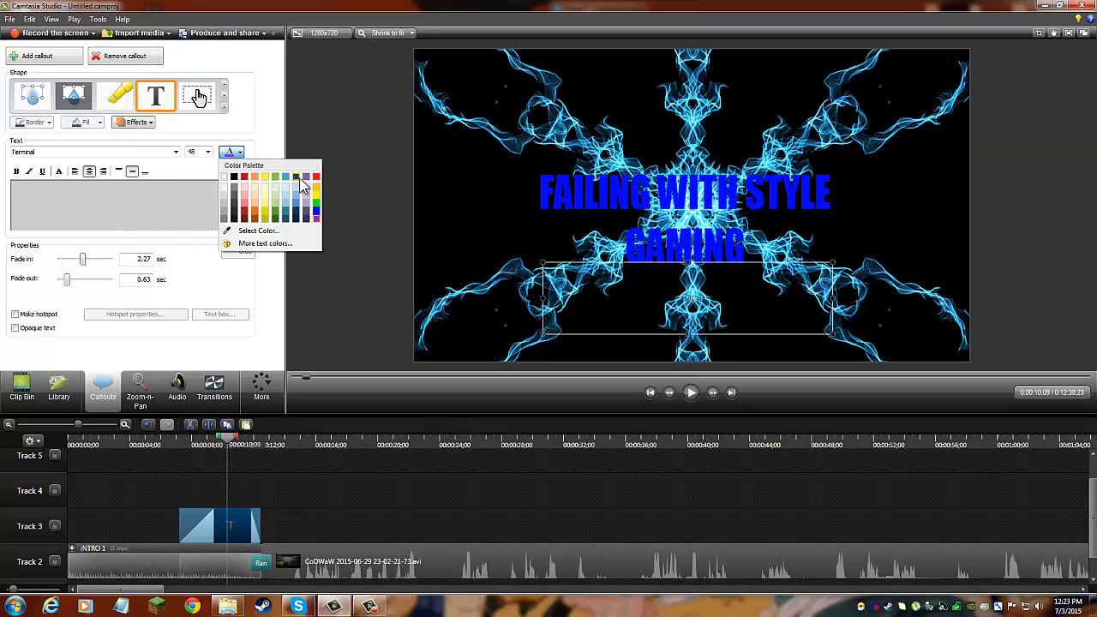
left_click(316, 178)
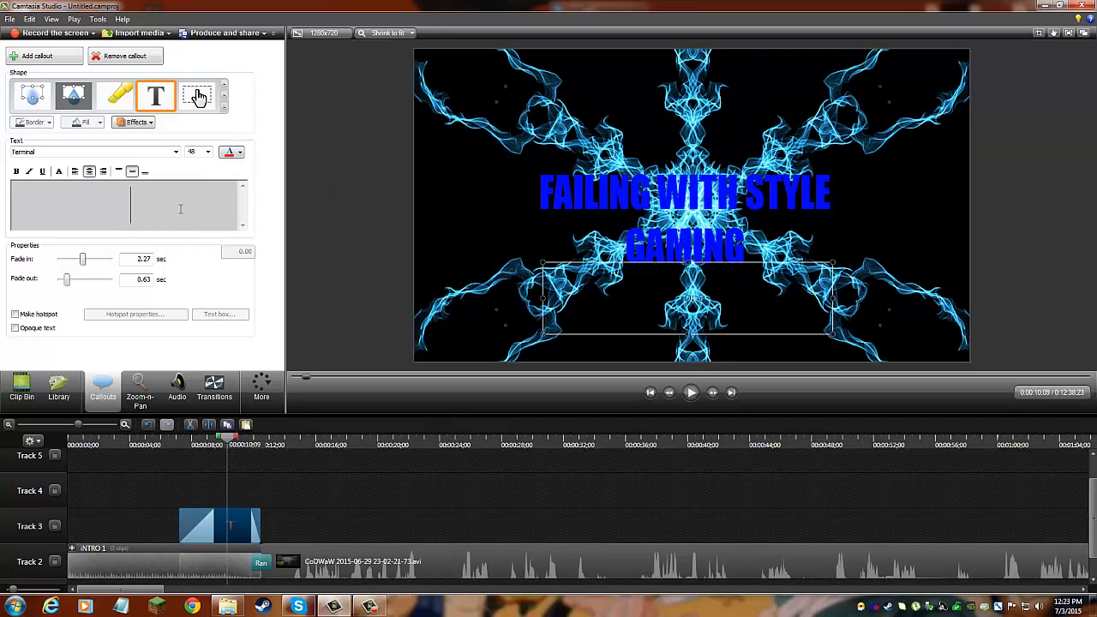
type("DHJ")
key("BackSpace")
key("BackSpace")
key("BackSpace")
Step: Enter "CLICK HERE TO SEE ANOTHER VIDEO" in the callout and make its text box taller to fit all three lines
type("CLICK")
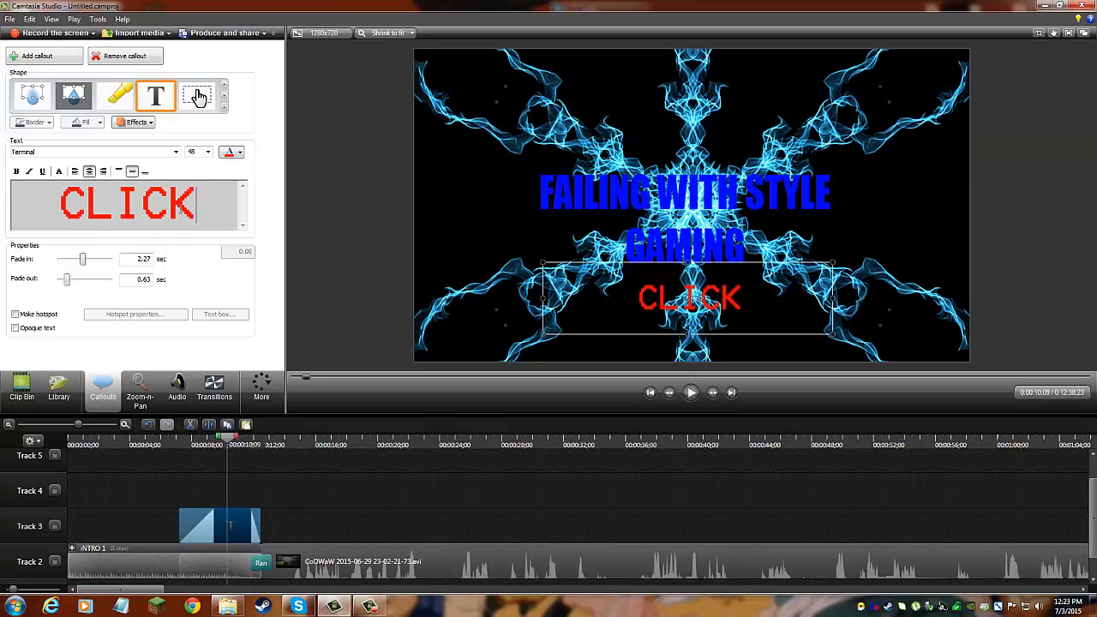
type(" HER")
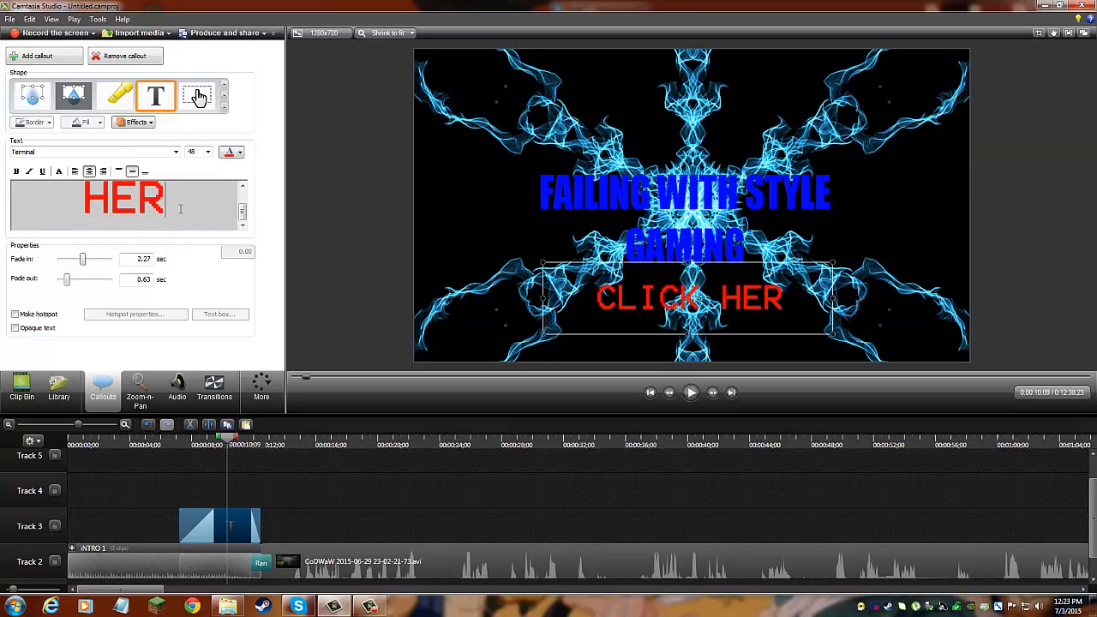
type("E TO SEE")
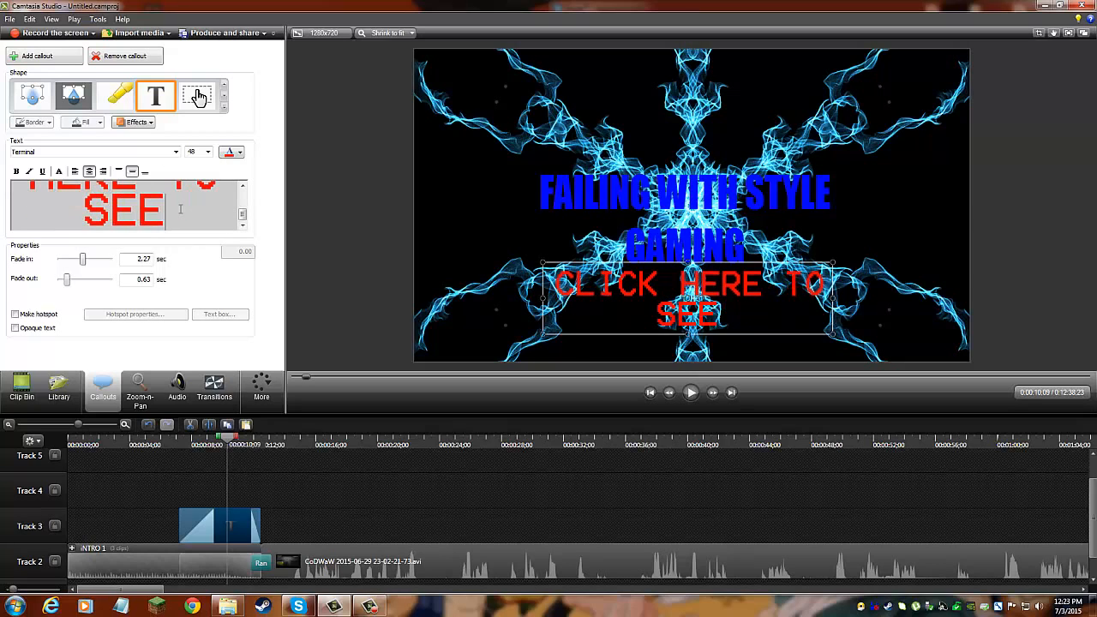
type(" ANOTHER")
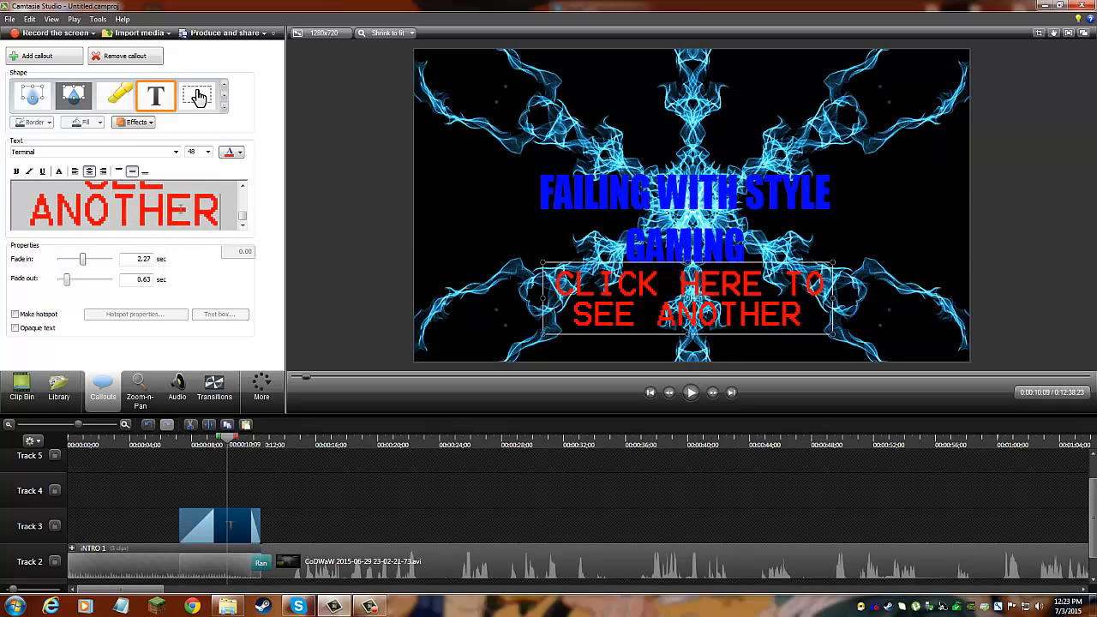
type(" VIDEO")
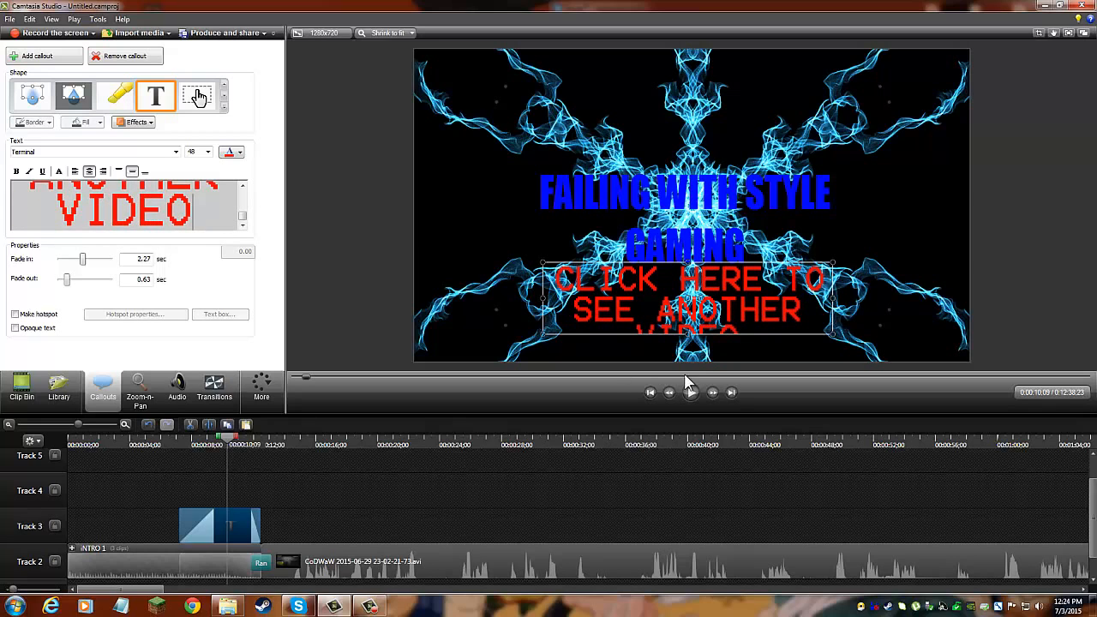
mouse_move(836, 338)
left_mouse_down()
mouse_move(846, 351)
mouse_move(836, 359)
left_mouse_up()
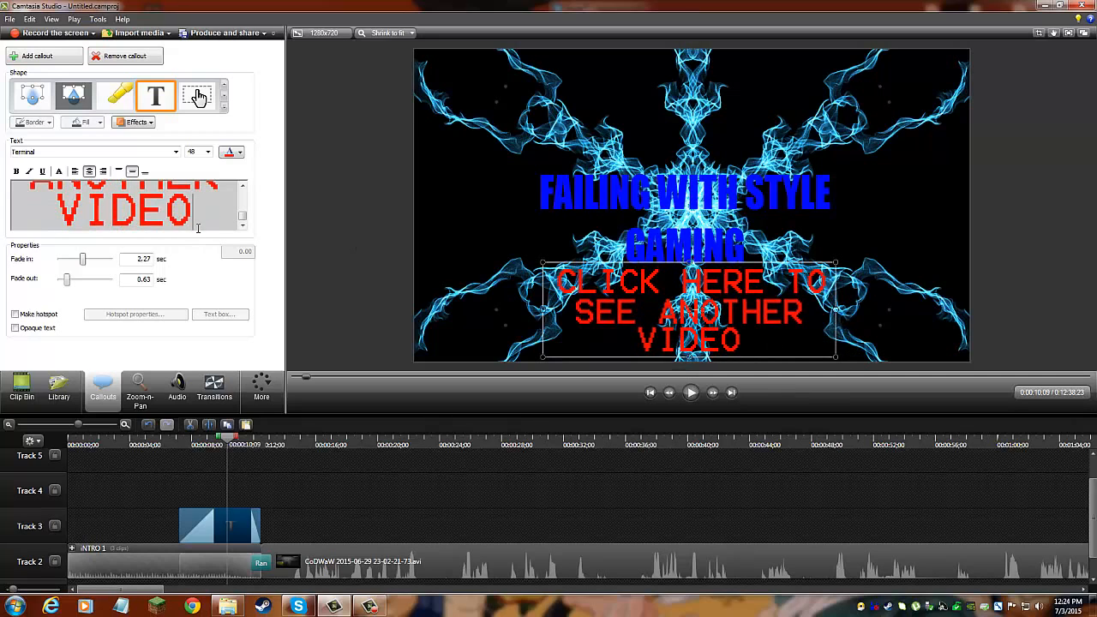
Step: Shorten the callout's text to "CLICK HERE"
key("BackSpace")
key("BackSpace")
key("BackSpace")
key("BackSpace")
key("BackSpace")
key("BackSpace")
key("BackSpace")
key("BackSpace")
key("BackSpace")
key("BackSpace")
key("BackSpace")
key("BackSpace")
key("BackSpace")
key("BackSpace")
key("BackSpace")
key("BackSpace")
key("BackSpace")
key("BackSpace")
key("BackSpace")
key("BackSpace")
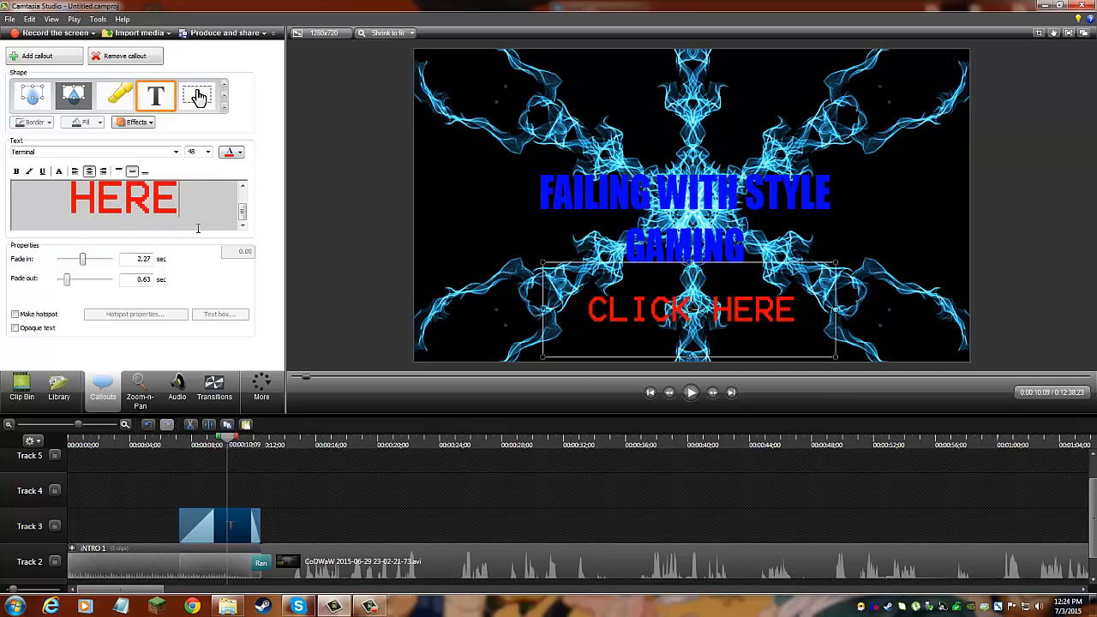
Step: Replace the red callout's text with "You Should Be Watching." and deselect the callout
key("BackSpace")
key("BackSpace")
key("BackSpace")
key("BackSpace")
key("BackSpace")
key("BackSpace")
key("BackSpace")
key("BackSpace")
key("BackSpace")
key("BackSpace")
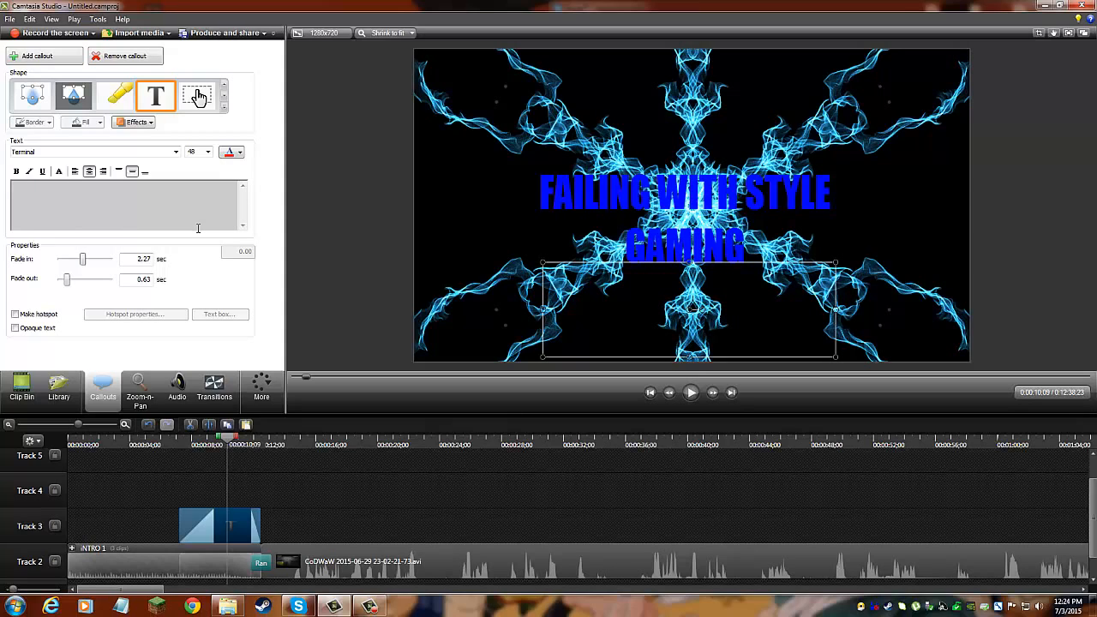
type("You")
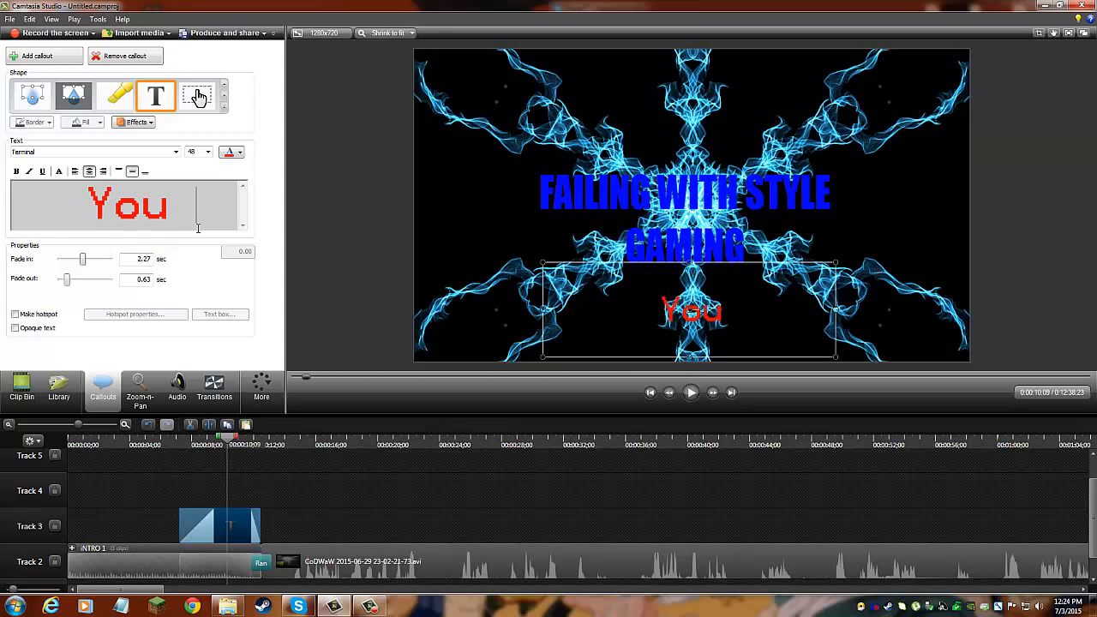
type(" Should B")
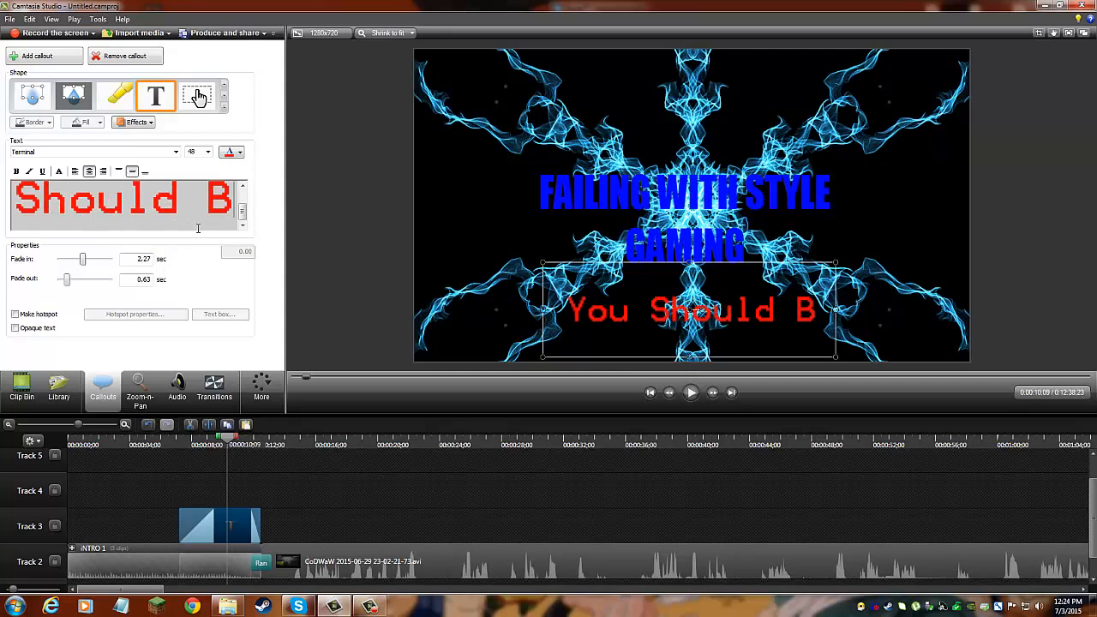
type("e Wa")
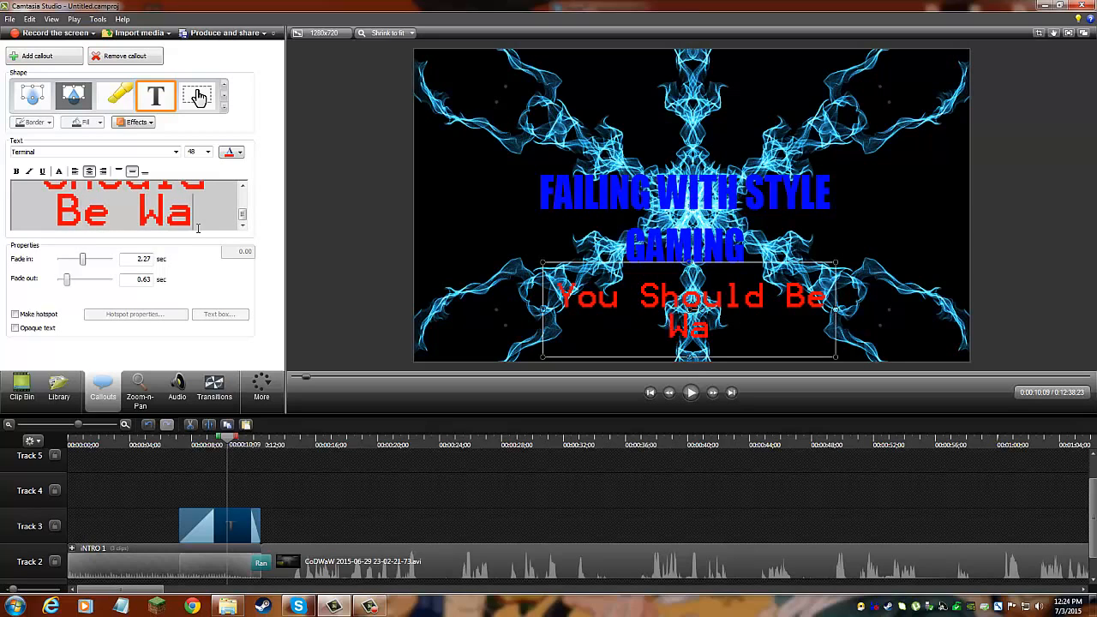
type("tching")
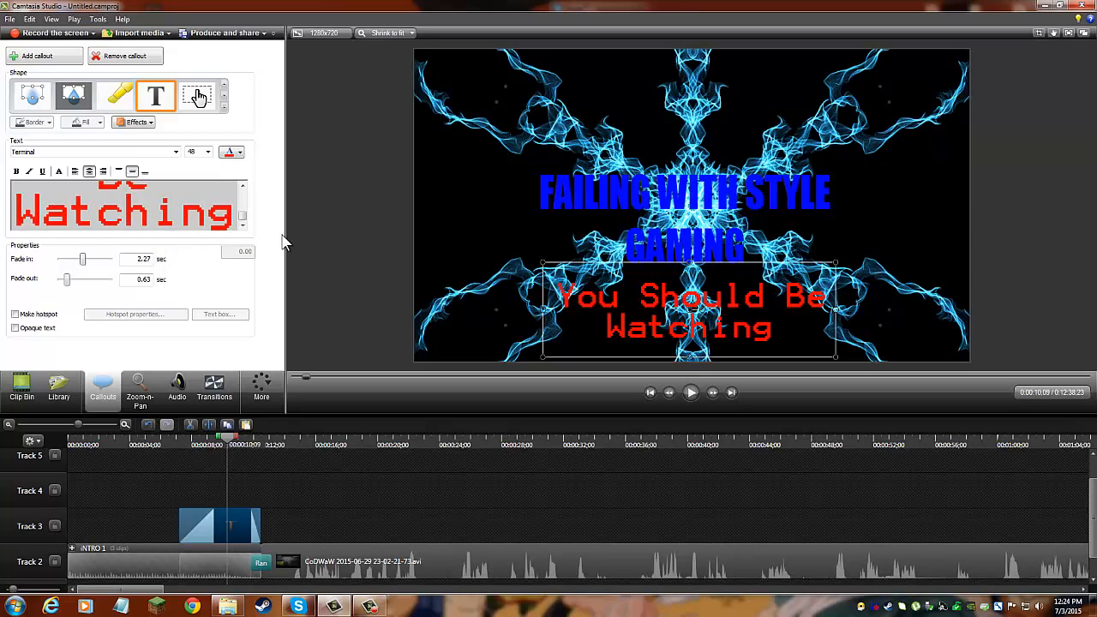
type(".")
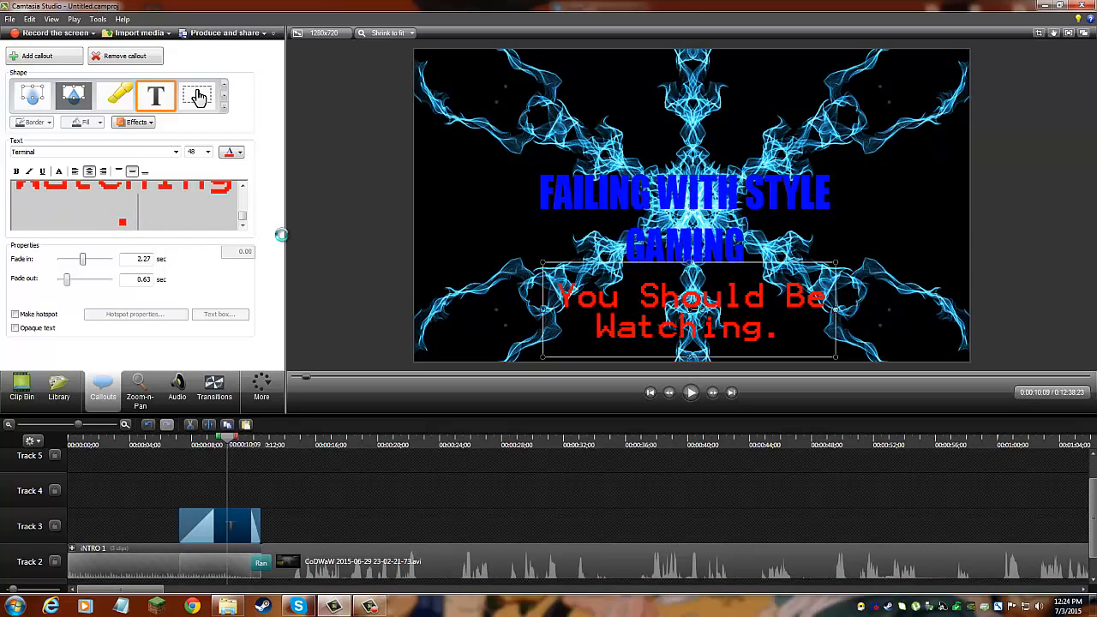
left_click(851, 229)
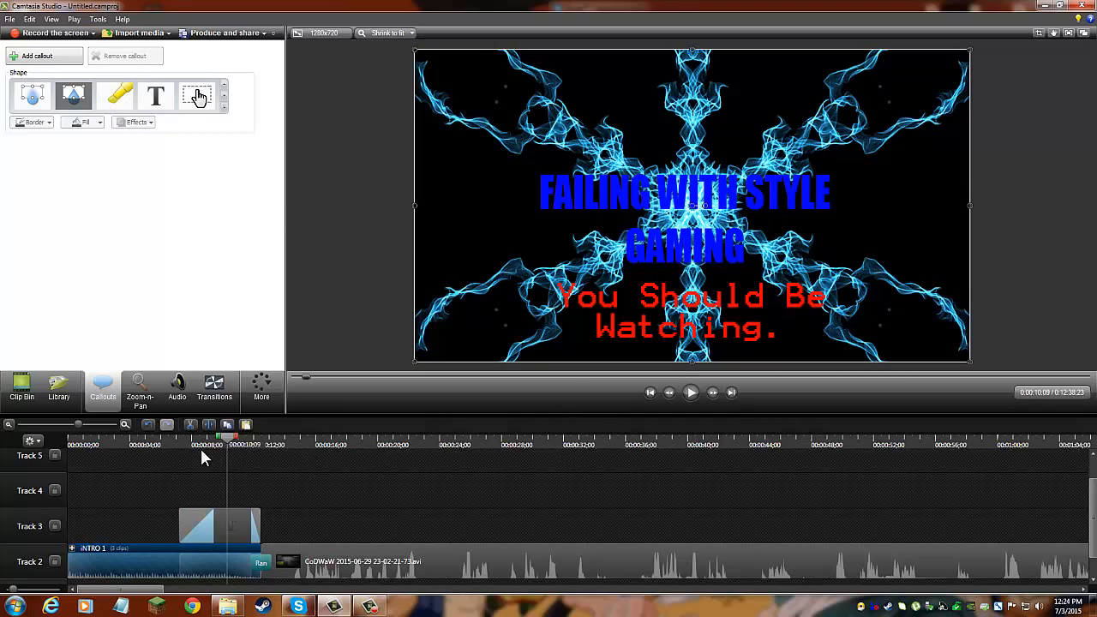
Step: Play the intro from about five seconds in to preview how the red callout fades in
left_click_drag(229, 446, 156, 444)
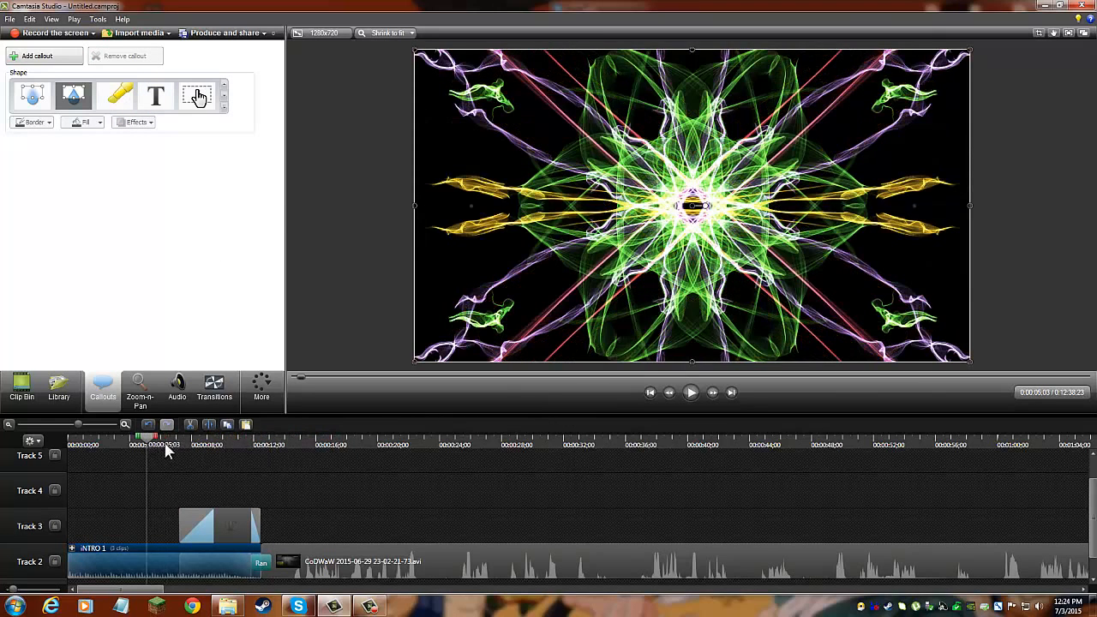
left_click(693, 399)
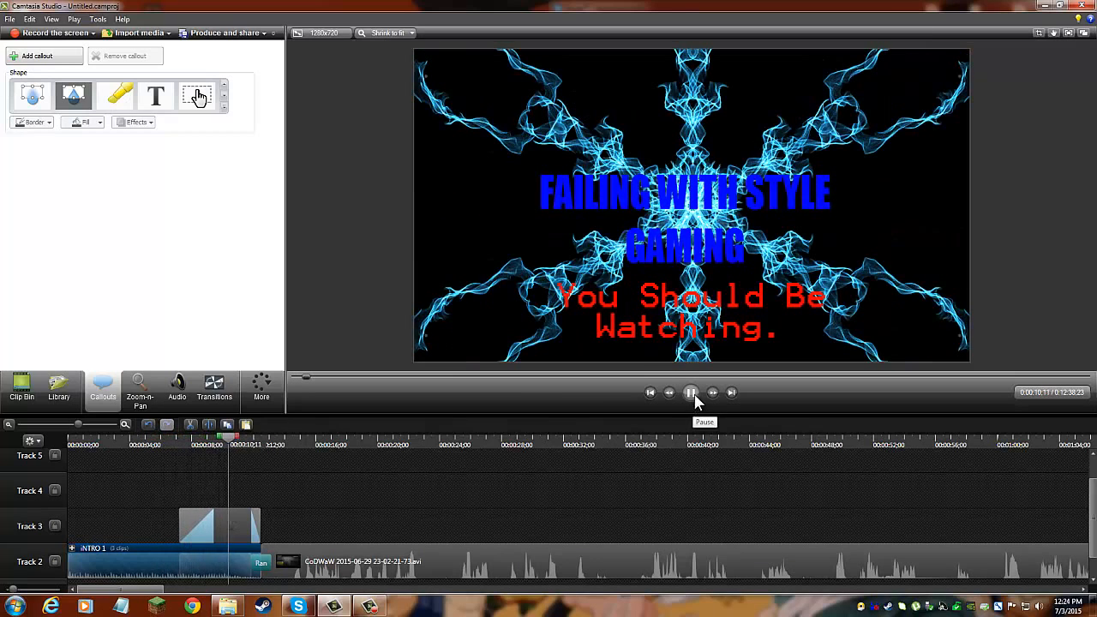
left_click(691, 392)
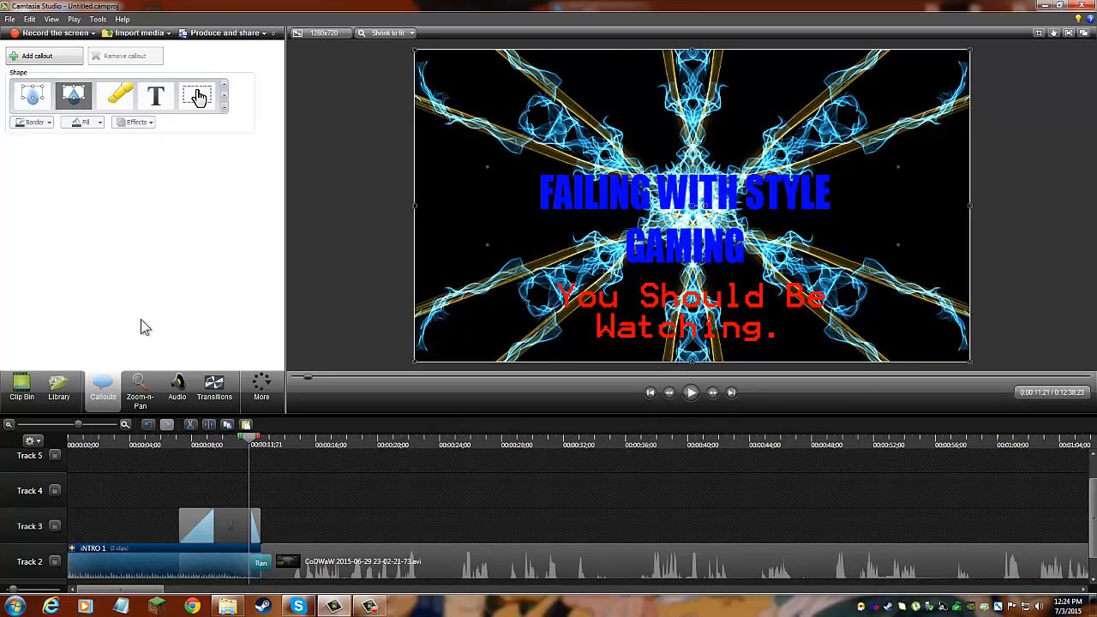
Step: Lengthen the red callout's fade-in to 3.20 seconds and trim the start of its clip on Track 3 back to about seven seconds
left_click(198, 530)
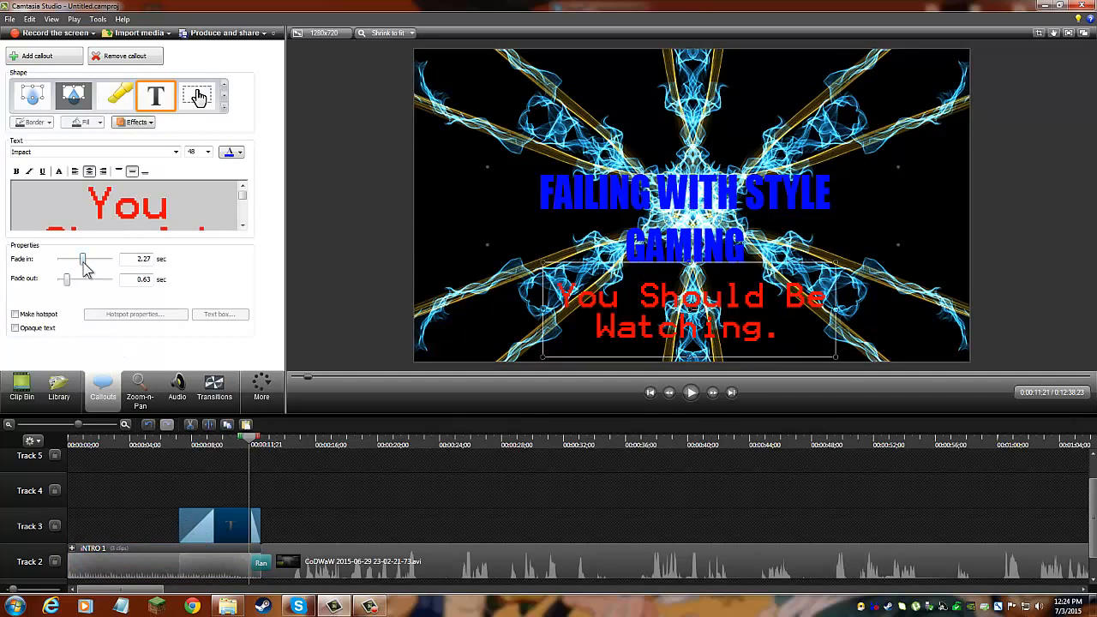
left_click_drag(84, 259, 96, 261)
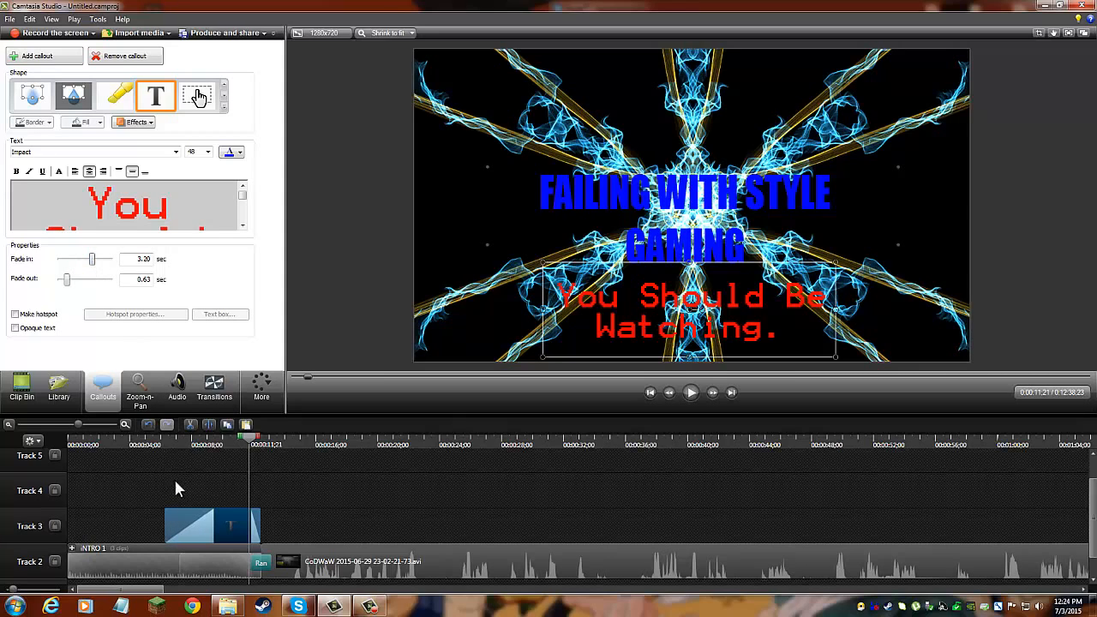
left_click_drag(166, 529, 181, 528)
Step: Try a 0.33-second fade-out on the red callout, extend its clip to the end of the intro and preview it
left_click_drag(67, 281, 64, 280)
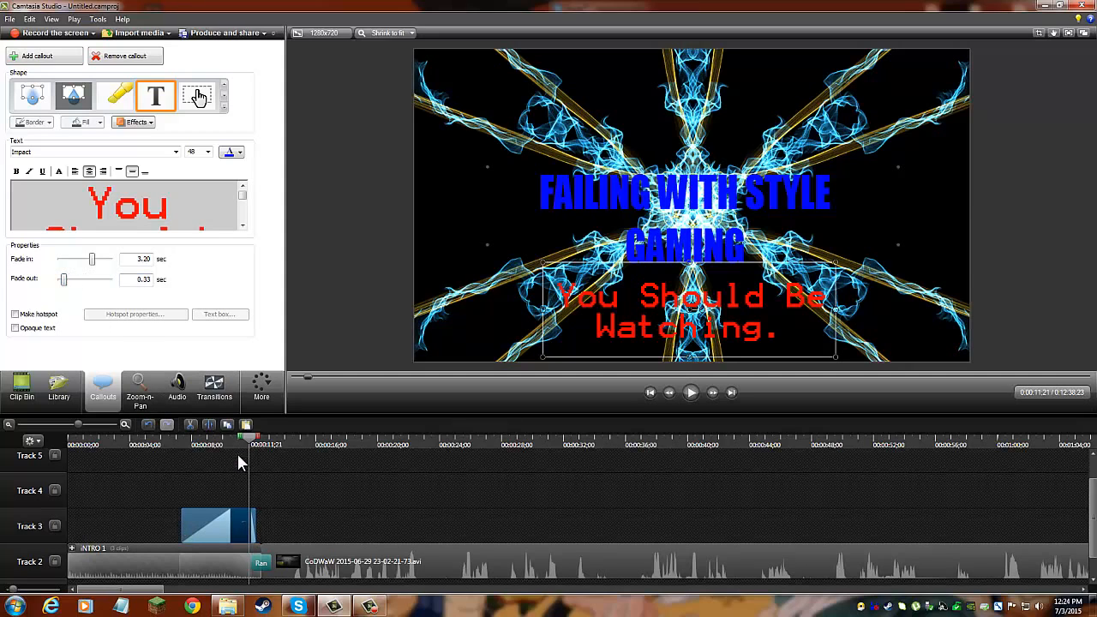
left_click_drag(254, 519, 261, 519)
left_click(690, 394)
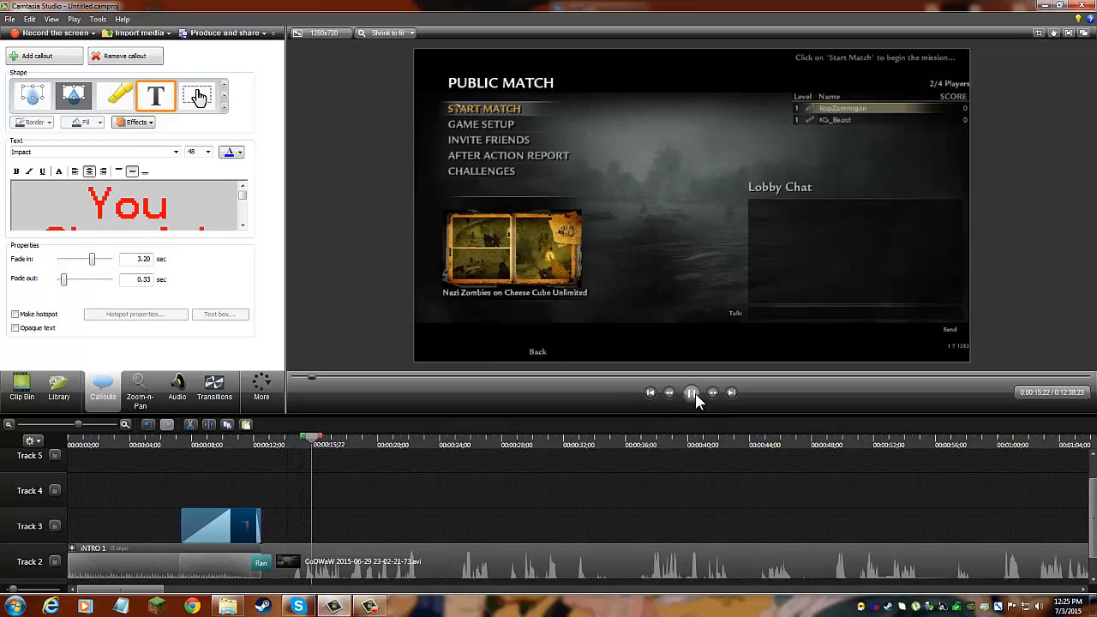
left_click(691, 392)
Step: Try a 1.93-second fade-out on the red callout, trim its clip back to the intro's end and preview the fades
left_click(262, 446)
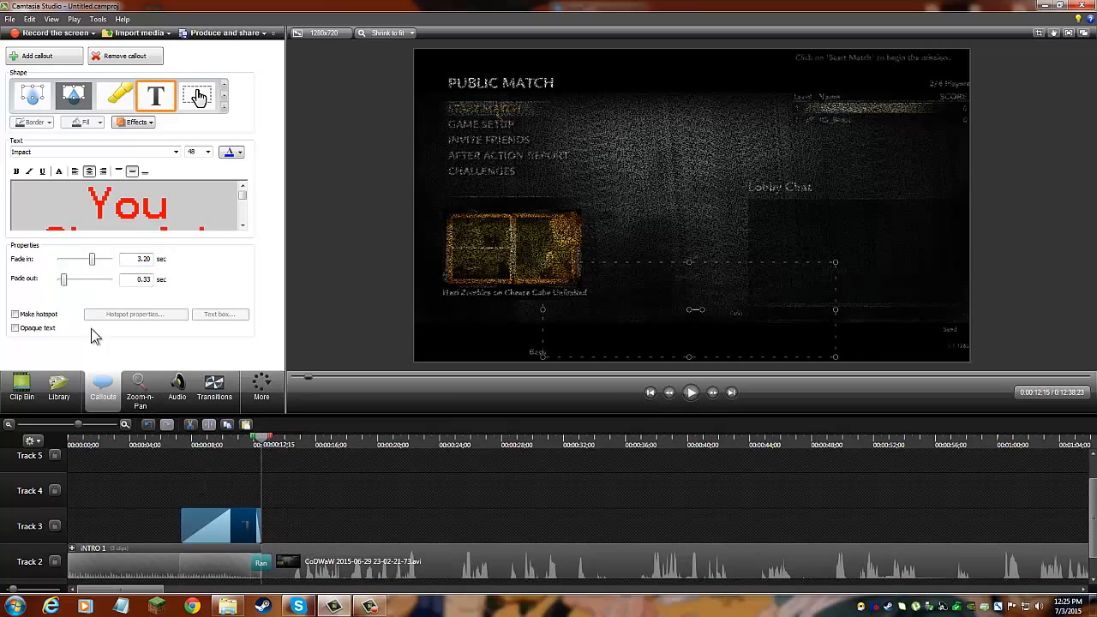
left_click_drag(66, 285, 82, 284)
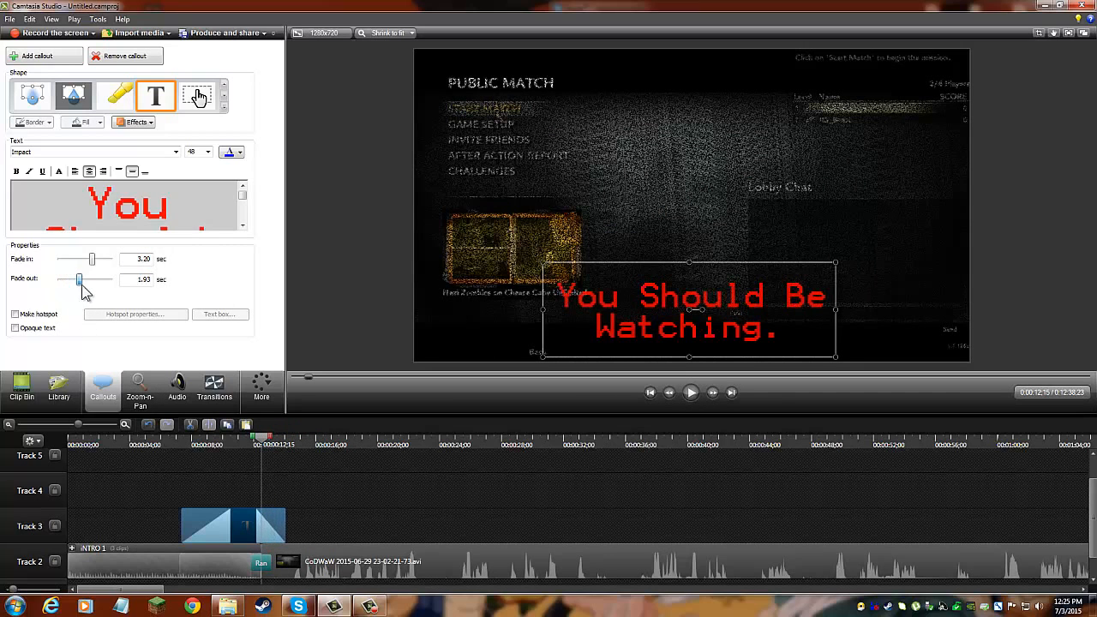
left_click_drag(284, 525, 255, 531)
left_click(167, 444)
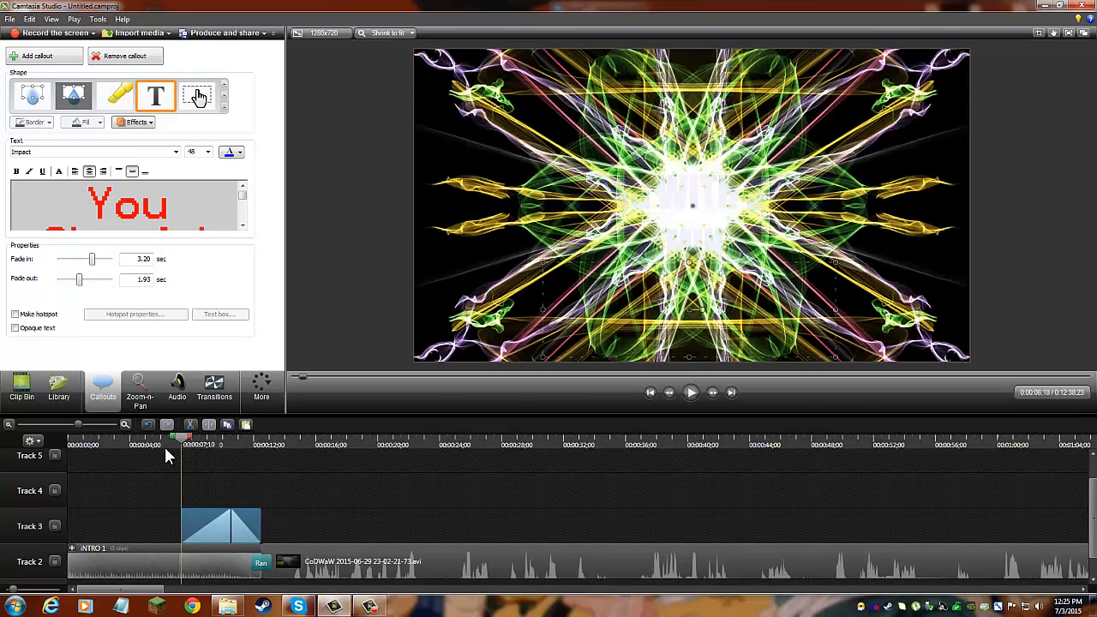
left_click(693, 394)
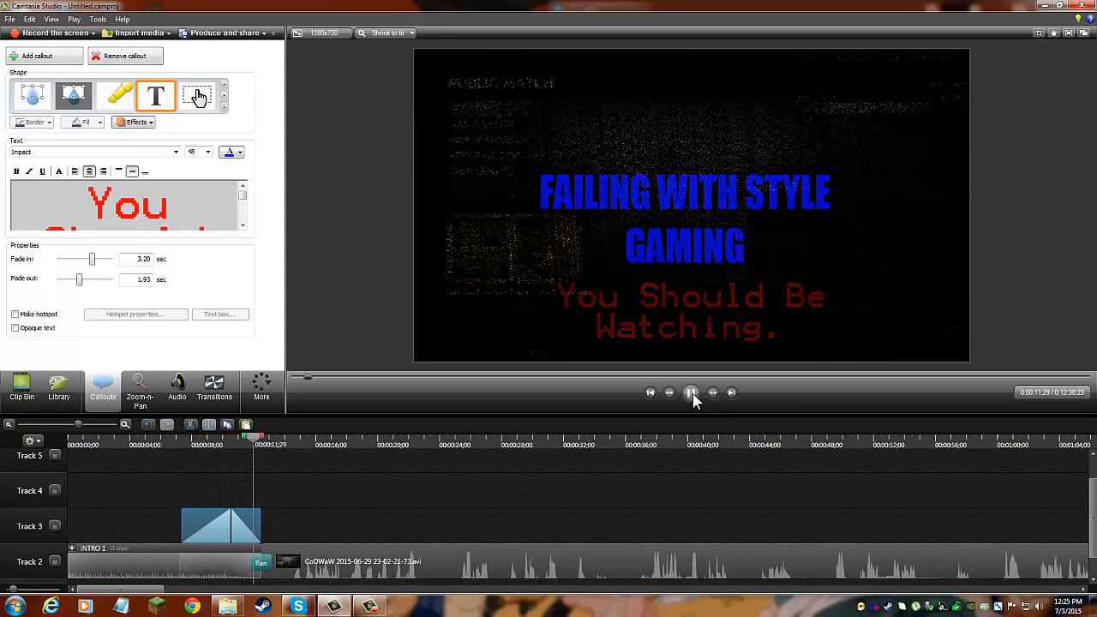
key("space")
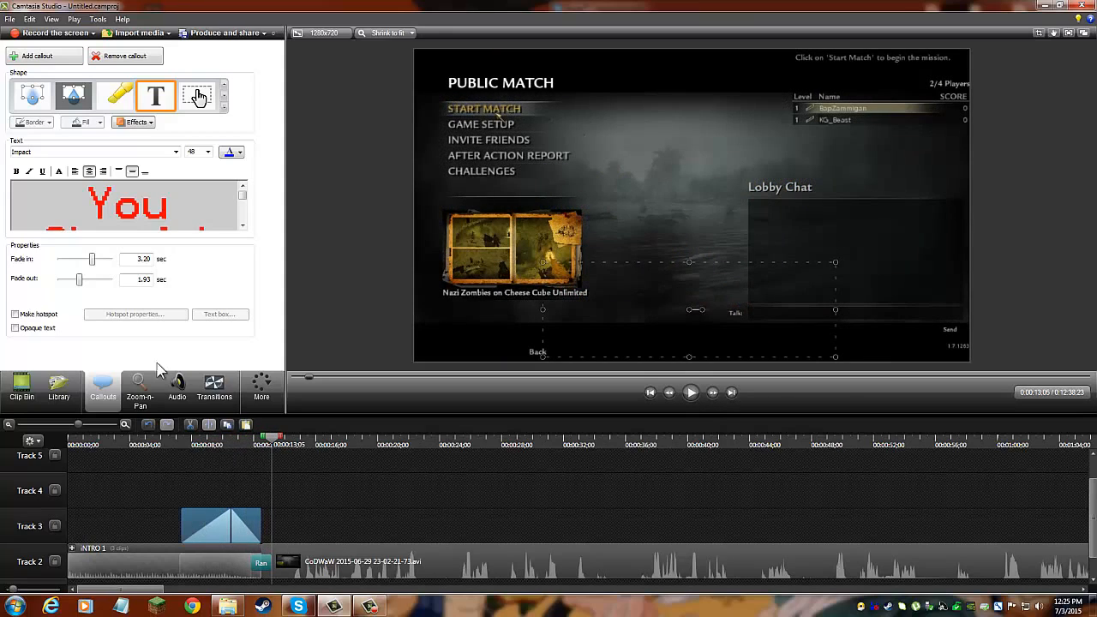
Step: Set the red callout's fade-out to 1.40 seconds and extend its clip to the intro's end, with the playhead returned to the clip's start
left_click_drag(80, 278, 74, 278)
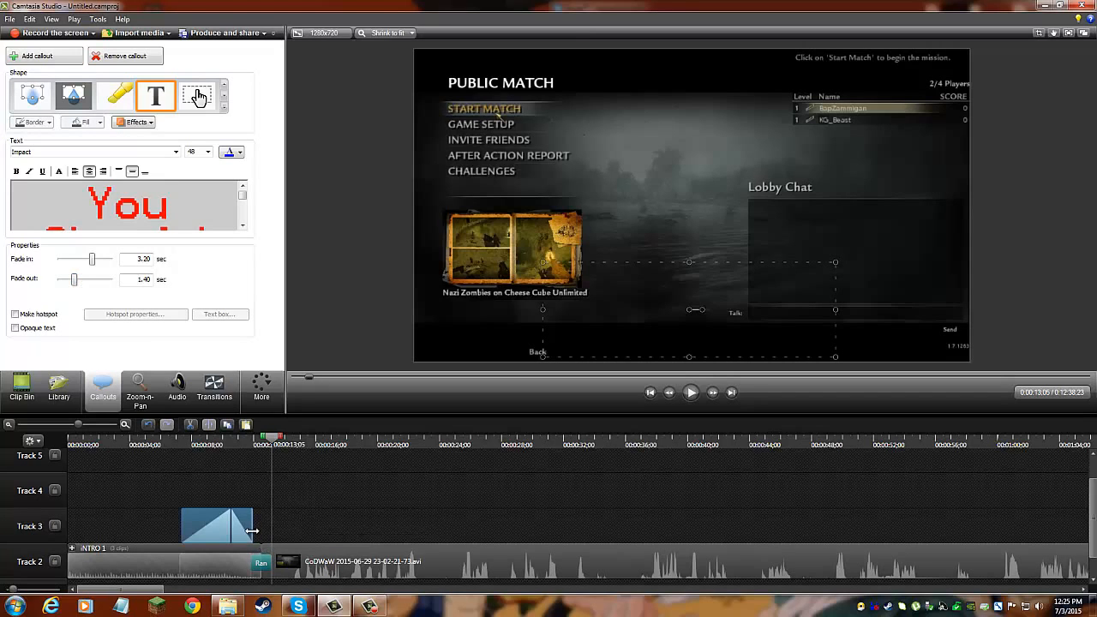
left_click_drag(252, 532, 259, 533)
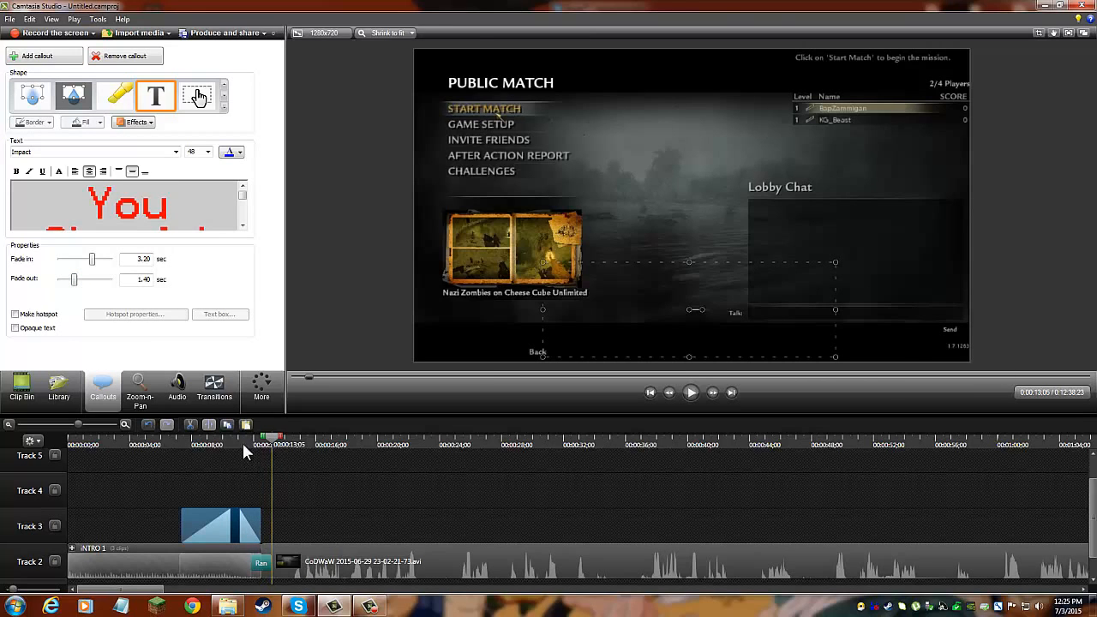
left_click_drag(167, 447, 181, 451)
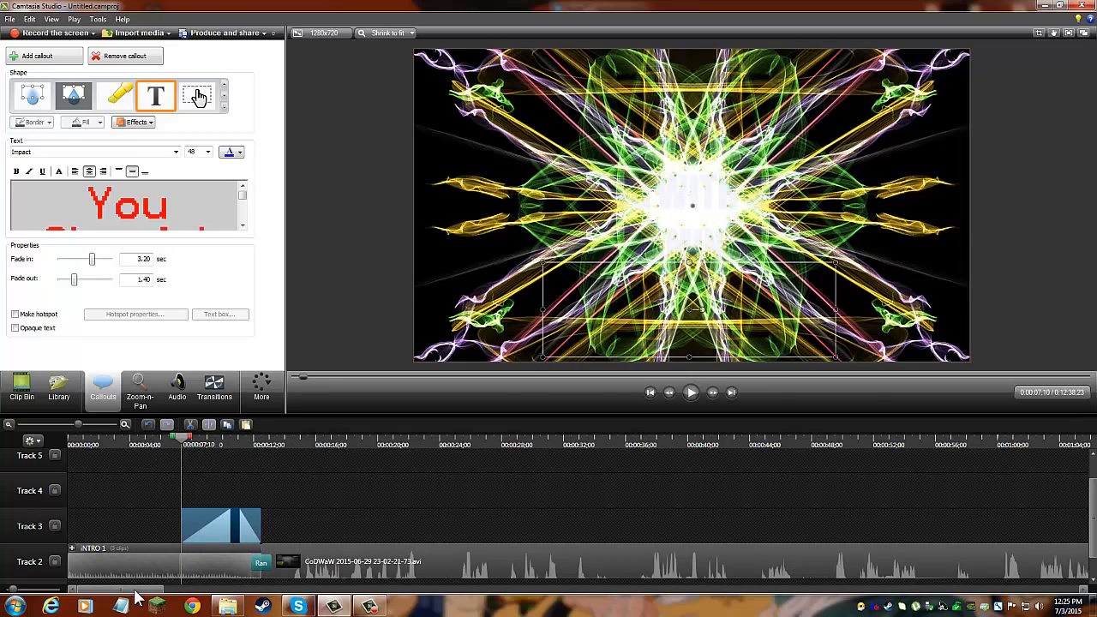
left_click_drag(135, 592, 96, 580)
left_click(414, 471)
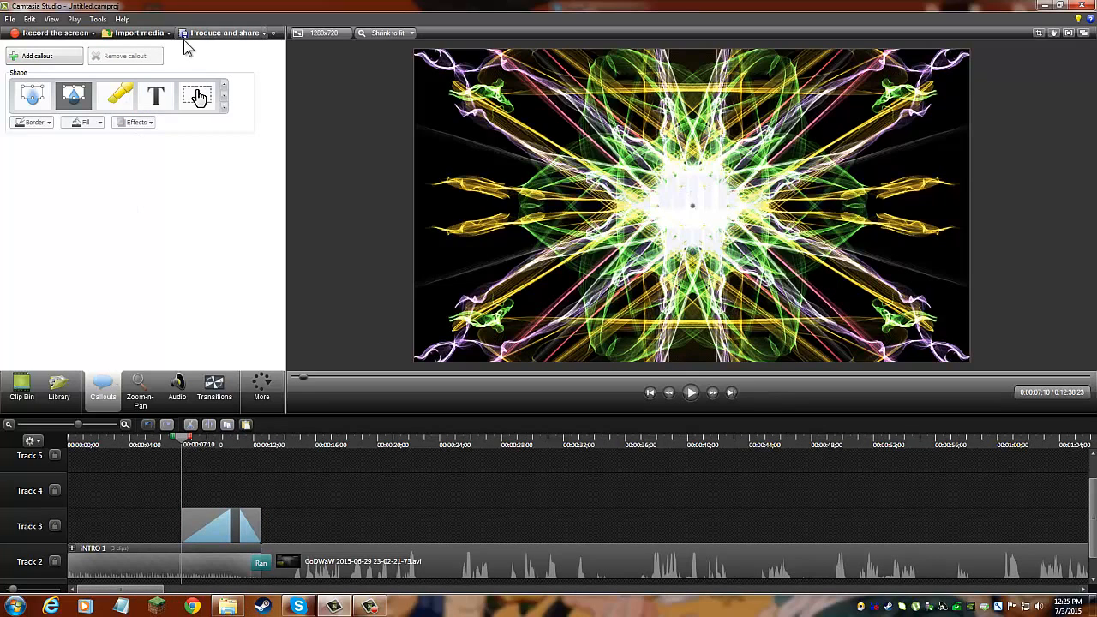
Step: Add a Simple Rectangle callout to the gameplay at 0:02:25;22 and place it along the upper edge of the video frame, beside the wall machine
left_click(225, 94)
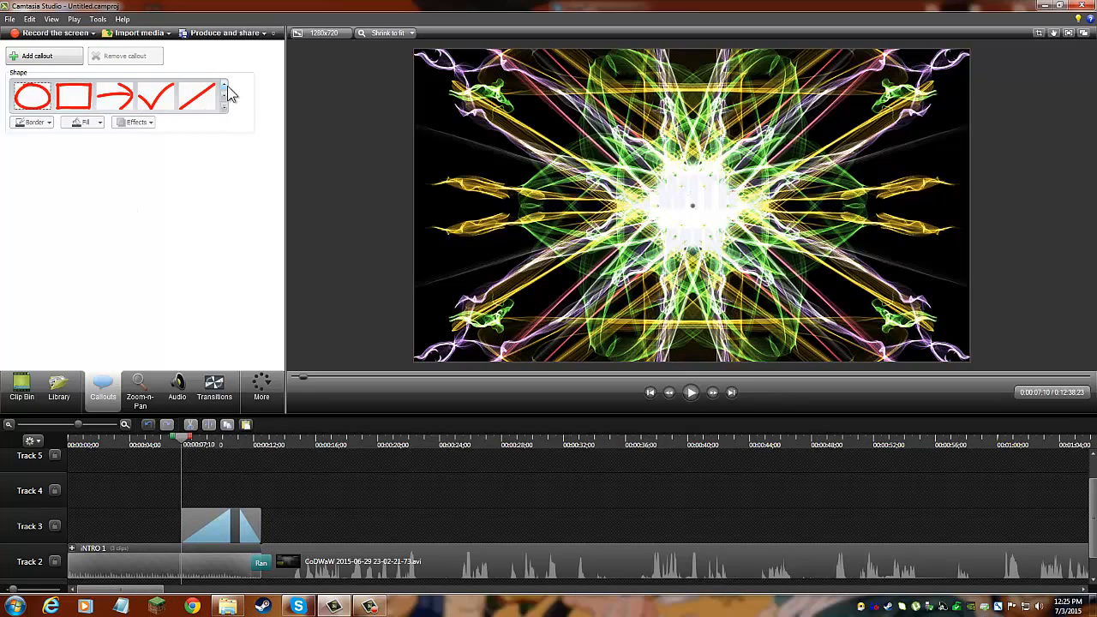
left_click(225, 94)
left_click(225, 85)
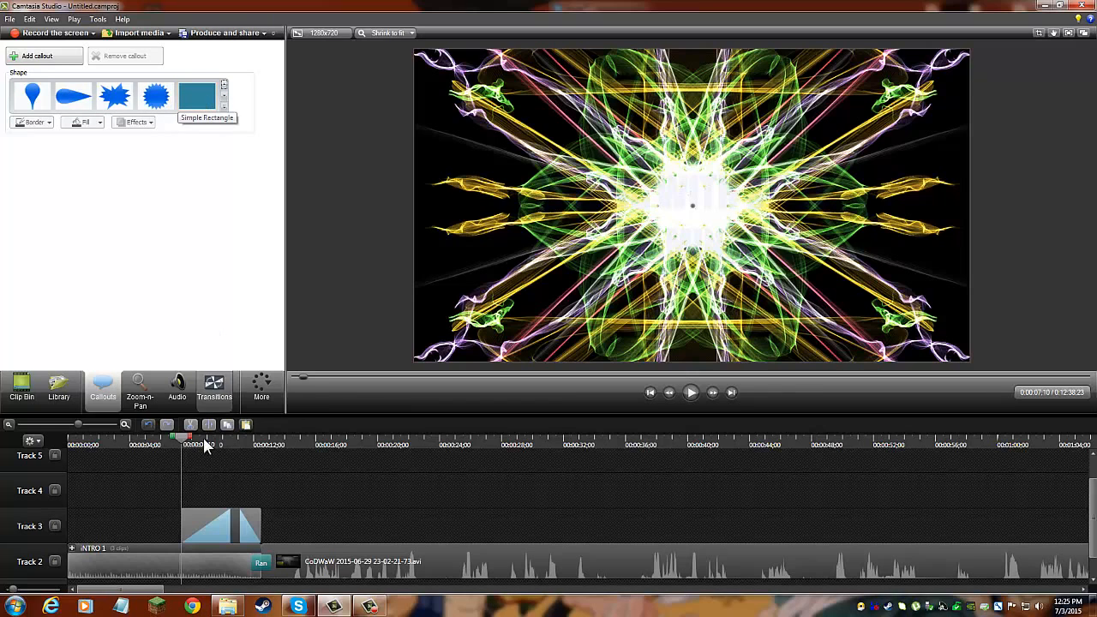
left_click_drag(155, 591, 319, 592)
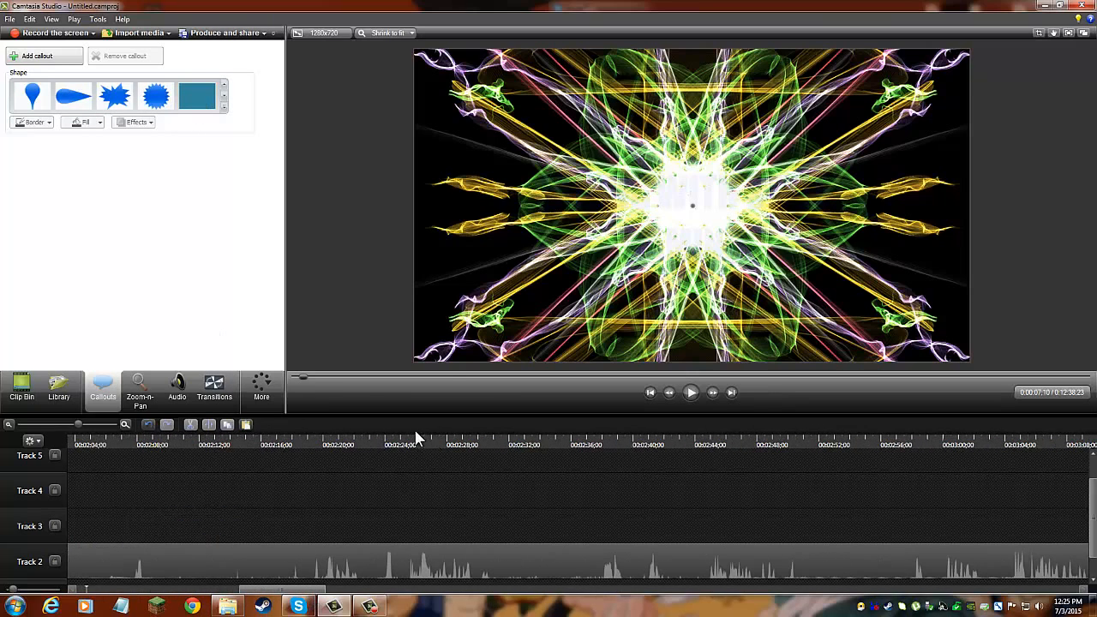
left_click(414, 445)
left_click(197, 96)
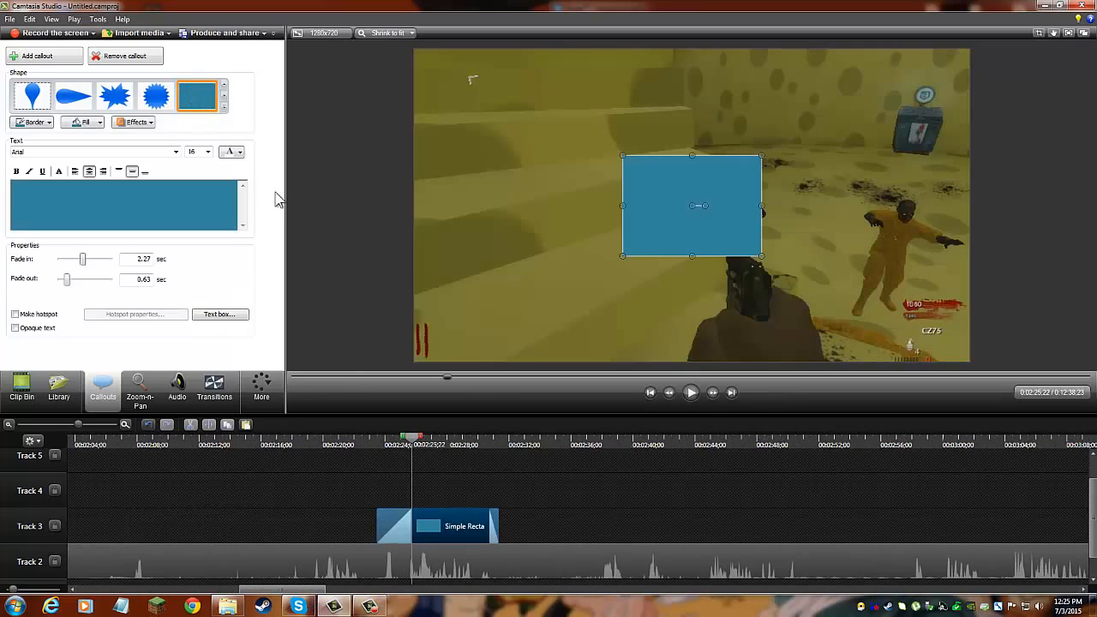
left_click_drag(710, 238, 799, 126)
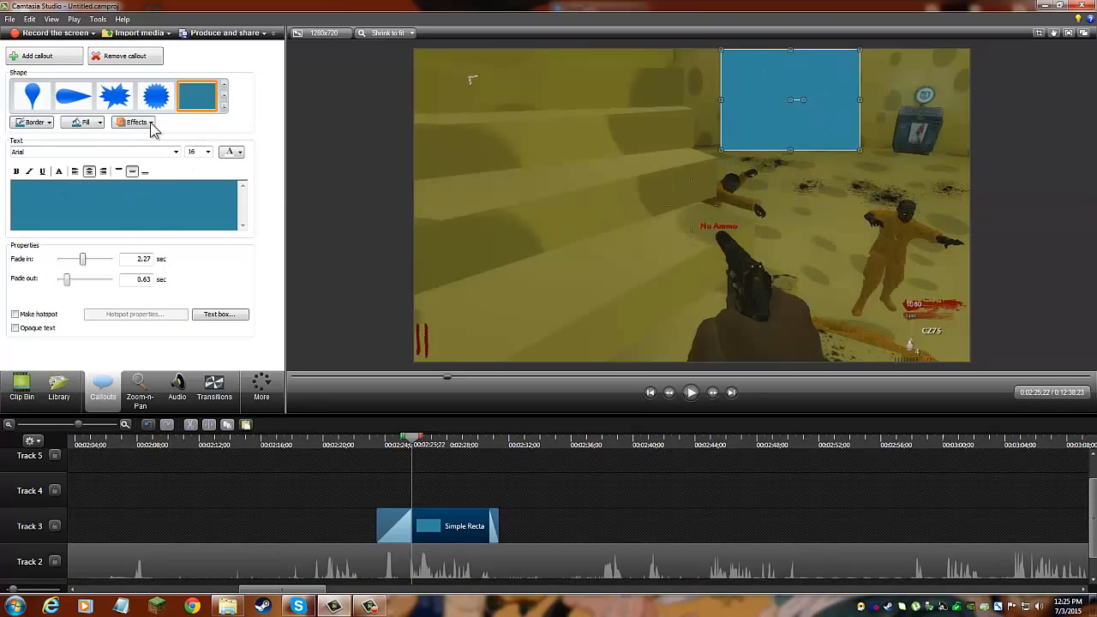
Step: Give the rectangle callout a red fill and set its text colour to primary green
left_click(83, 122)
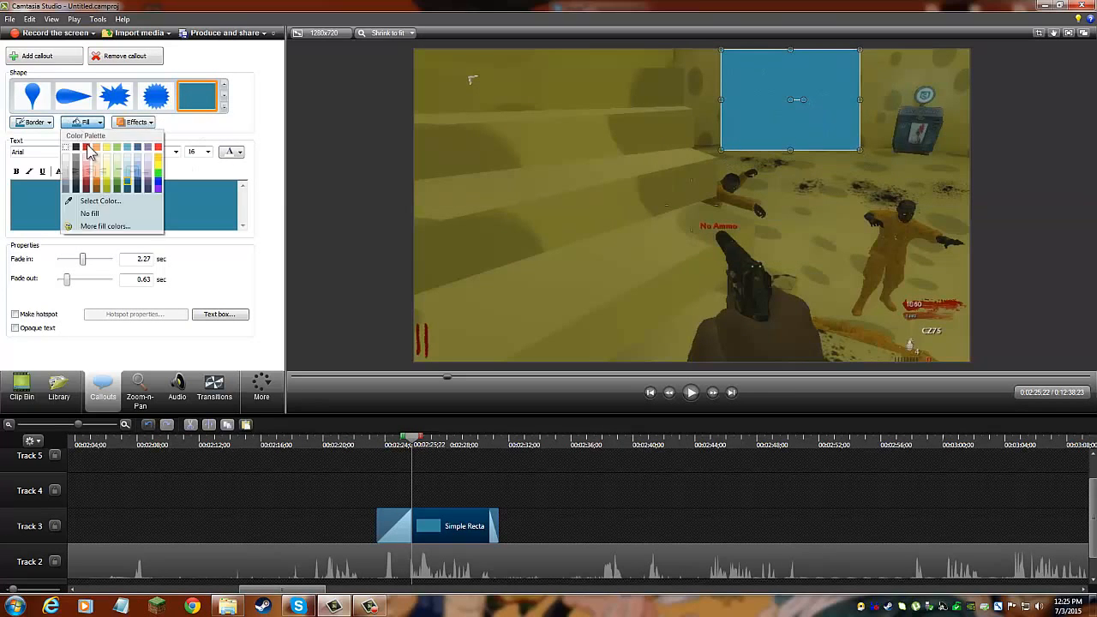
left_click(158, 147)
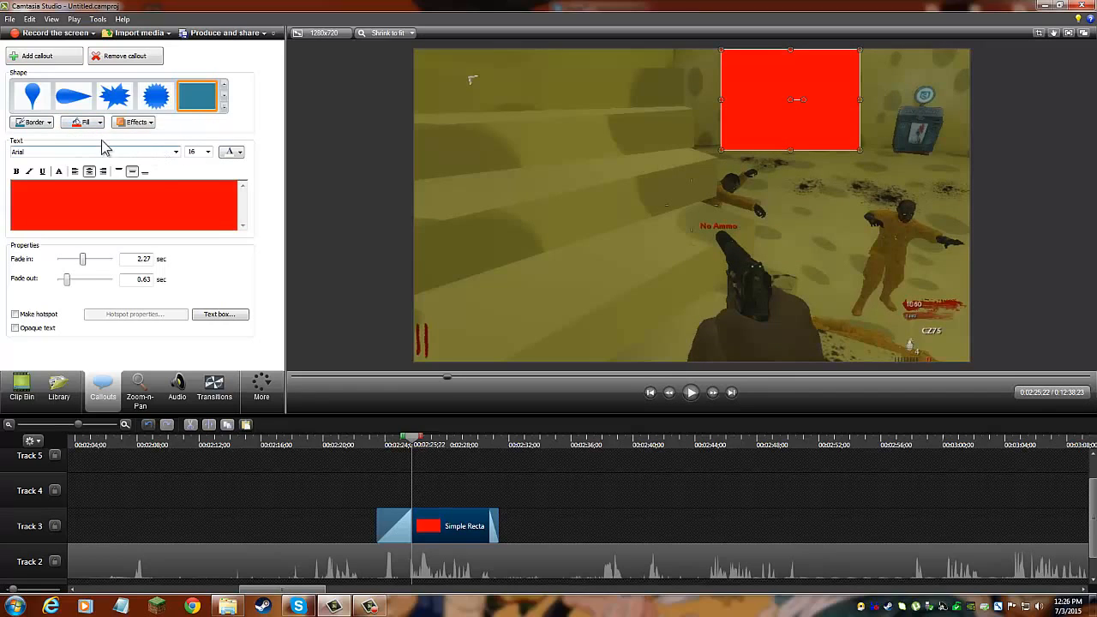
left_click(235, 152)
left_click(317, 203)
key("BackSpace")
key("BackSpace")
left_click(229, 151)
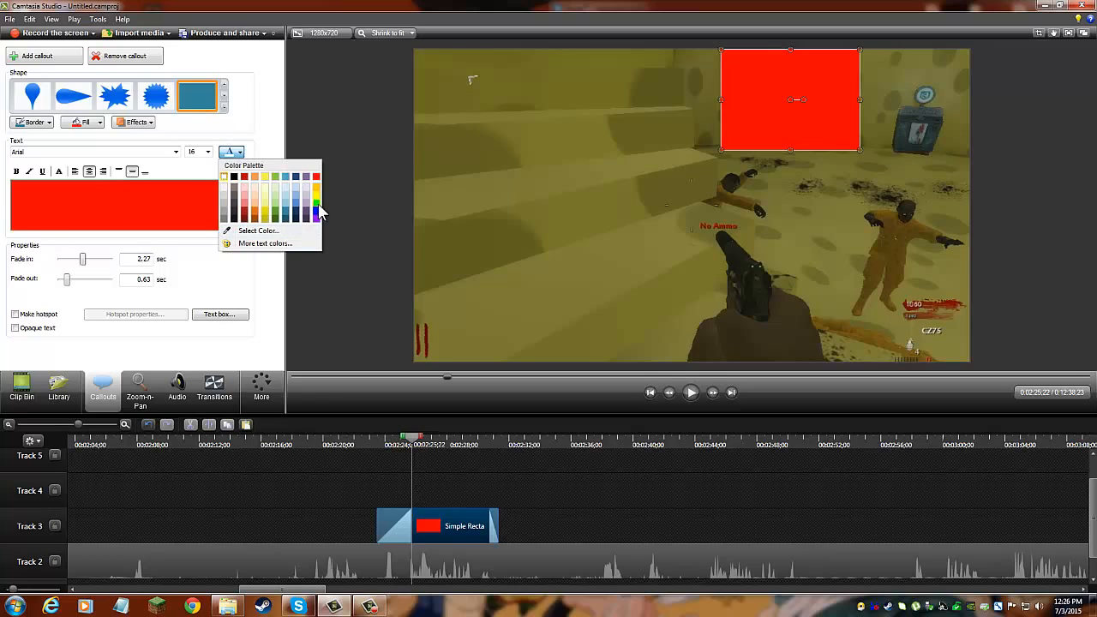
left_click(319, 212)
left_click(239, 152)
left_click(317, 202)
Step: Set the rectangle callout's font size to 28 and enter the text "What Is up"
left_click(207, 151)
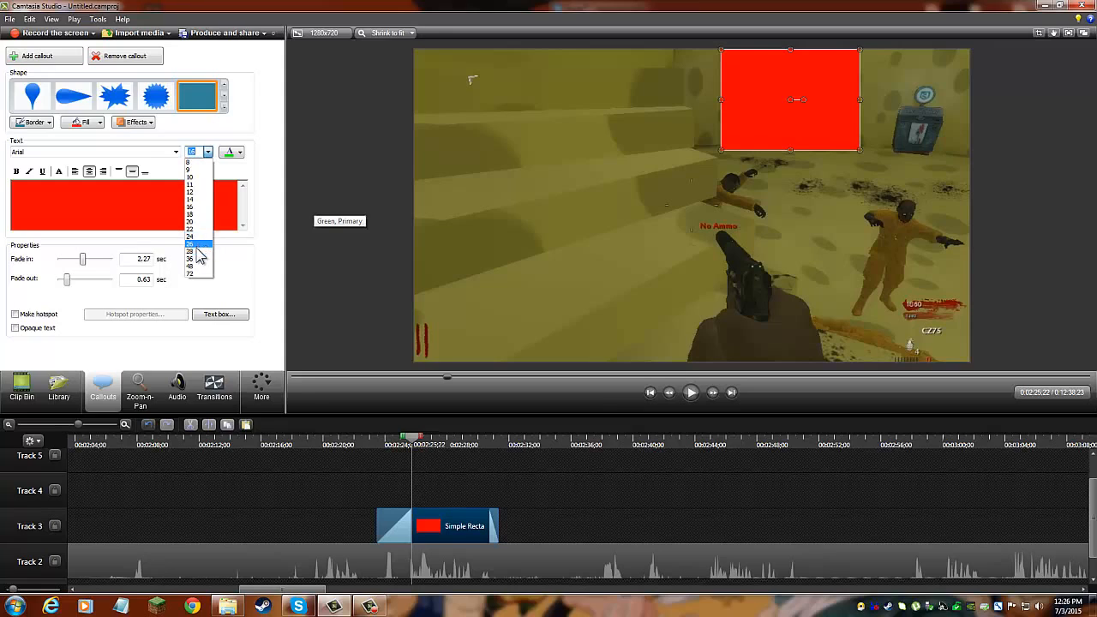
left_click(194, 250)
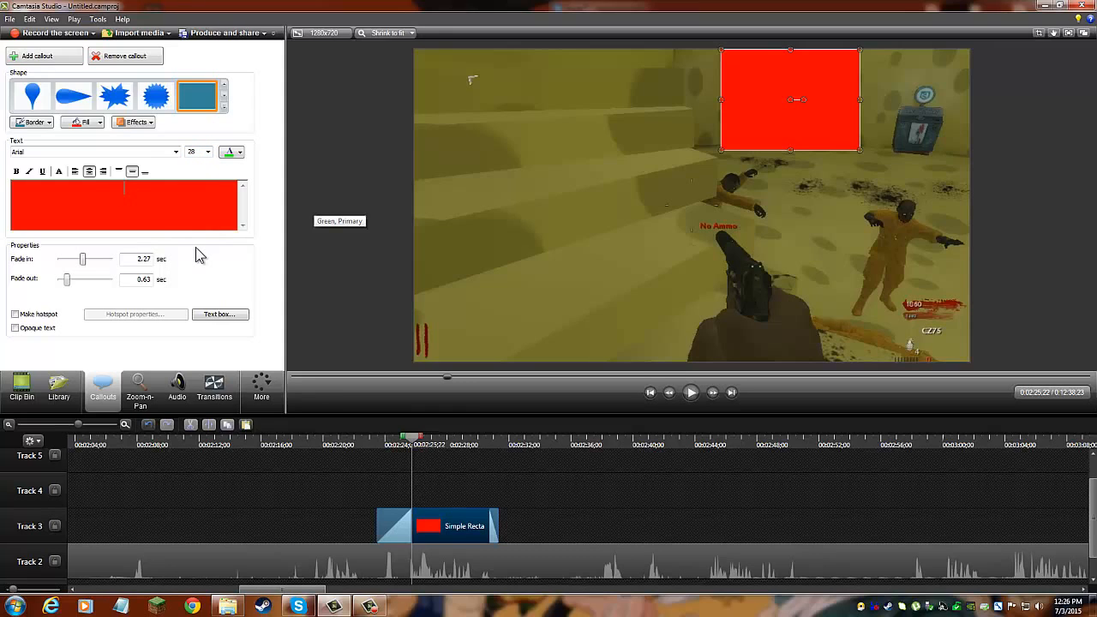
type("What ")
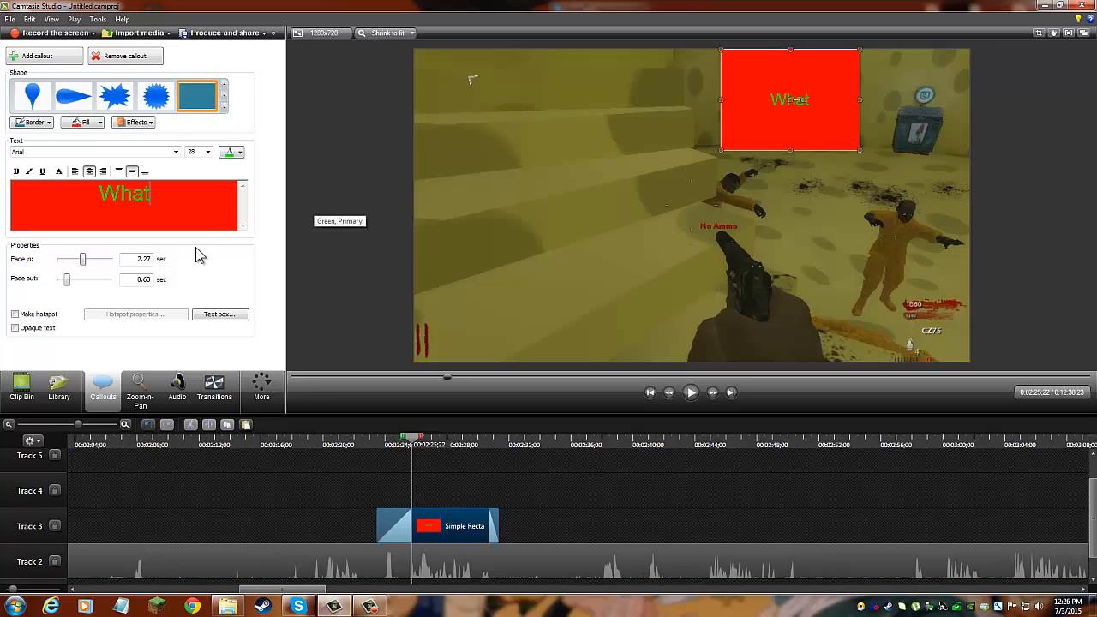
type("Is up")
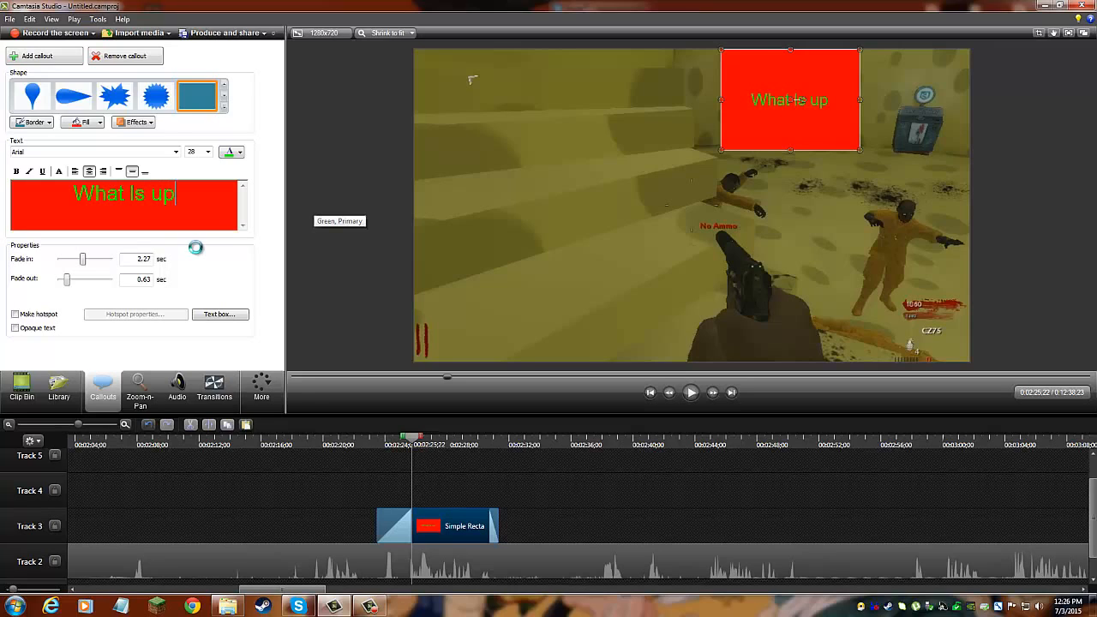
Step: Add a second line "youtube?" to the rectangle callout, then shrink it and place it in the video frame's upper-right corner
key("Return")
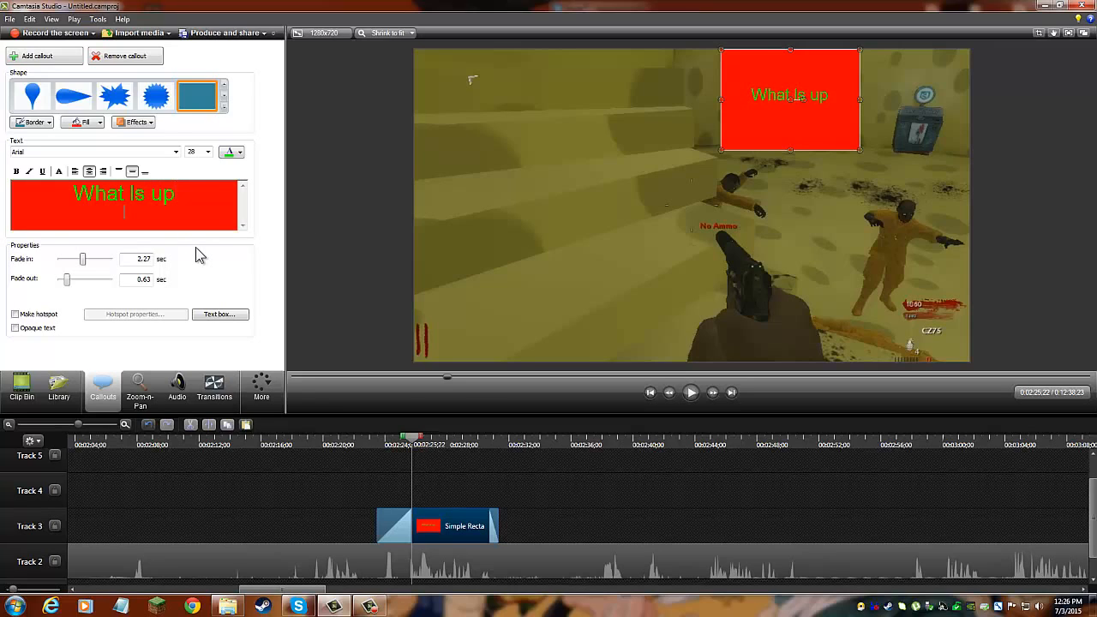
type("youtube?")
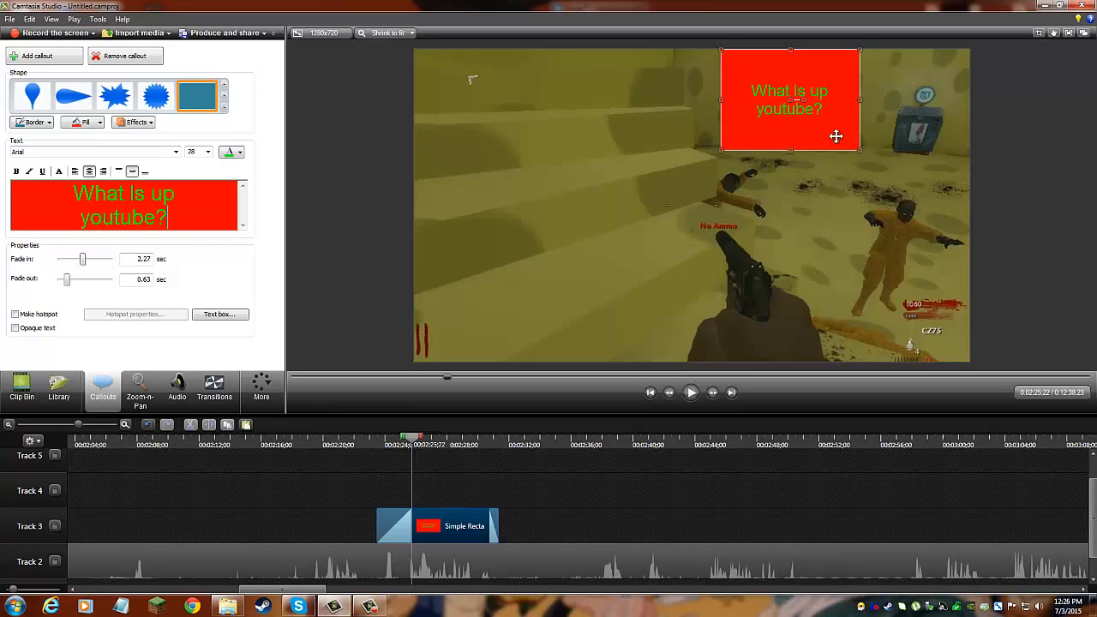
left_click_drag(863, 153, 950, 83)
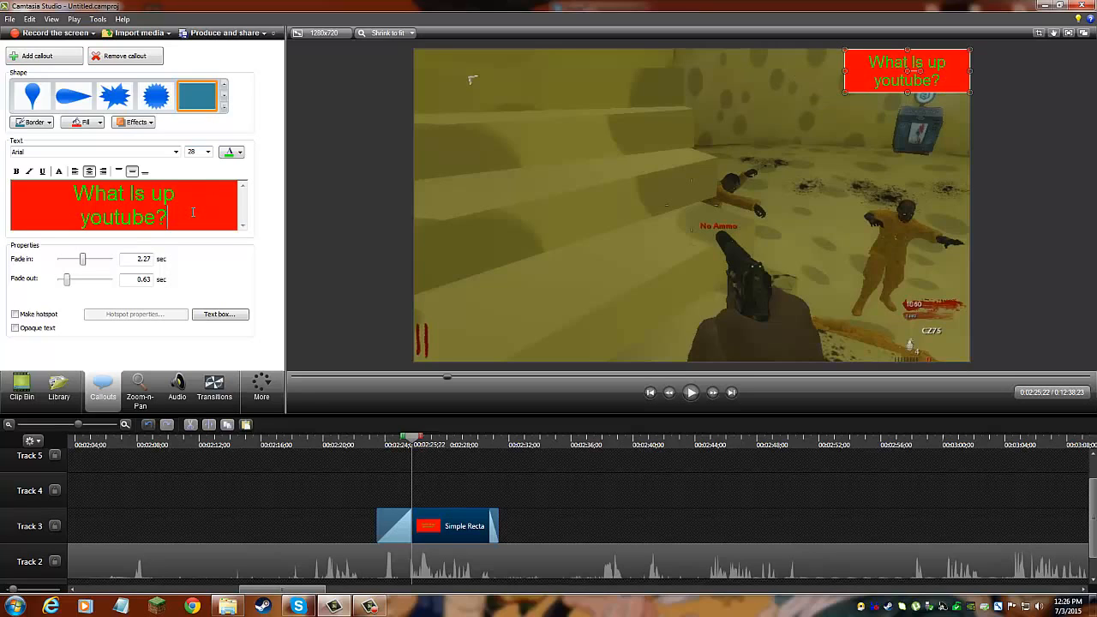
Step: Add the line "Secret Link" below a blank line in the callout and increase the rectangle's height to fit it
key("Return")
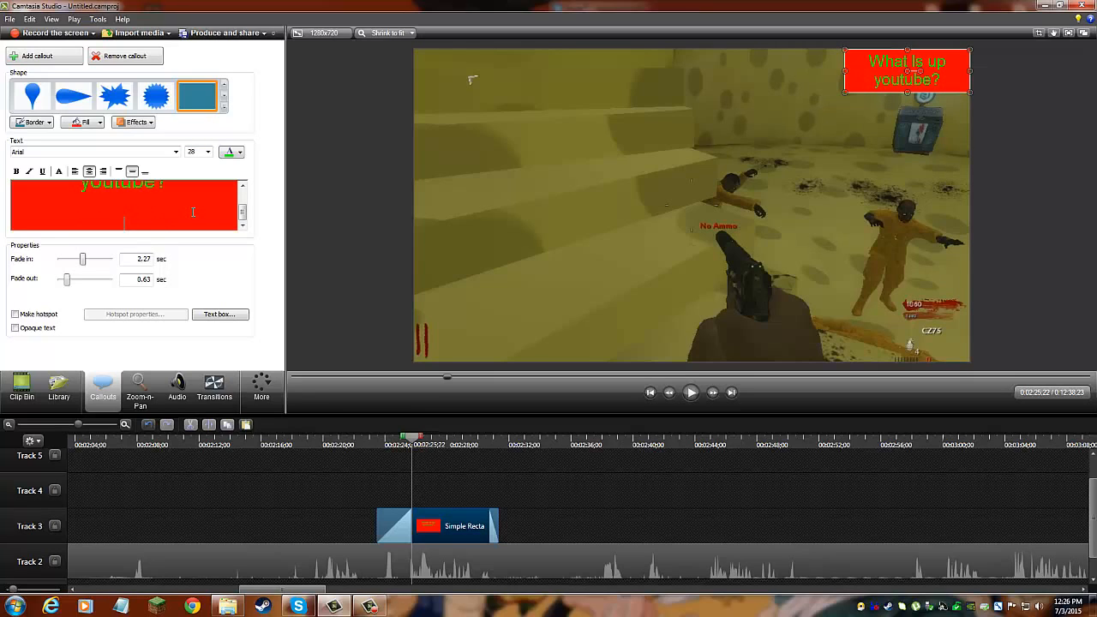
type("Secret")
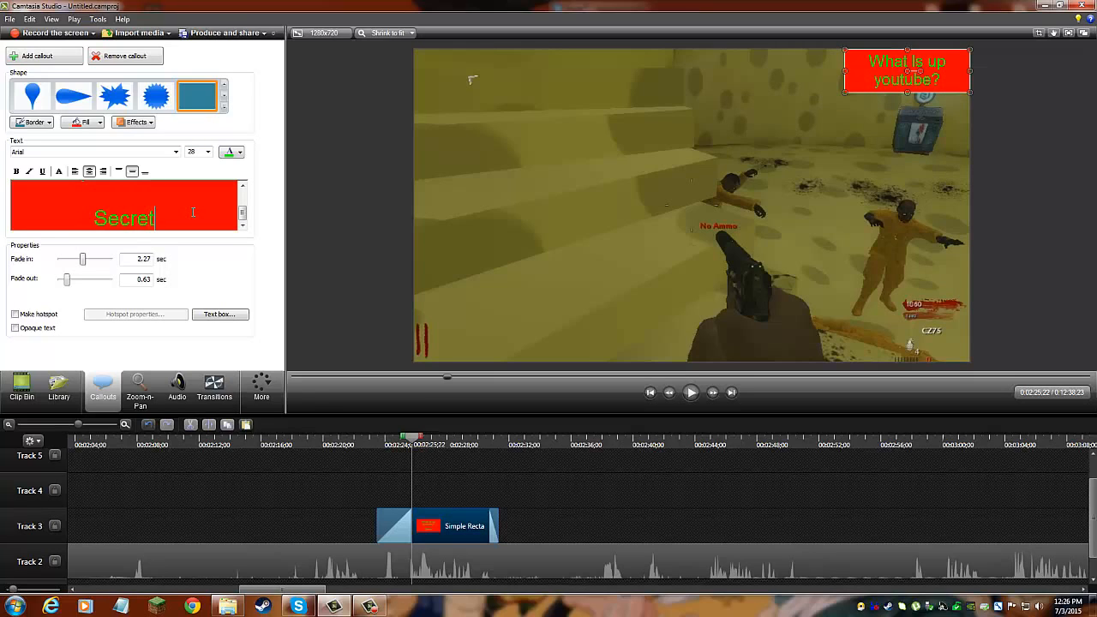
type(" Link")
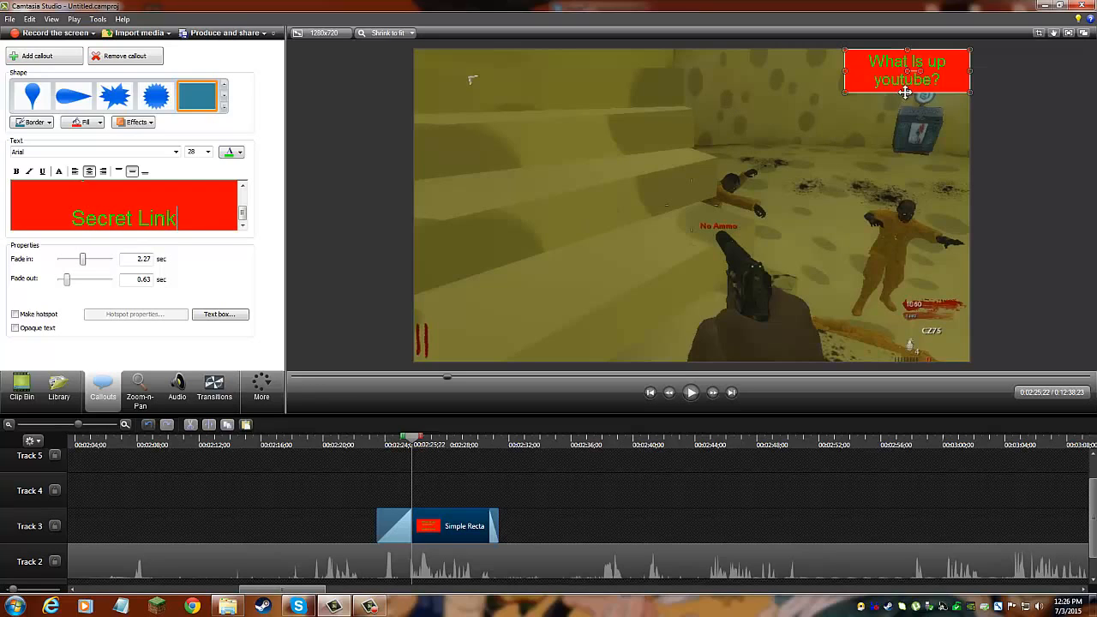
left_click_drag(908, 91, 907, 133)
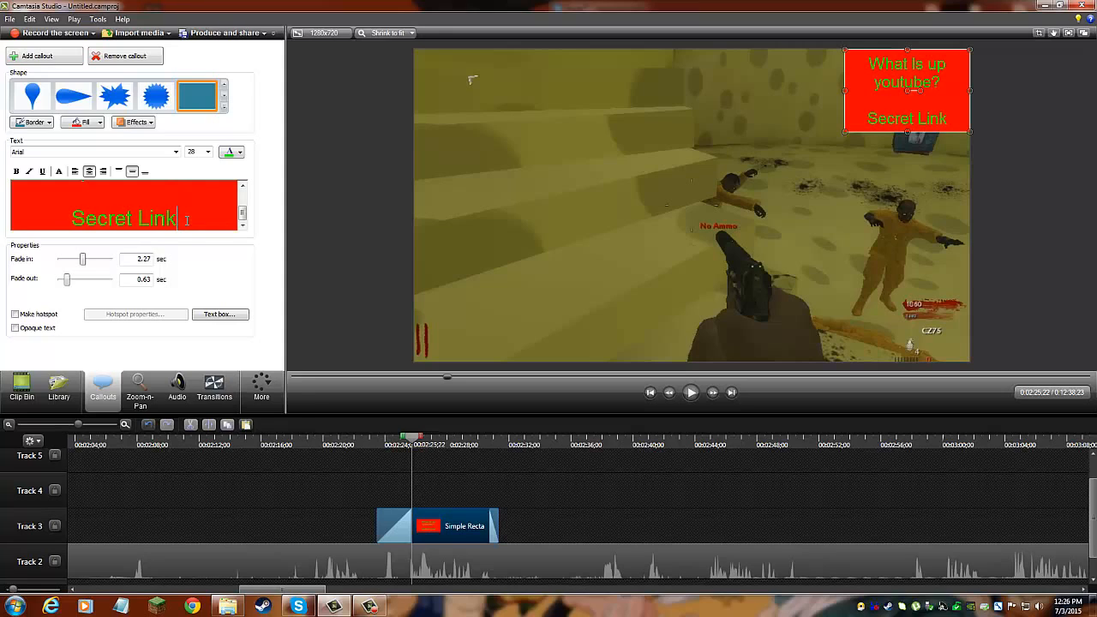
Step: Surround the callout's last line with arrows as "-->Secret Link<--", widen the rectangle to fit it, and deselect the callout
type("<")
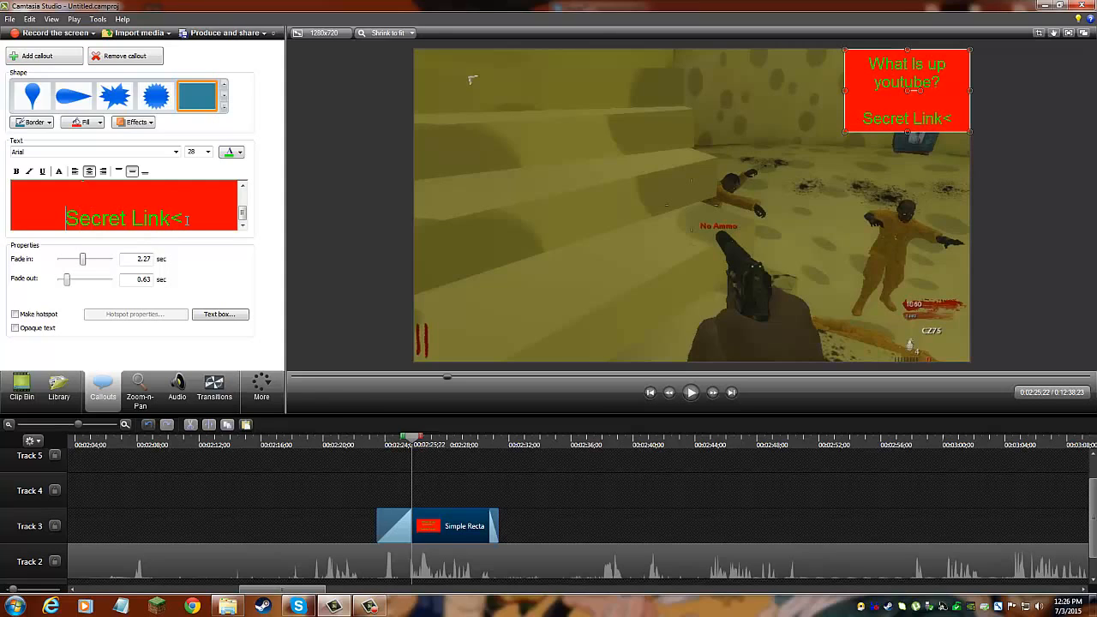
type("--")
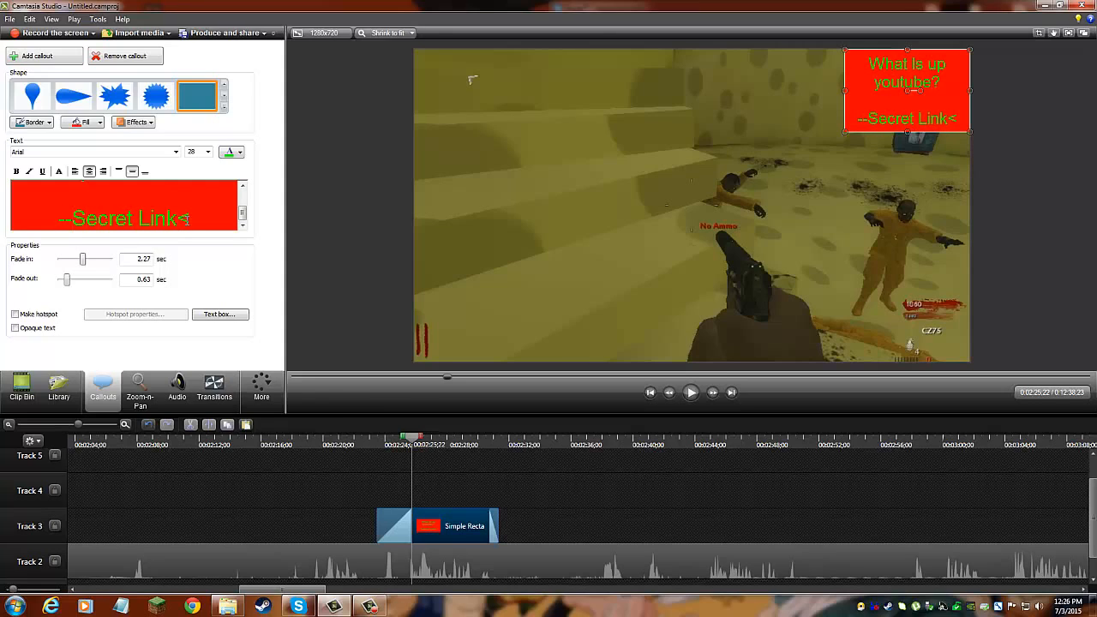
type(">")
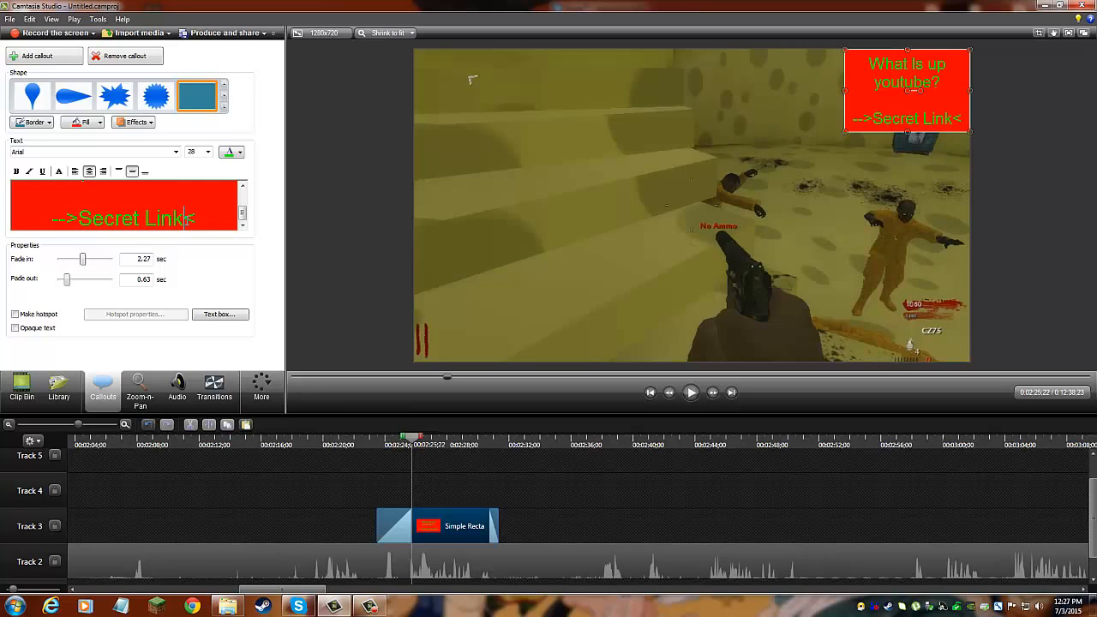
type("--")
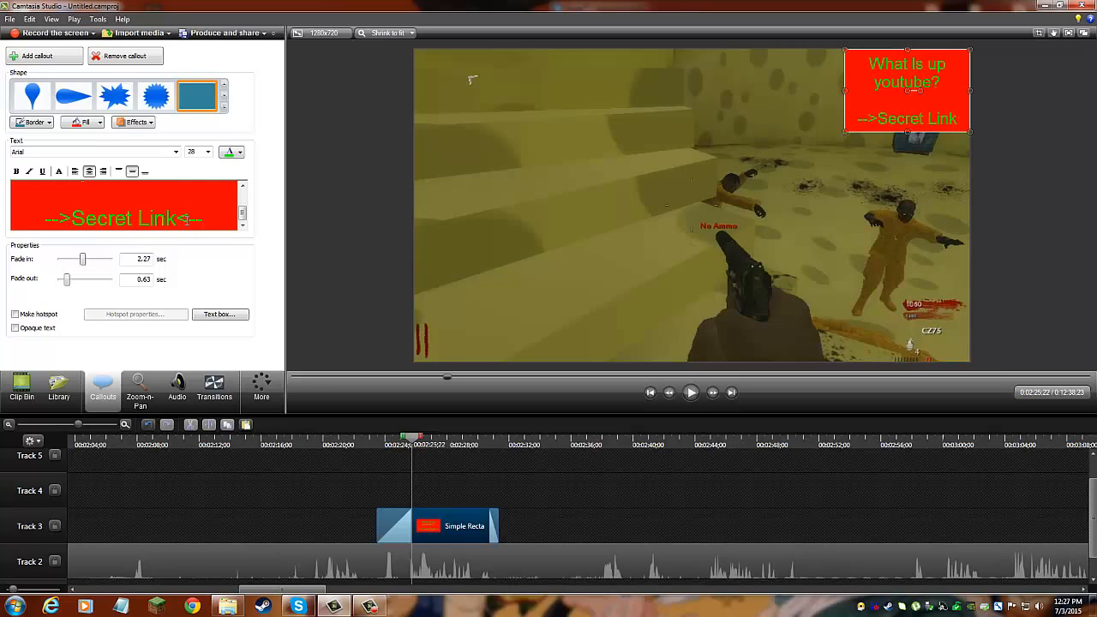
left_click_drag(844, 91, 820, 94)
left_click(760, 183)
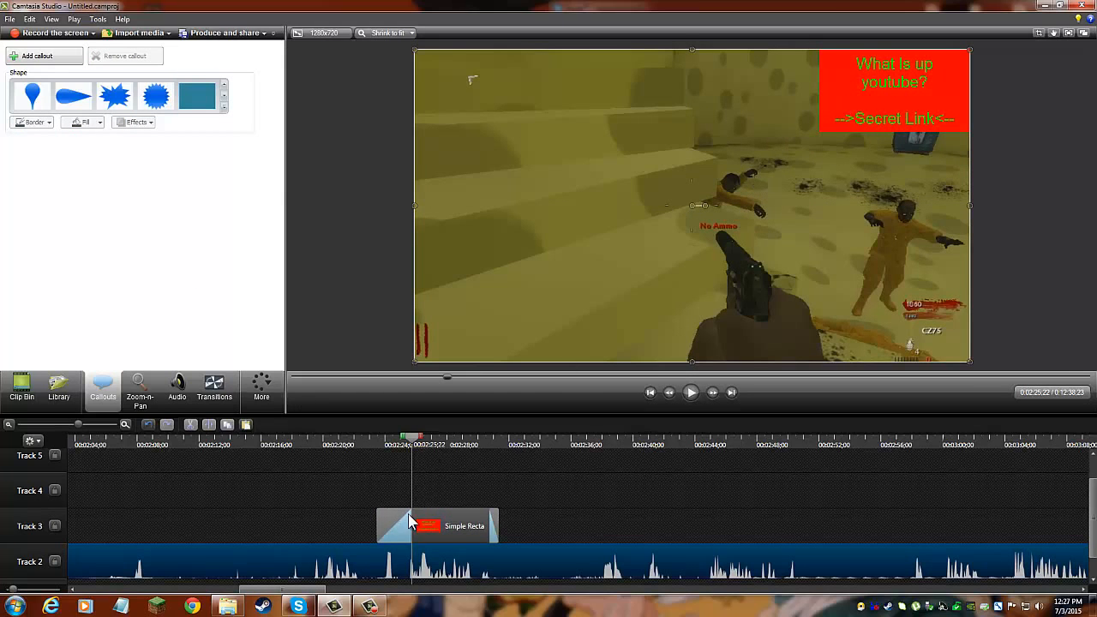
Step: Set the rectangle callout's fade-in and fade-out to 0.00 seconds and play the section from 0:02:24;08
left_click(435, 525)
mouse_move(411, 444)
left_mouse_down()
mouse_move(371, 439)
mouse_move(390, 442)
left_mouse_up()
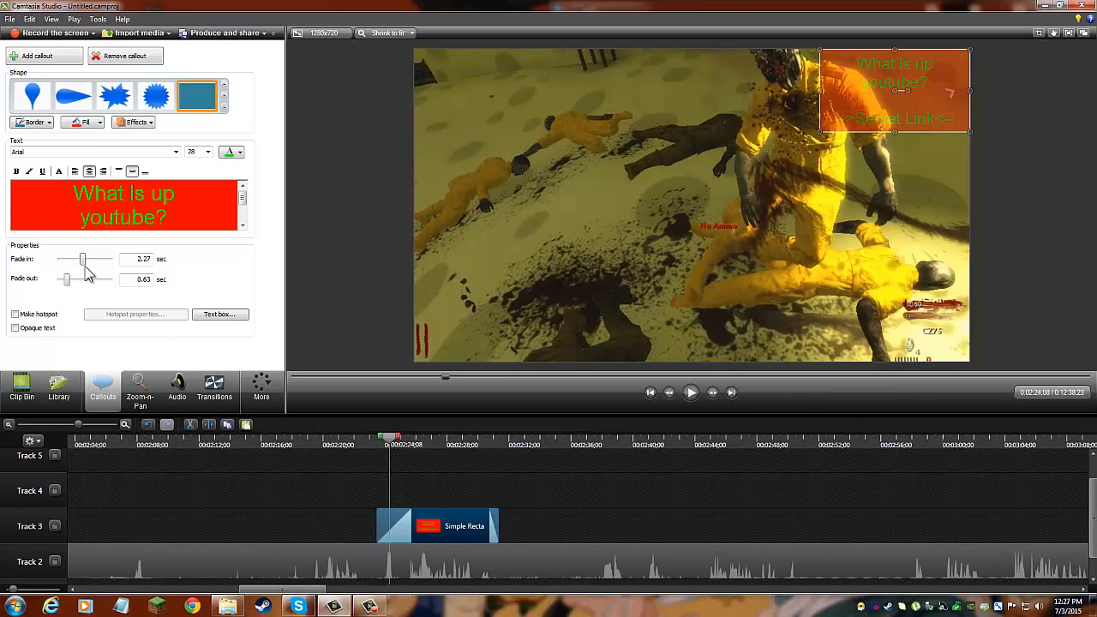
left_click_drag(83, 266, 60, 283)
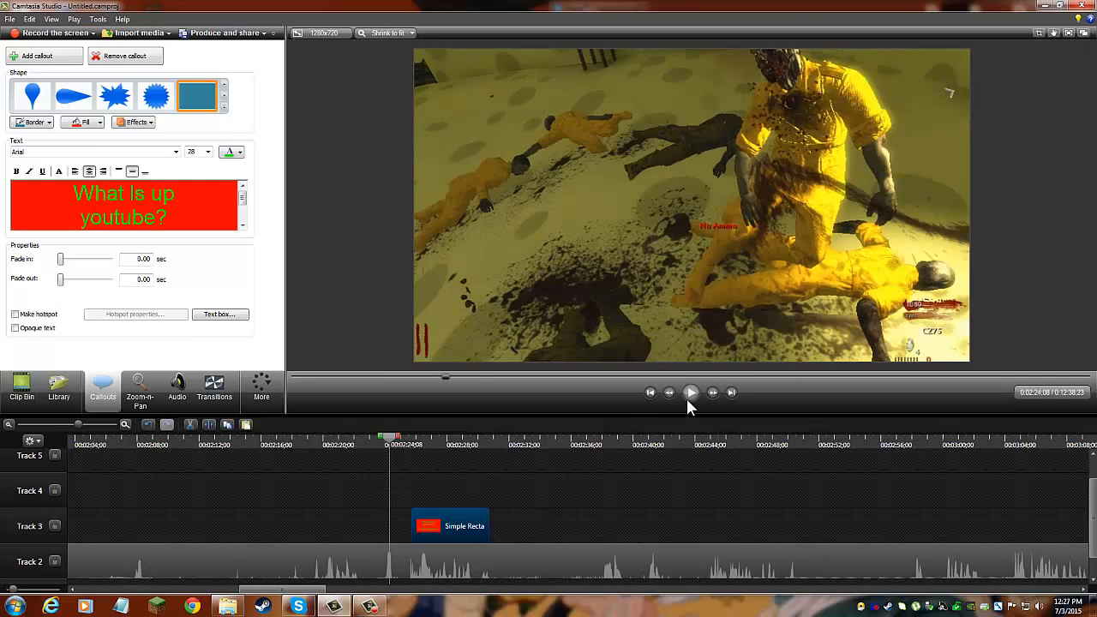
left_click(688, 399)
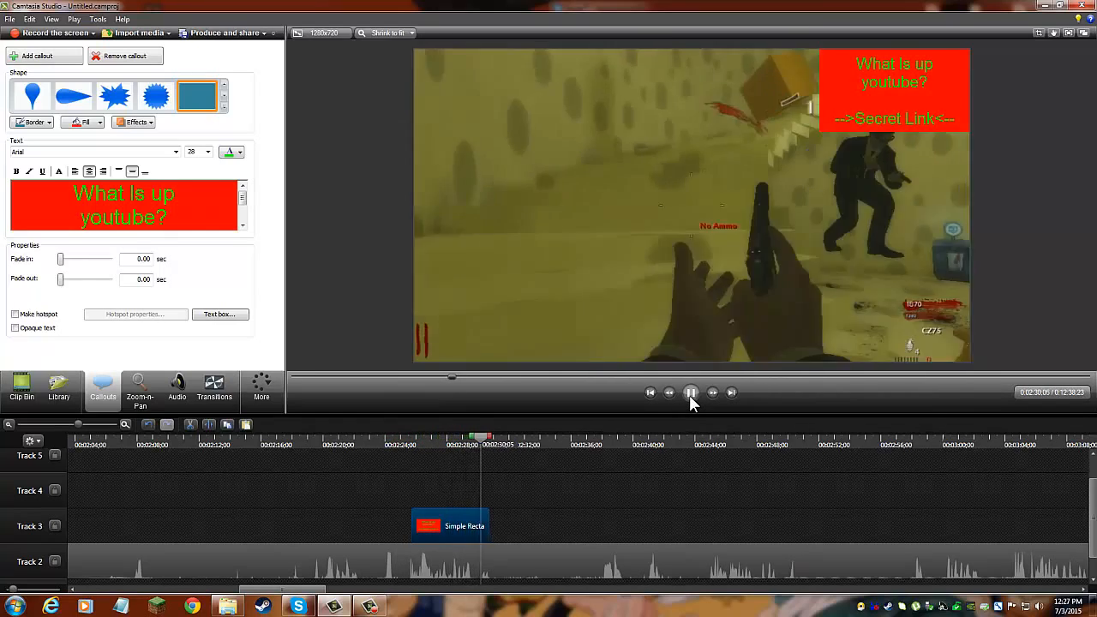
left_click(691, 398)
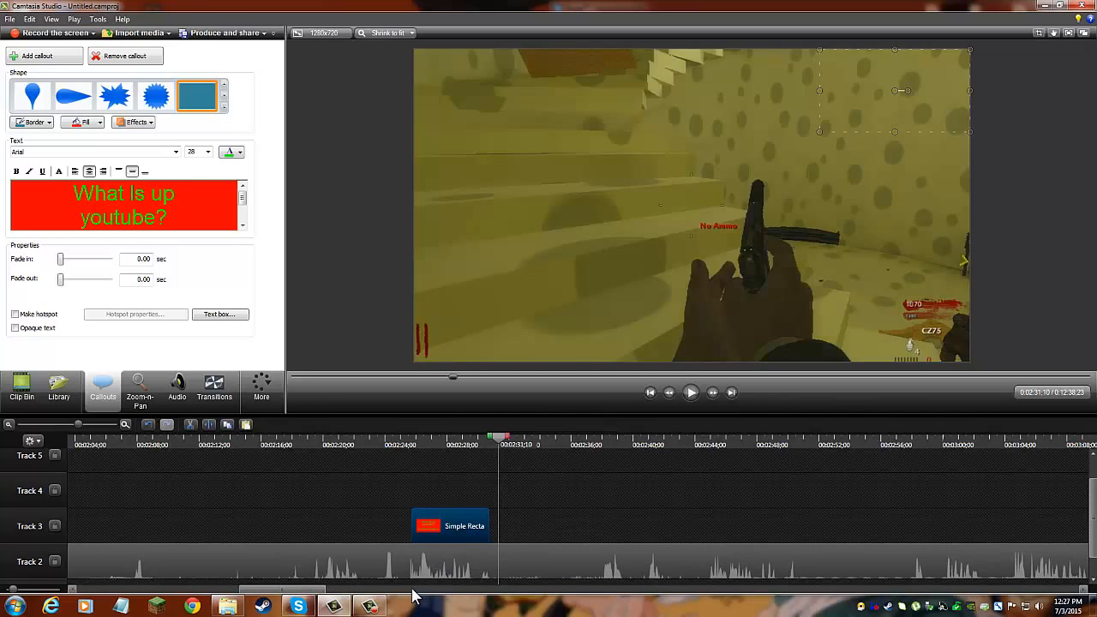
Step: Shorten the rectangle callout's clip on Track 3 to a thin sliver and play the gameplay from just before it
left_click(414, 488)
left_click_drag(487, 519, 392, 529)
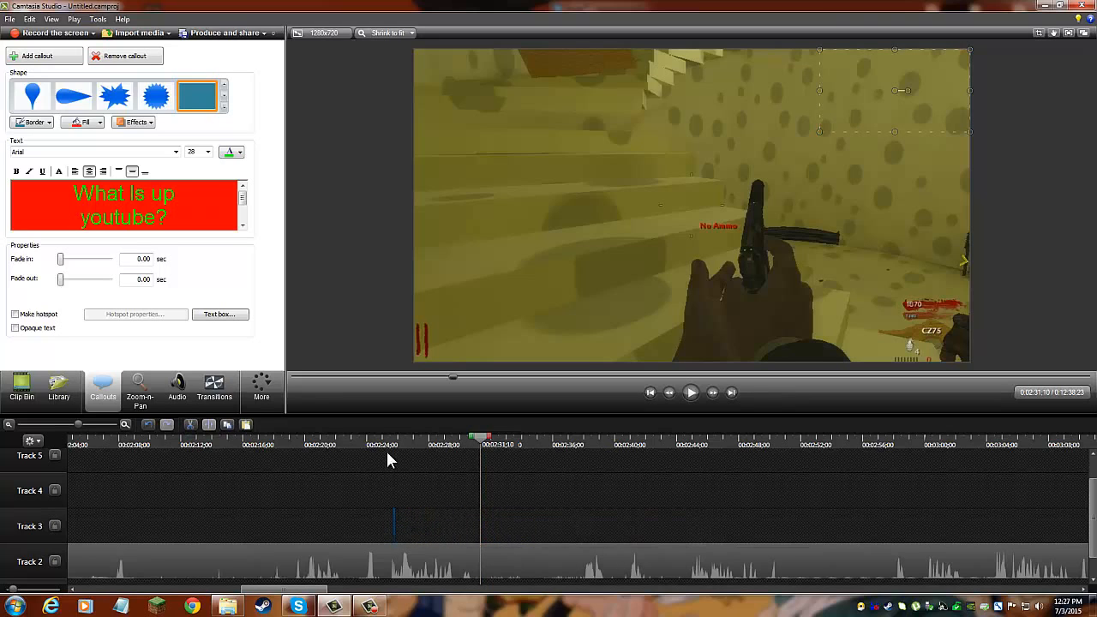
left_click(387, 444)
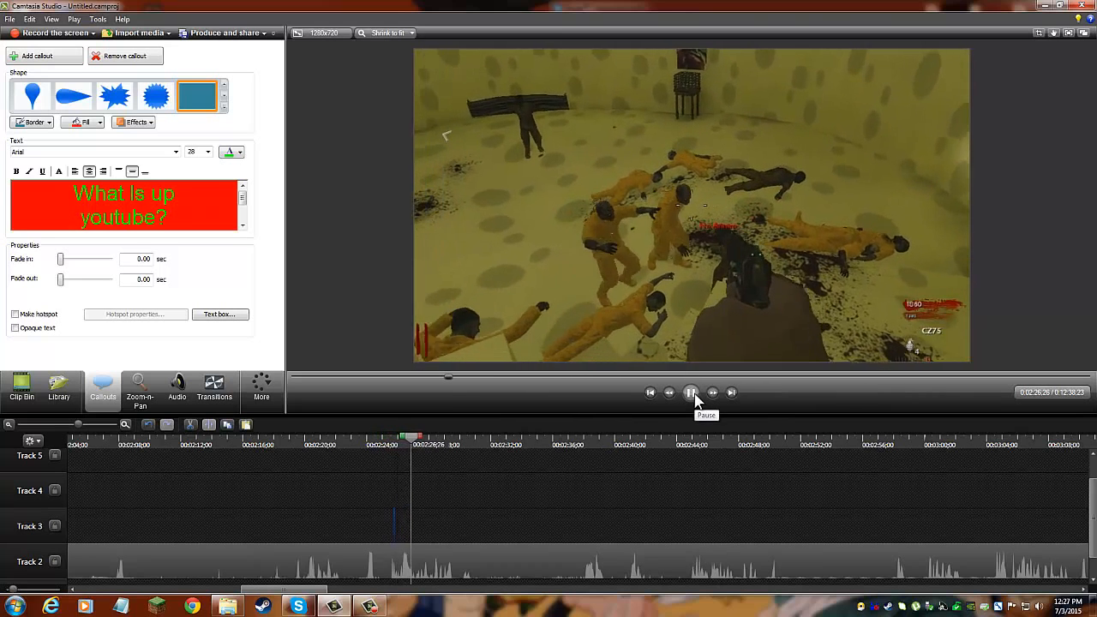
left_click(693, 394)
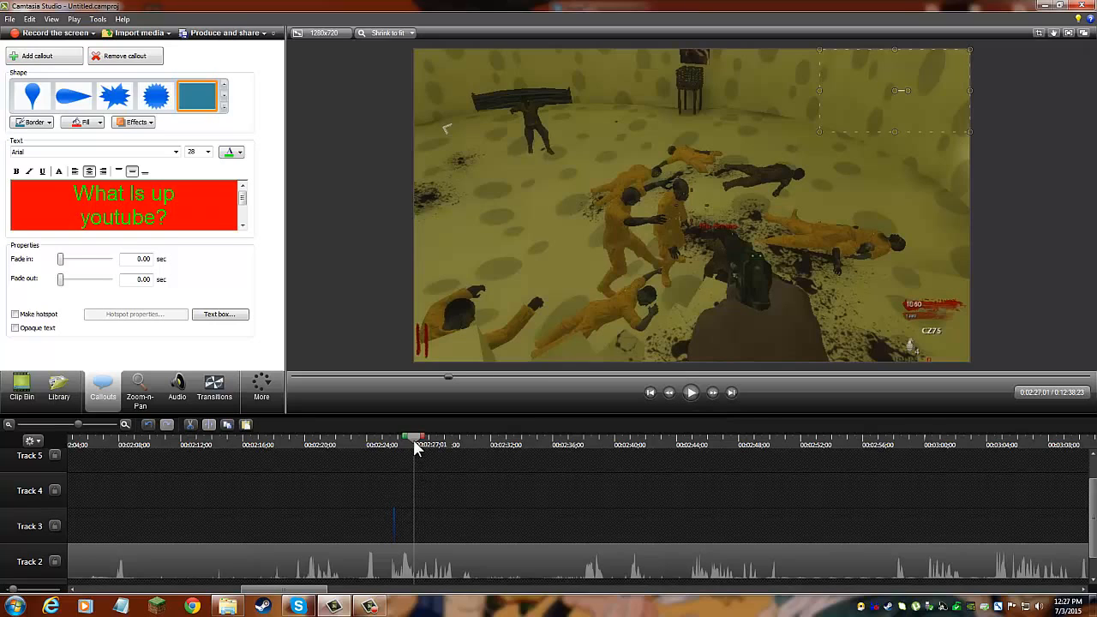
Step: Move the playhead to 0:03:04;15 and bring up the screen recorder's control window
left_click_drag(418, 444, 994, 444)
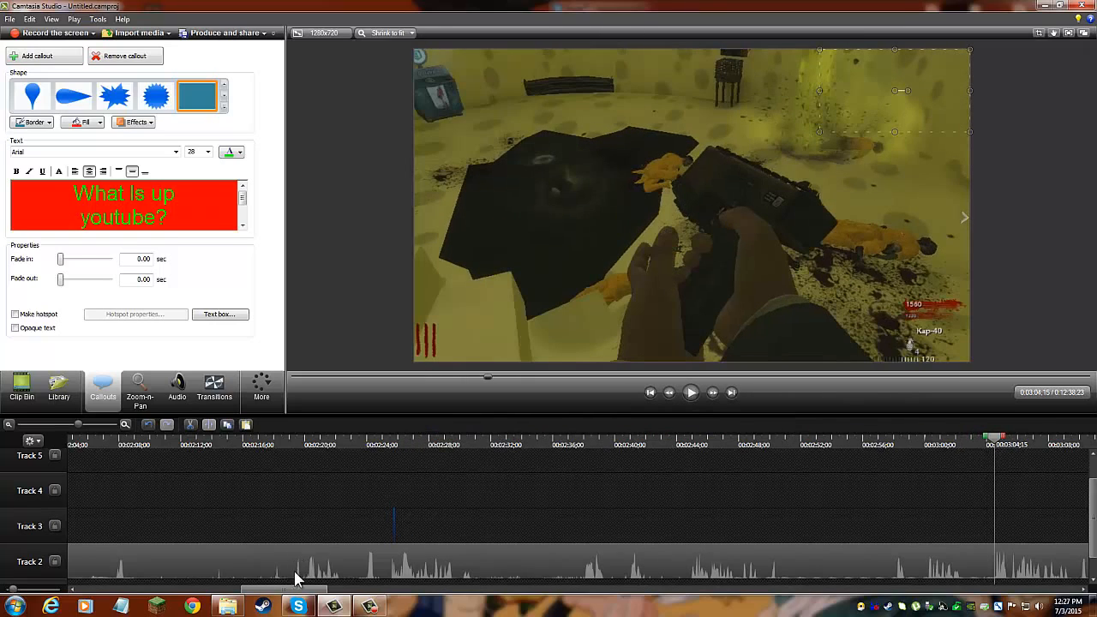
left_click_drag(302, 591, 105, 580)
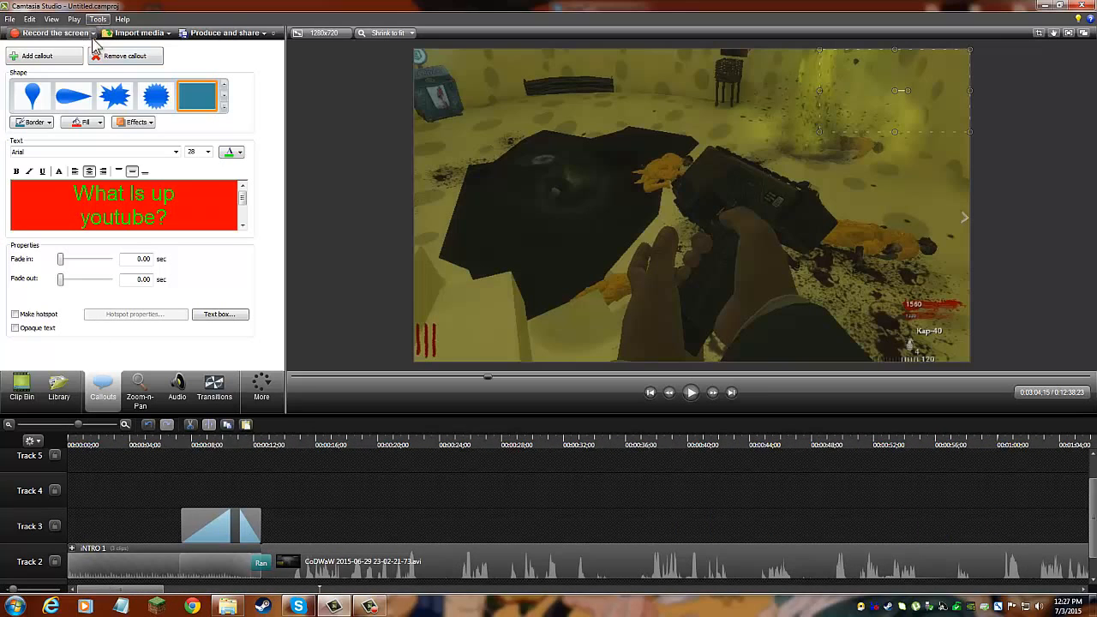
left_click(370, 607)
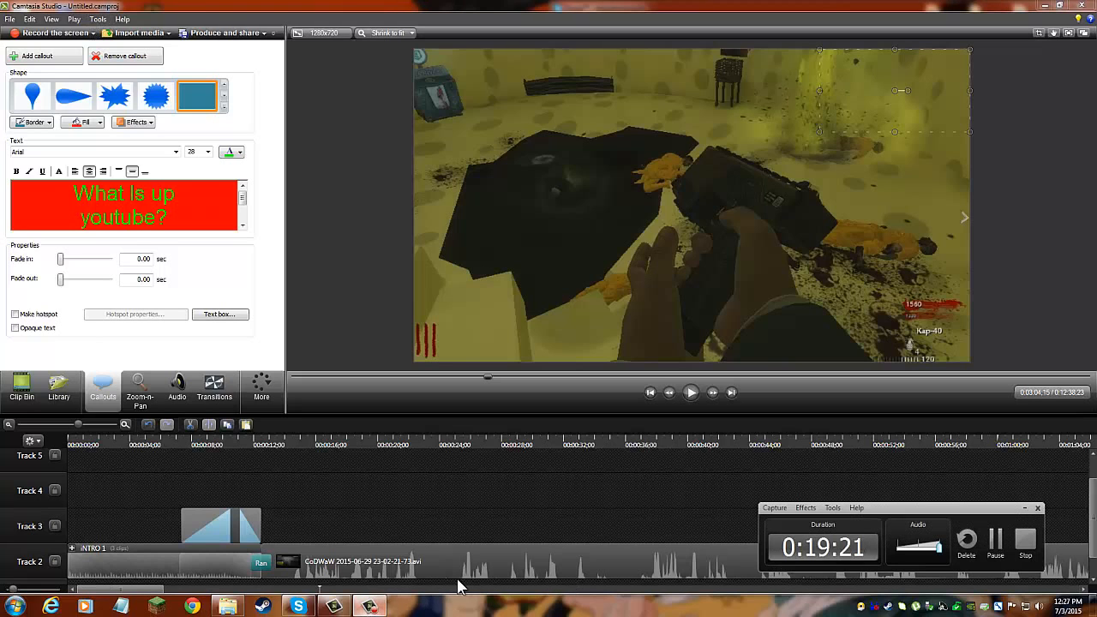